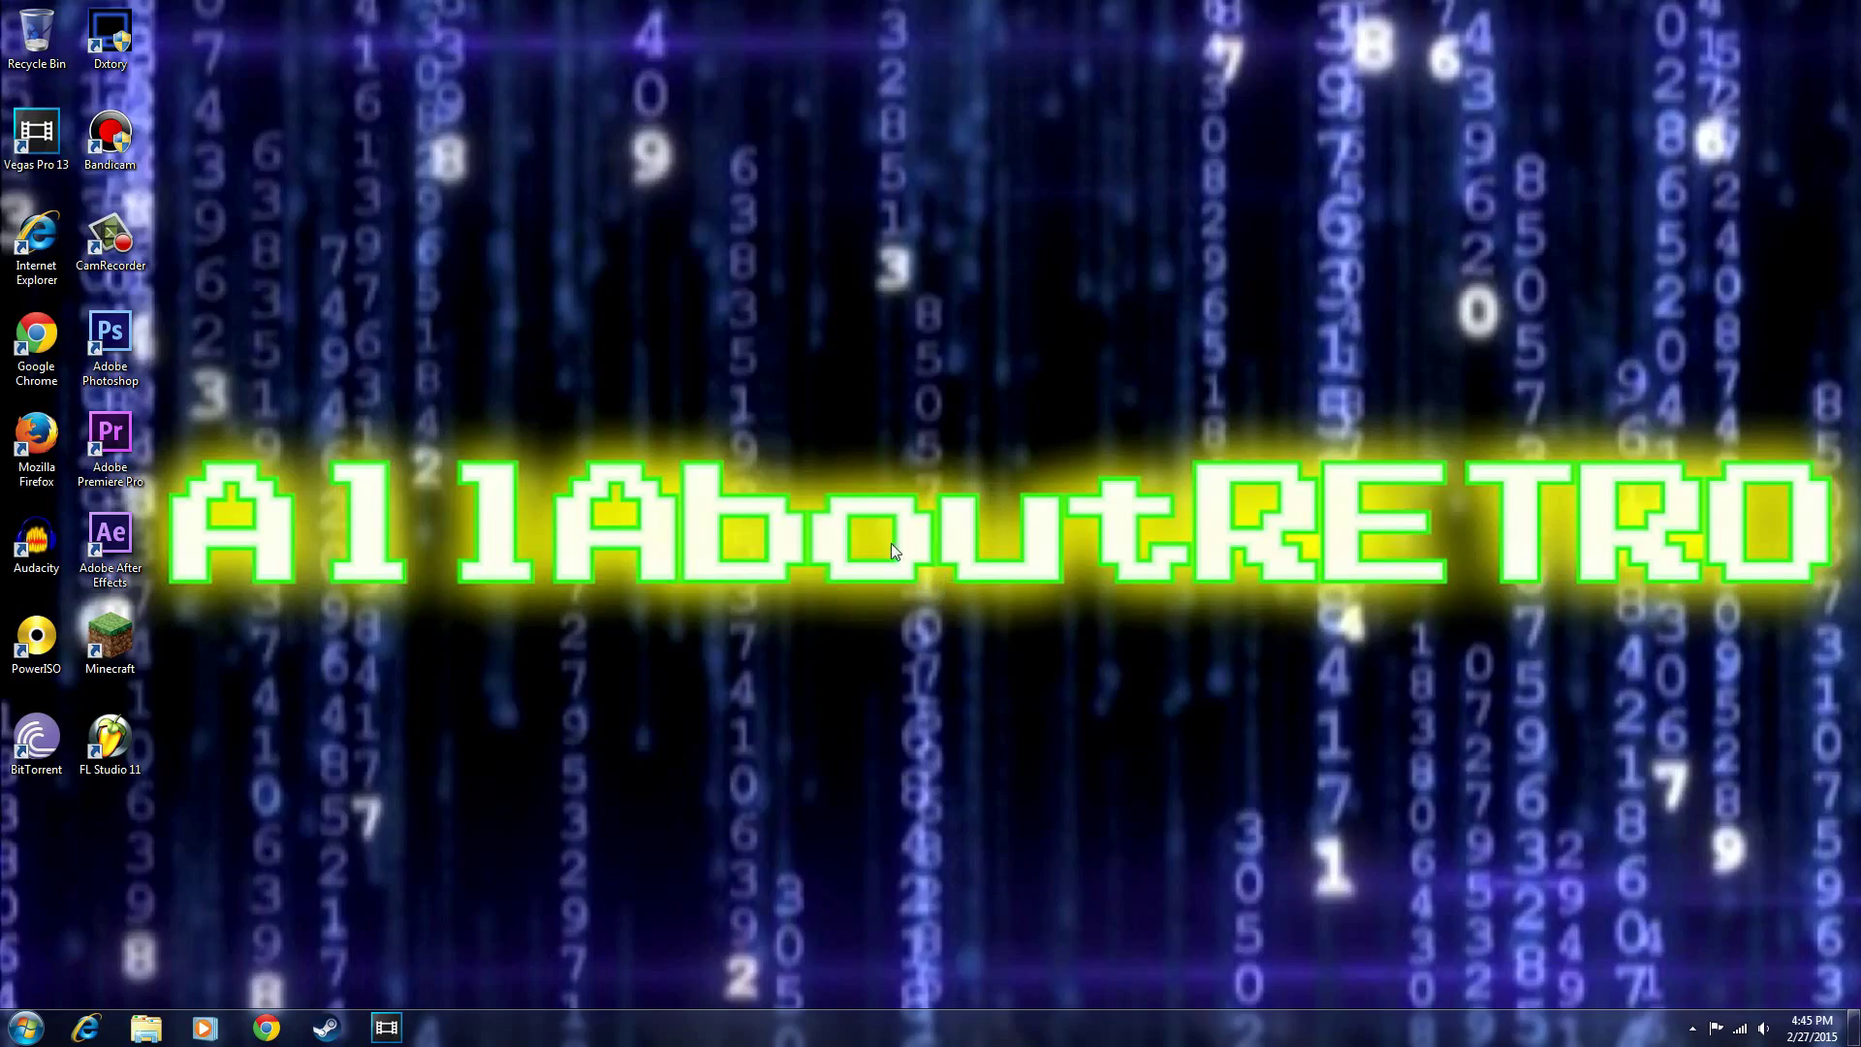
Step: Launch Photoshop CS6 from its desktop shortcut
double_click(126, 352)
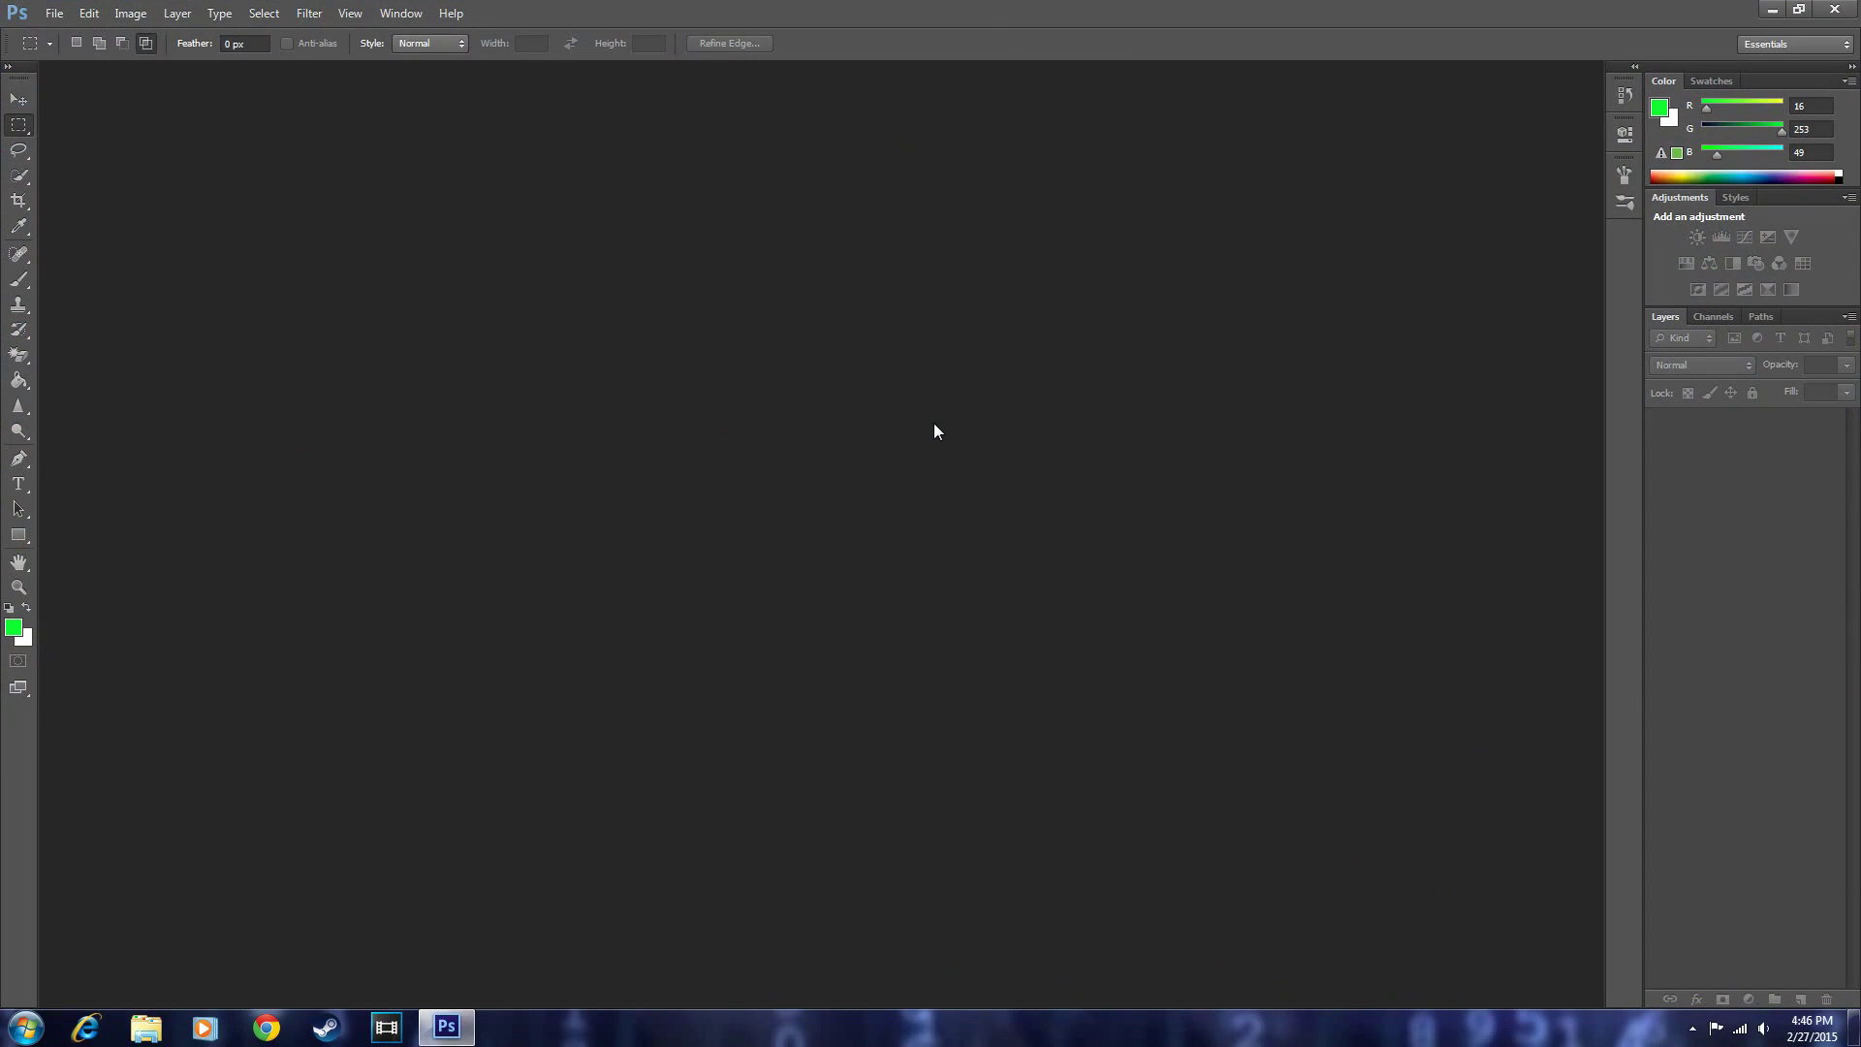
left_click(51, 14)
Step: Open NASA-outerspace.jpg from the Pictures library
left_click(64, 48)
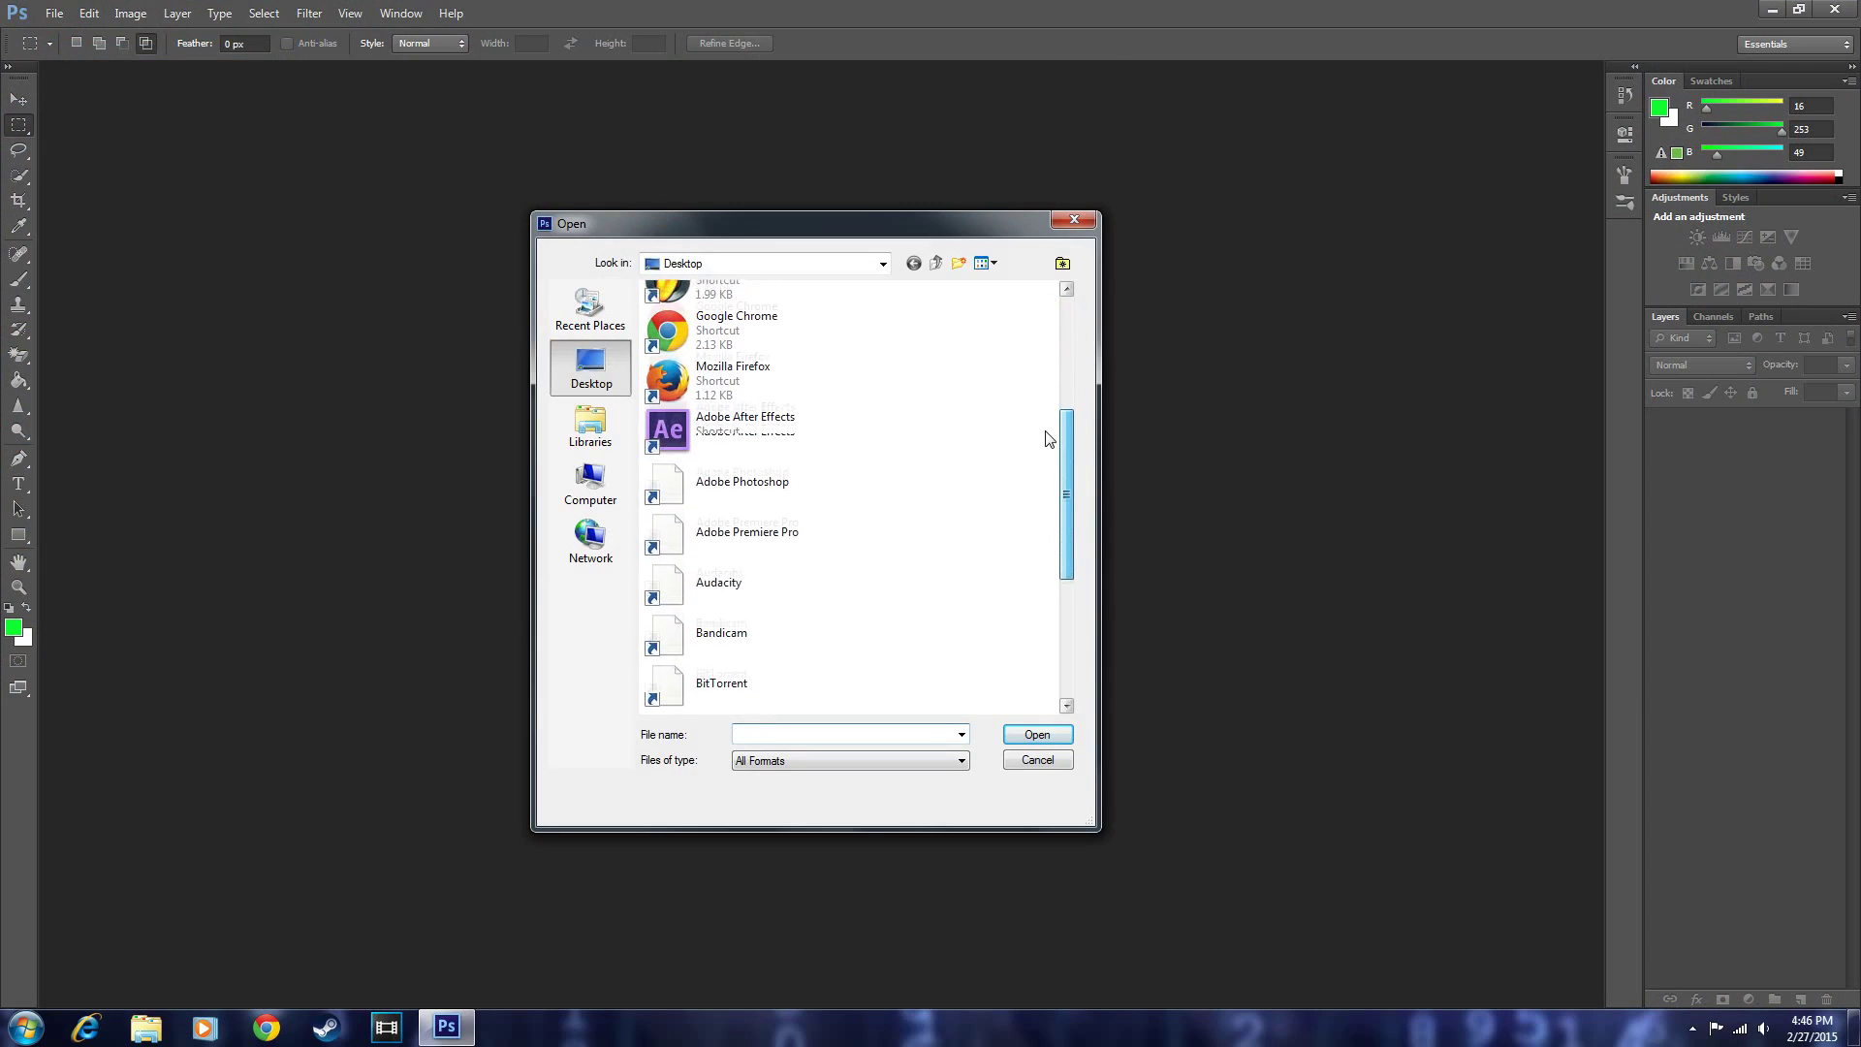
left_click_drag(1061, 320, 1042, 465)
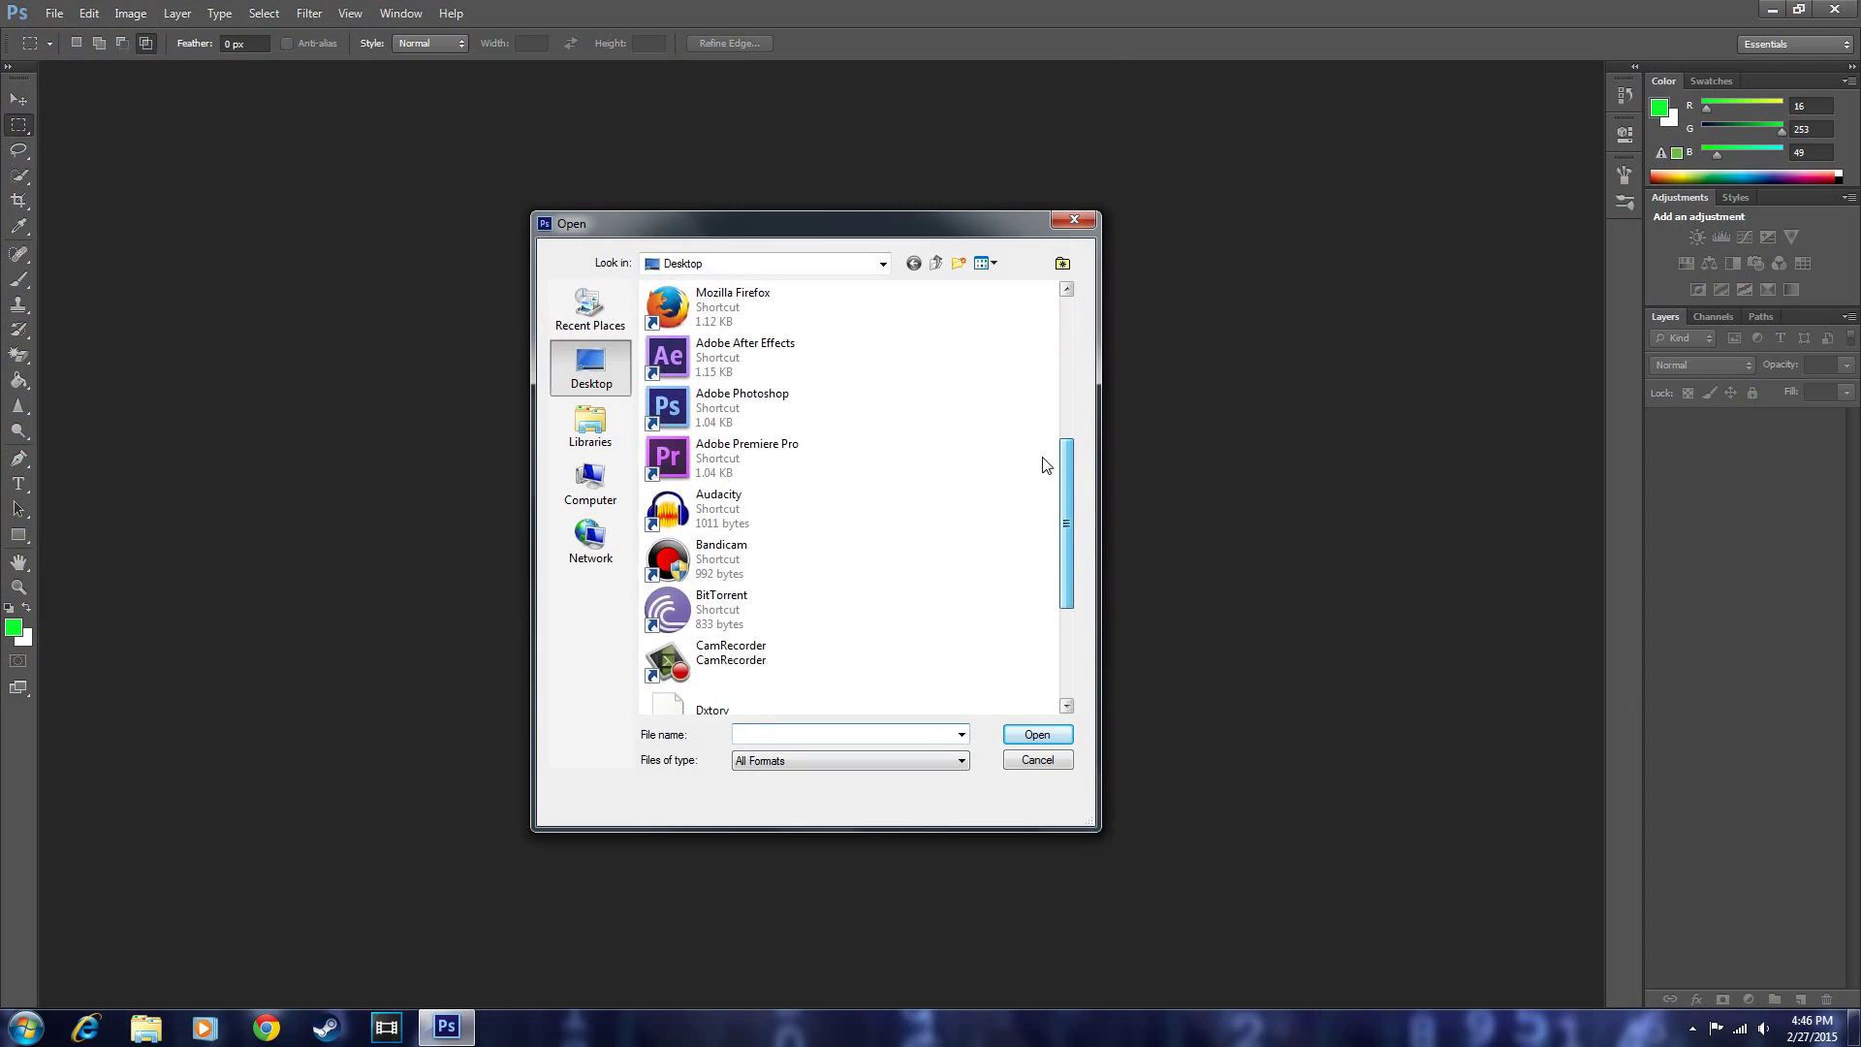
left_click(593, 426)
double_click(772, 367)
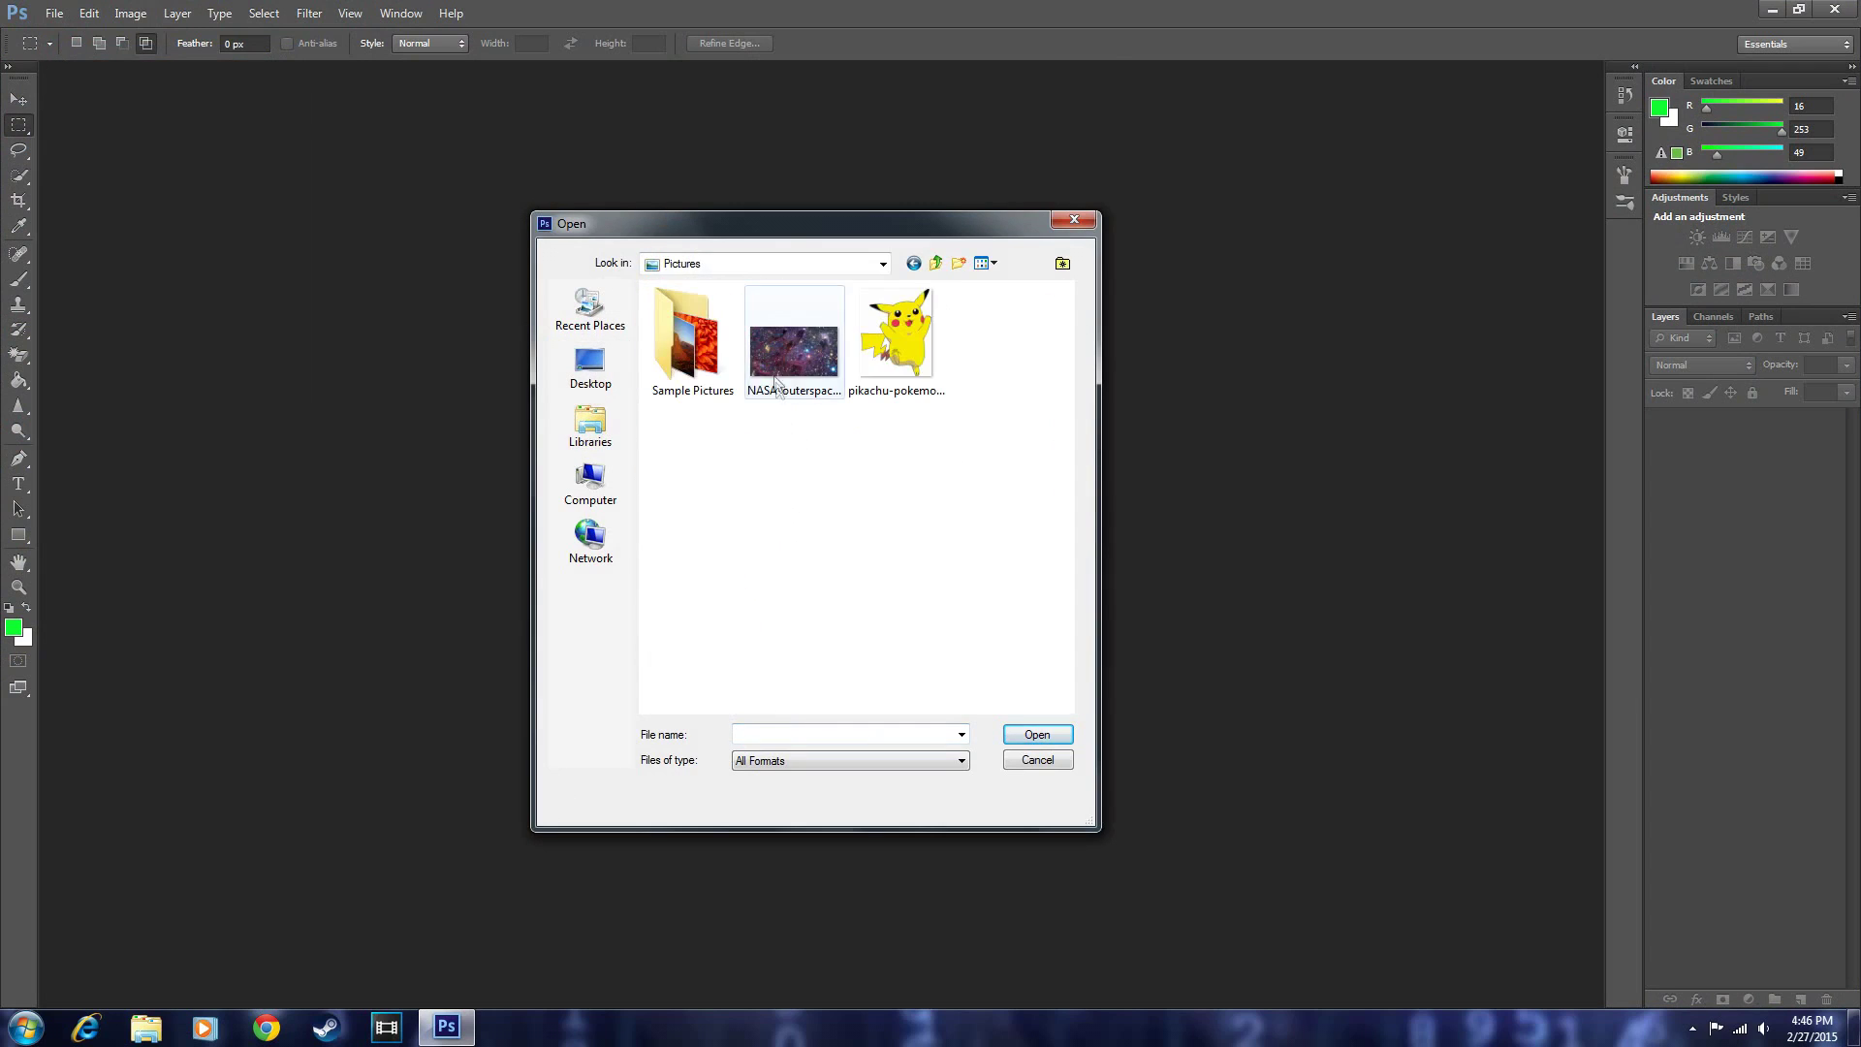
left_click(798, 375)
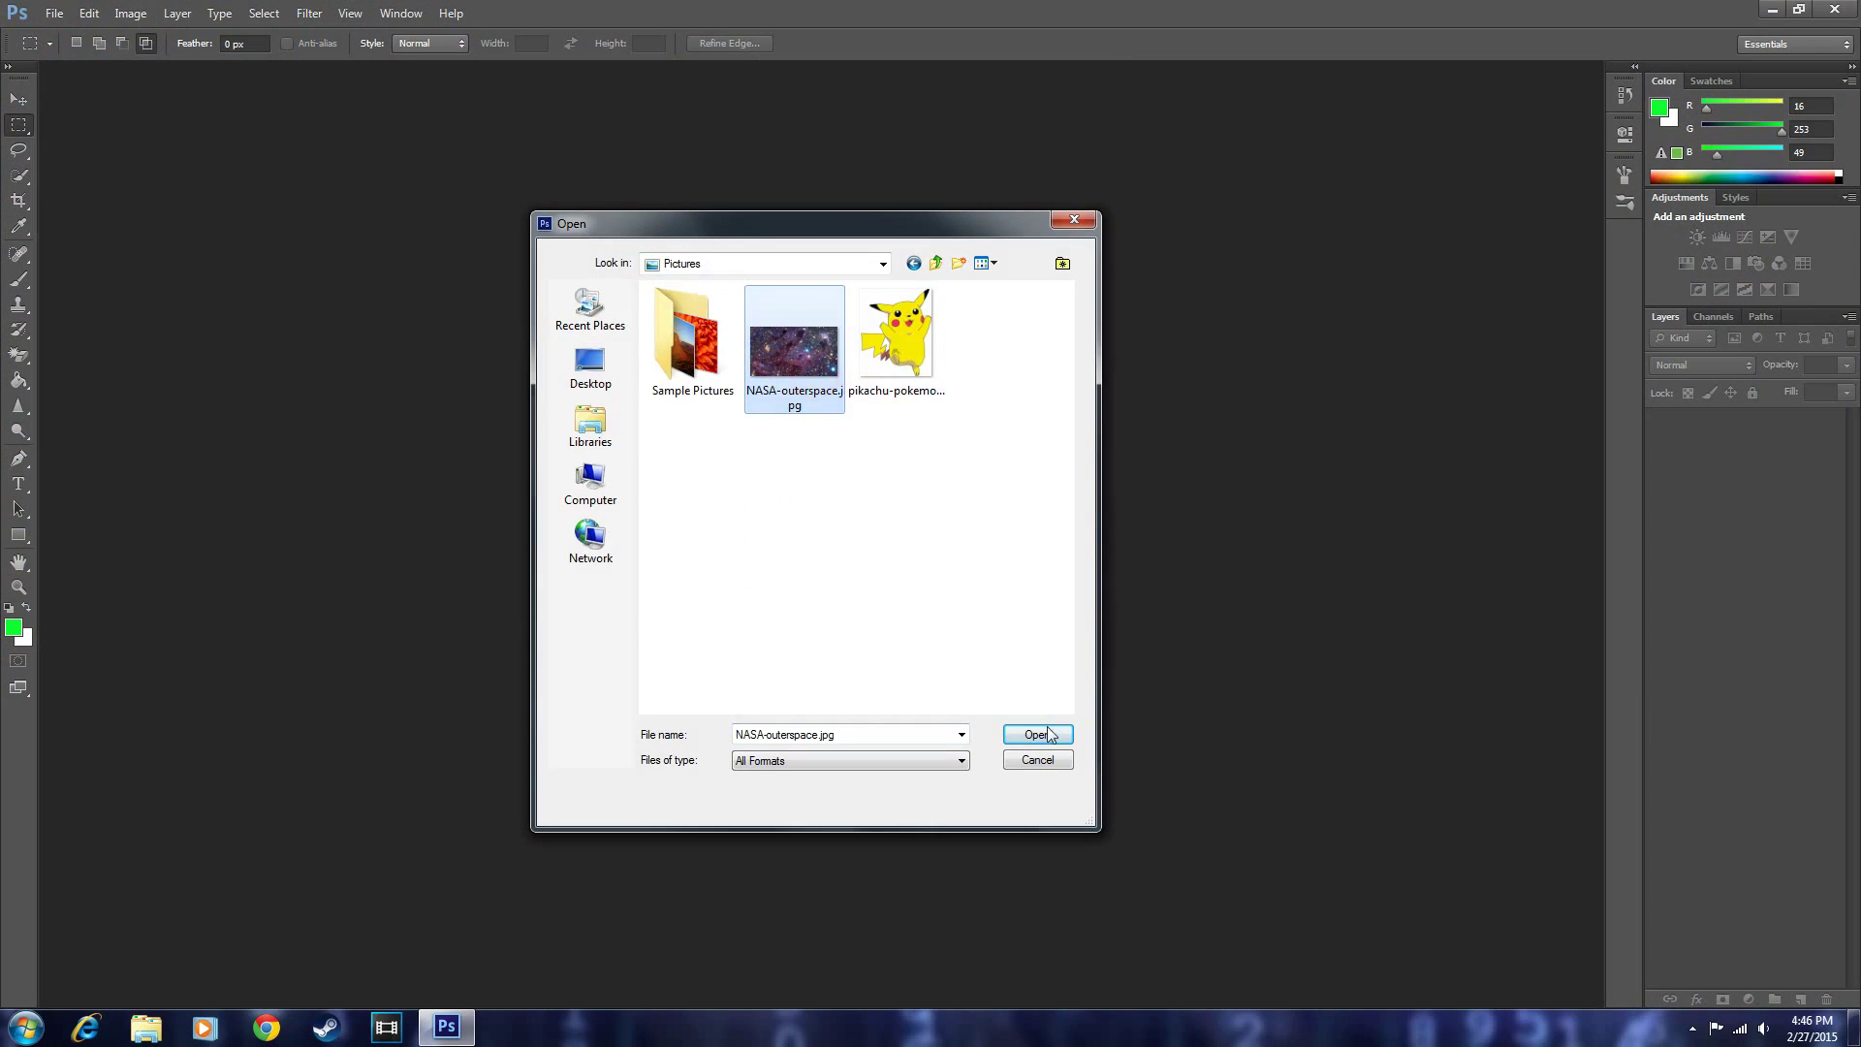
left_click(1036, 735)
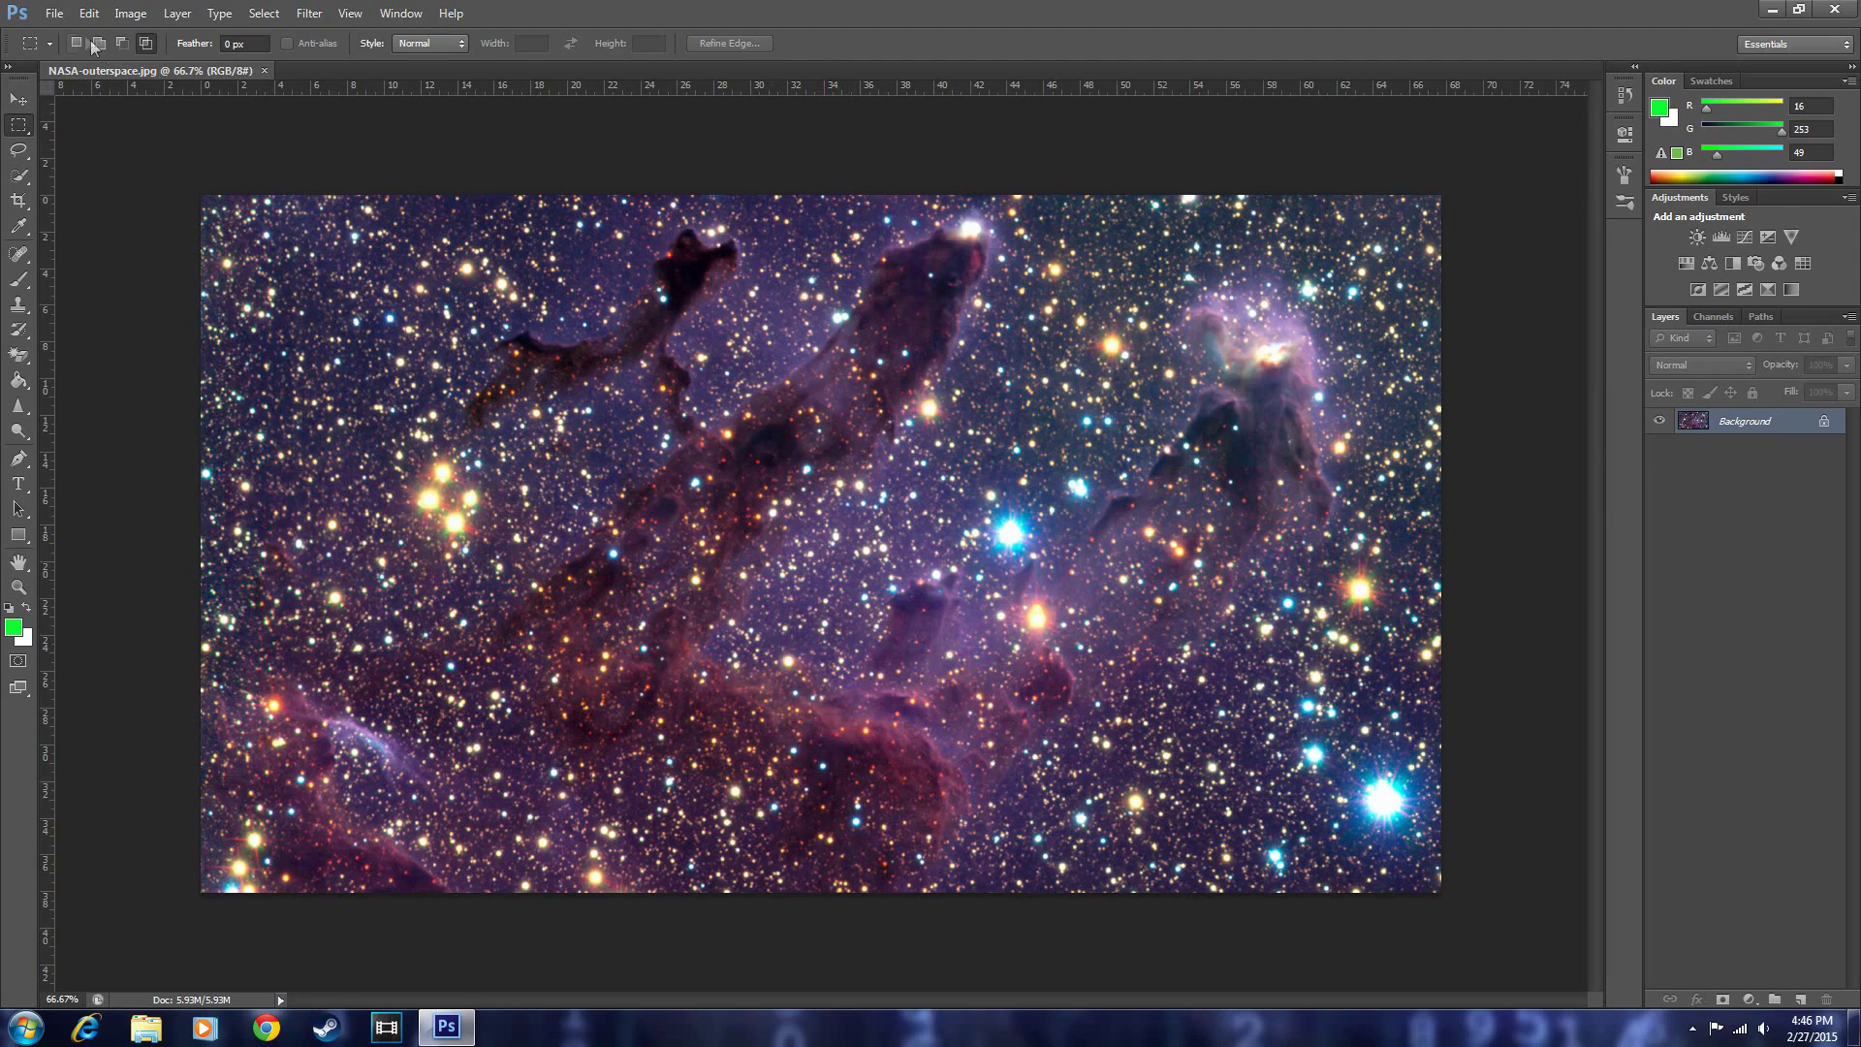
Step: Open pikachu-pokemon.png and unlock its Background layer
left_click(53, 15)
left_click(88, 46)
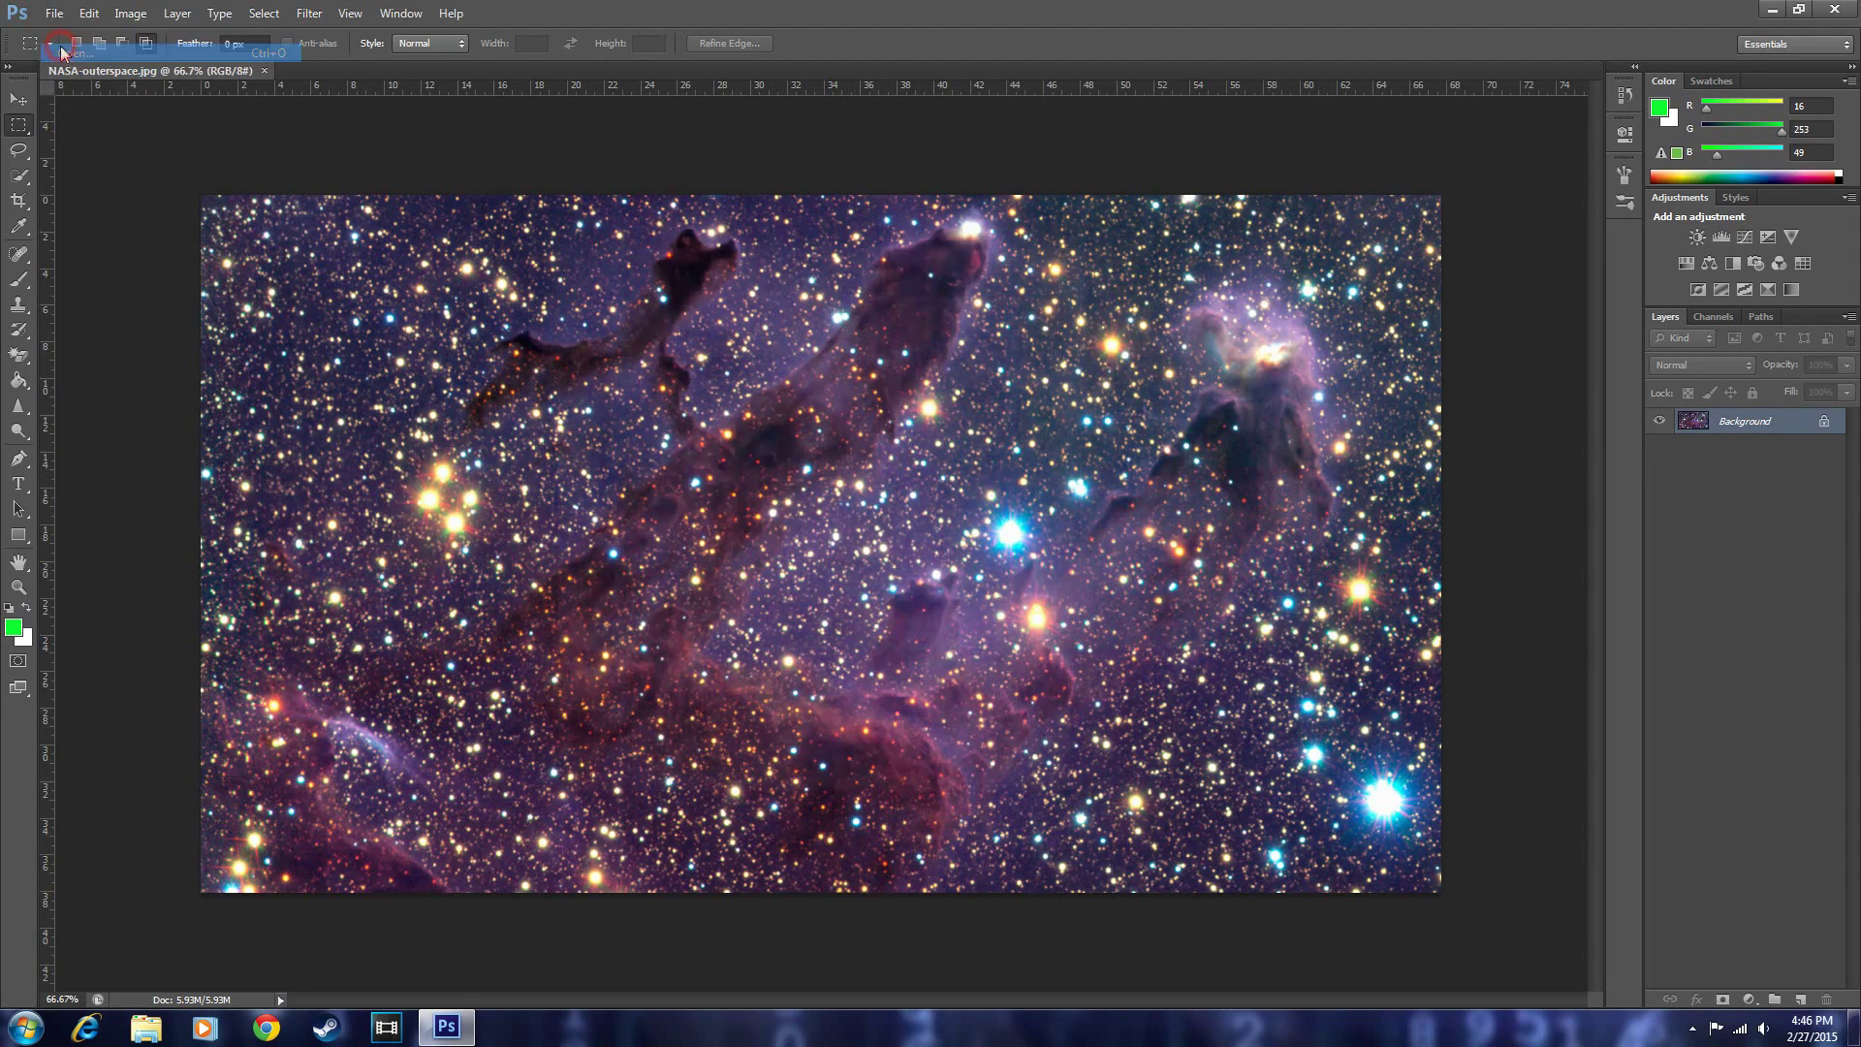
left_click(806, 365)
left_click(1037, 735)
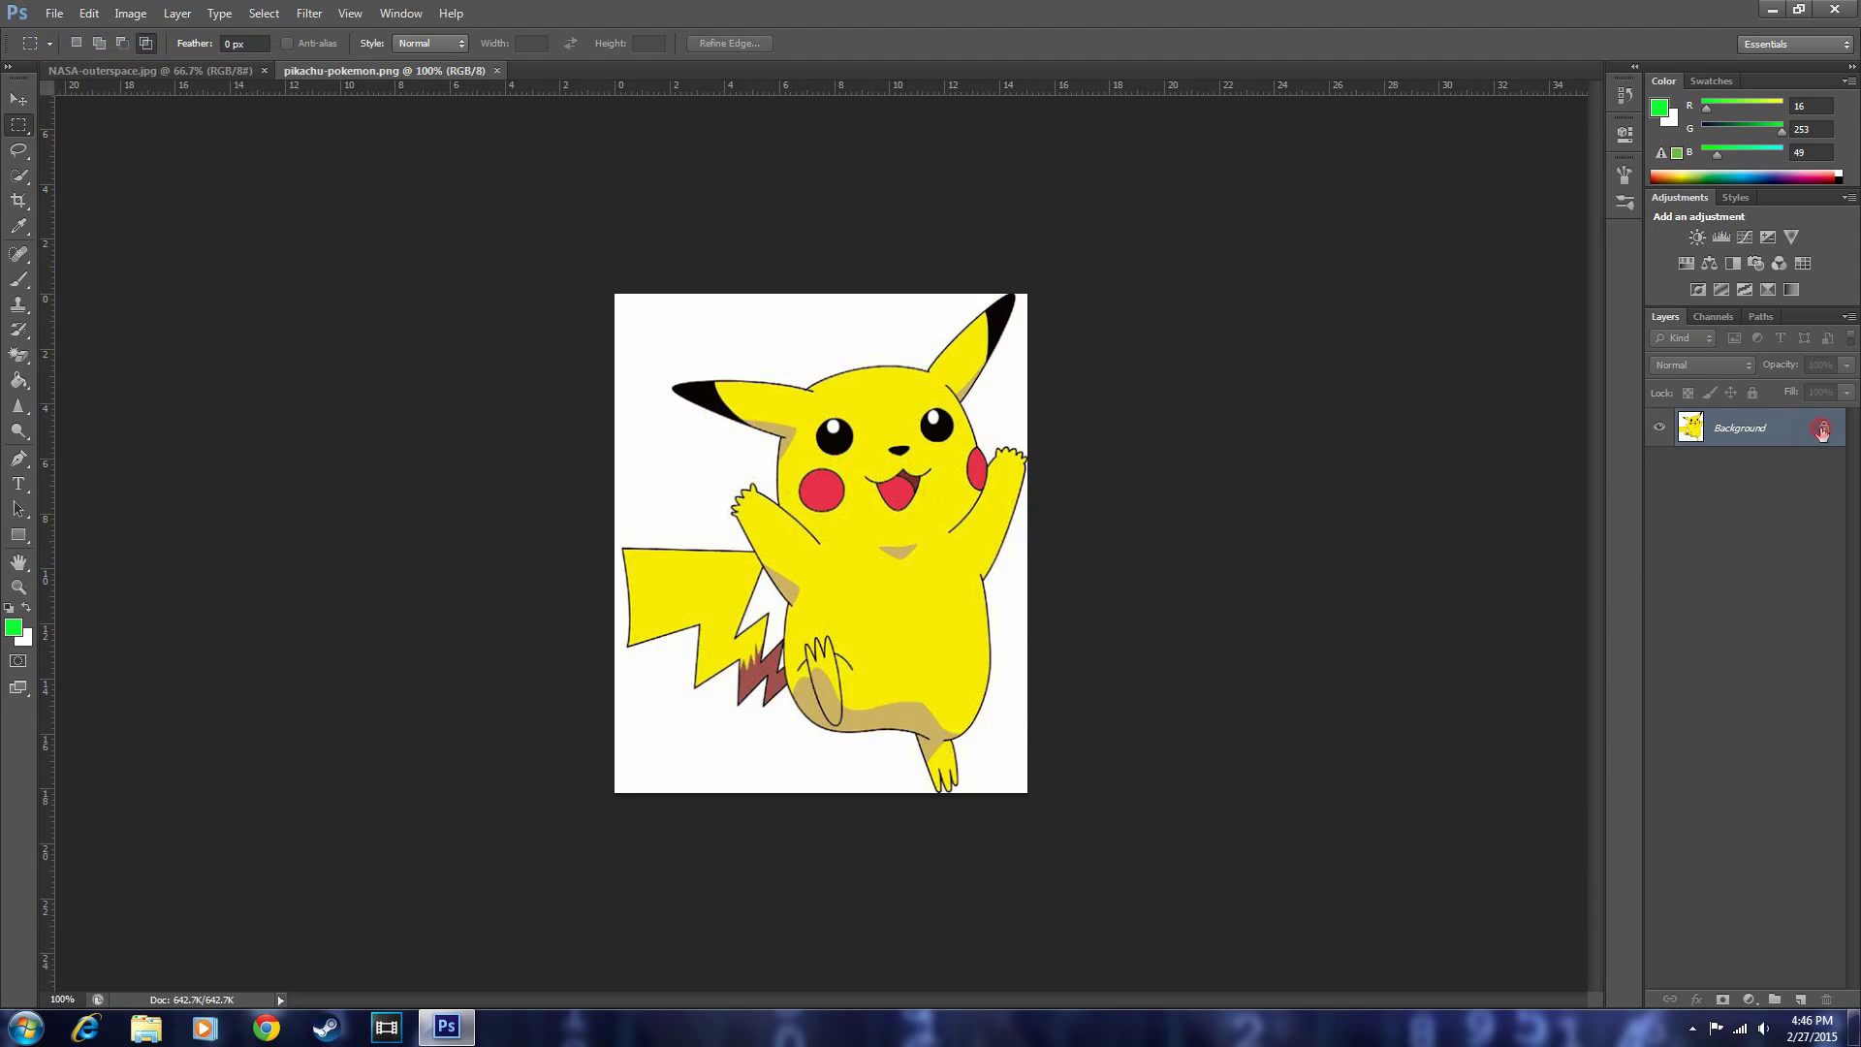
double_click(1822, 432)
Step: Convert the Pikachu background to Layer 0 and select the Magic Eraser Tool
left_click(1090, 327)
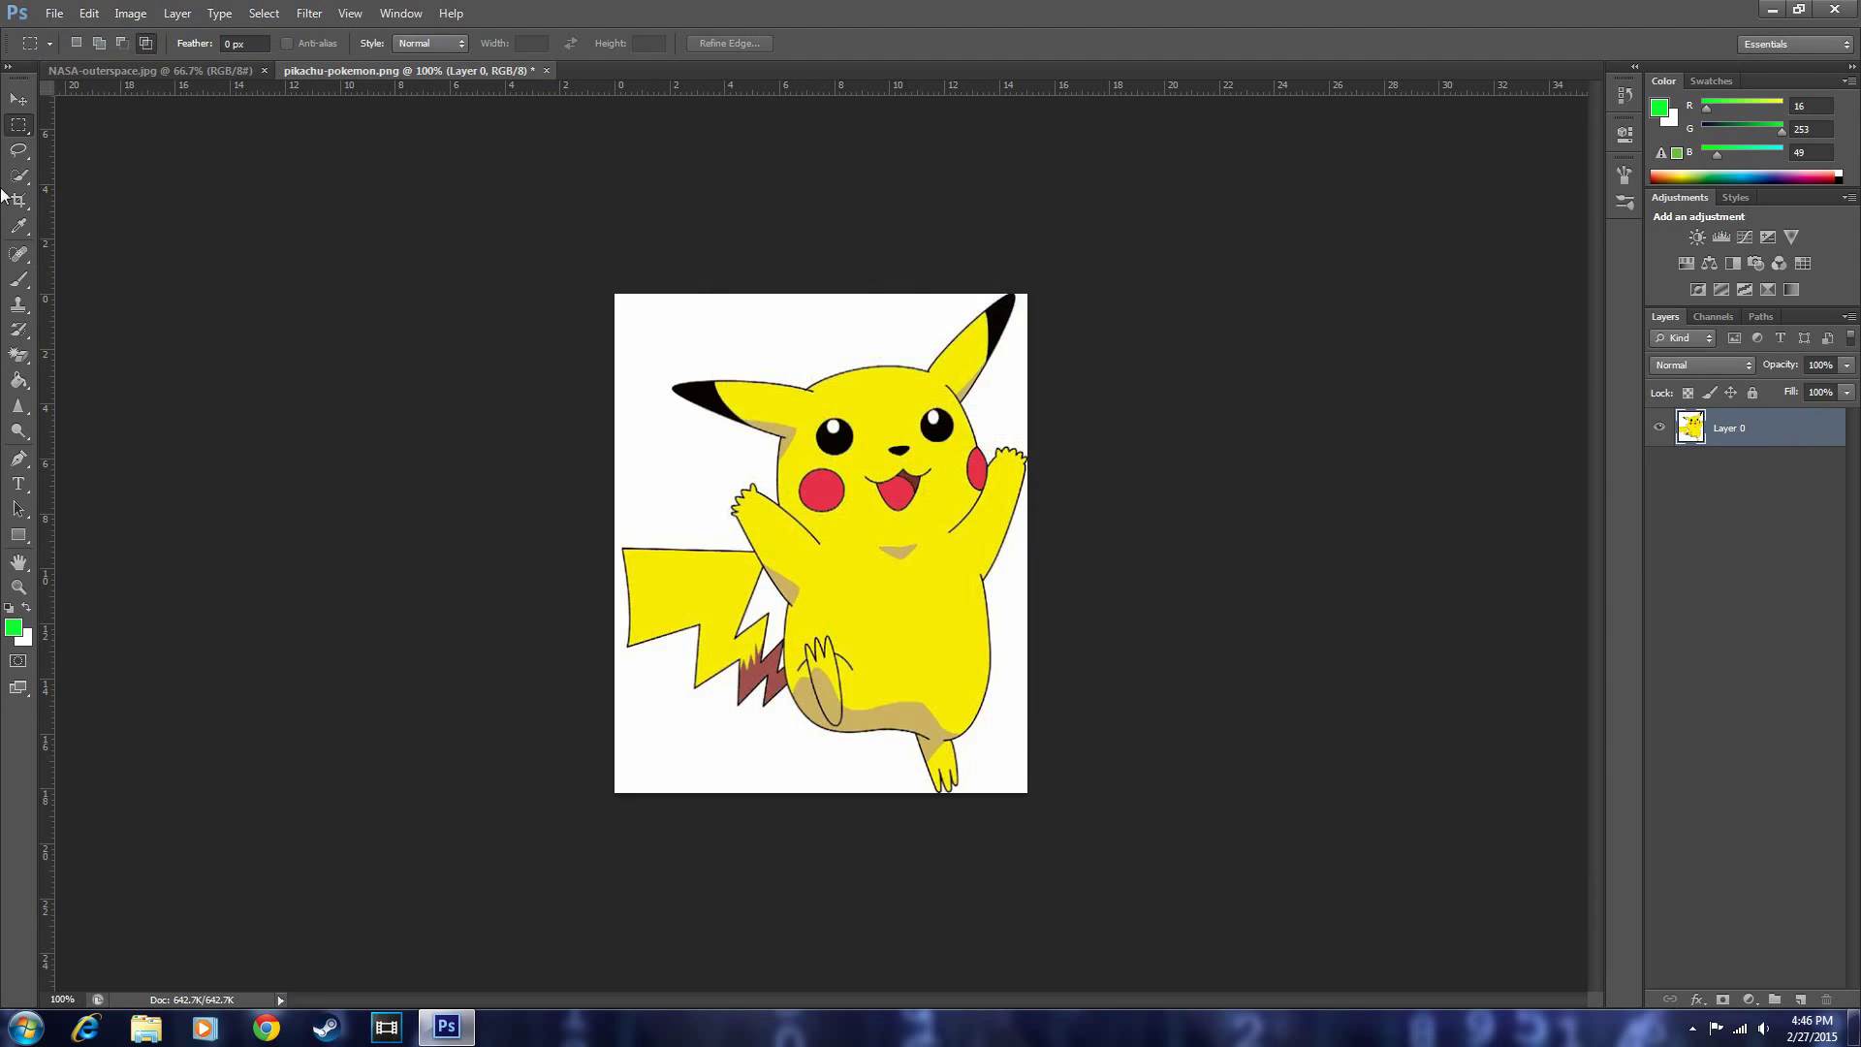
left_click(18, 359)
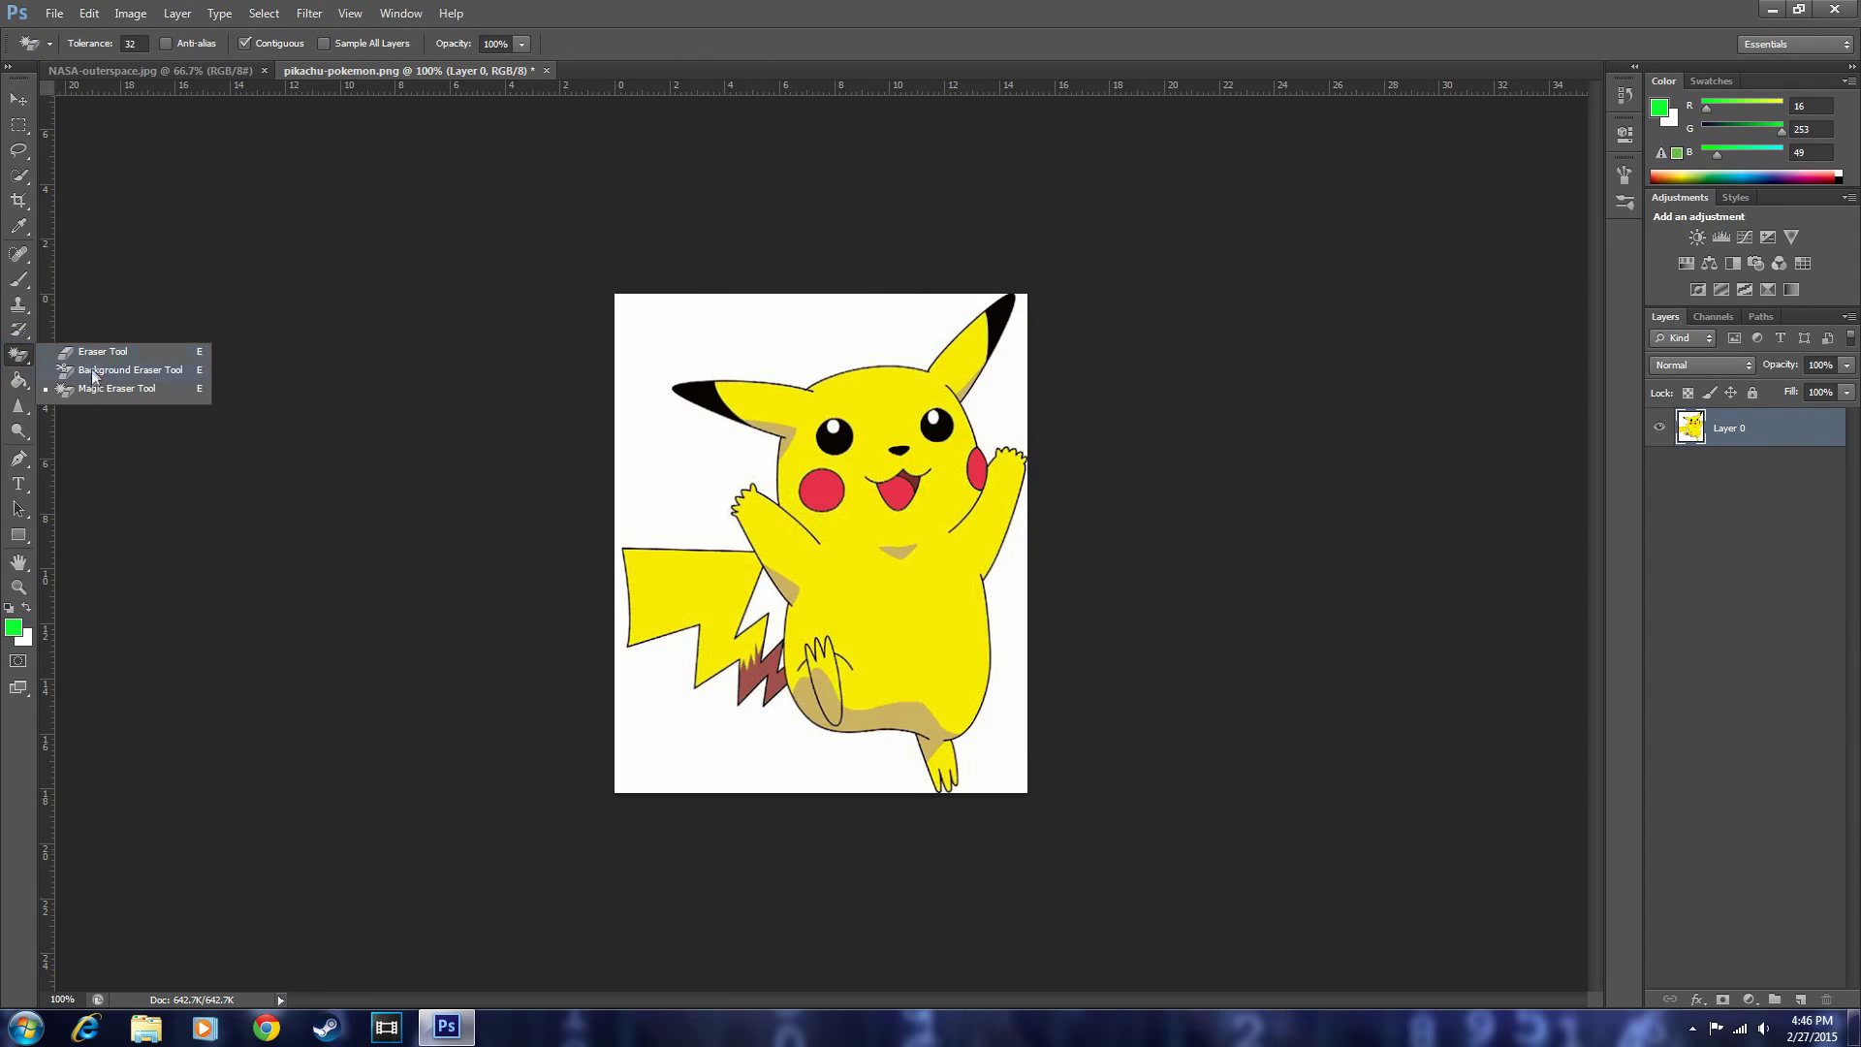
left_click(114, 388)
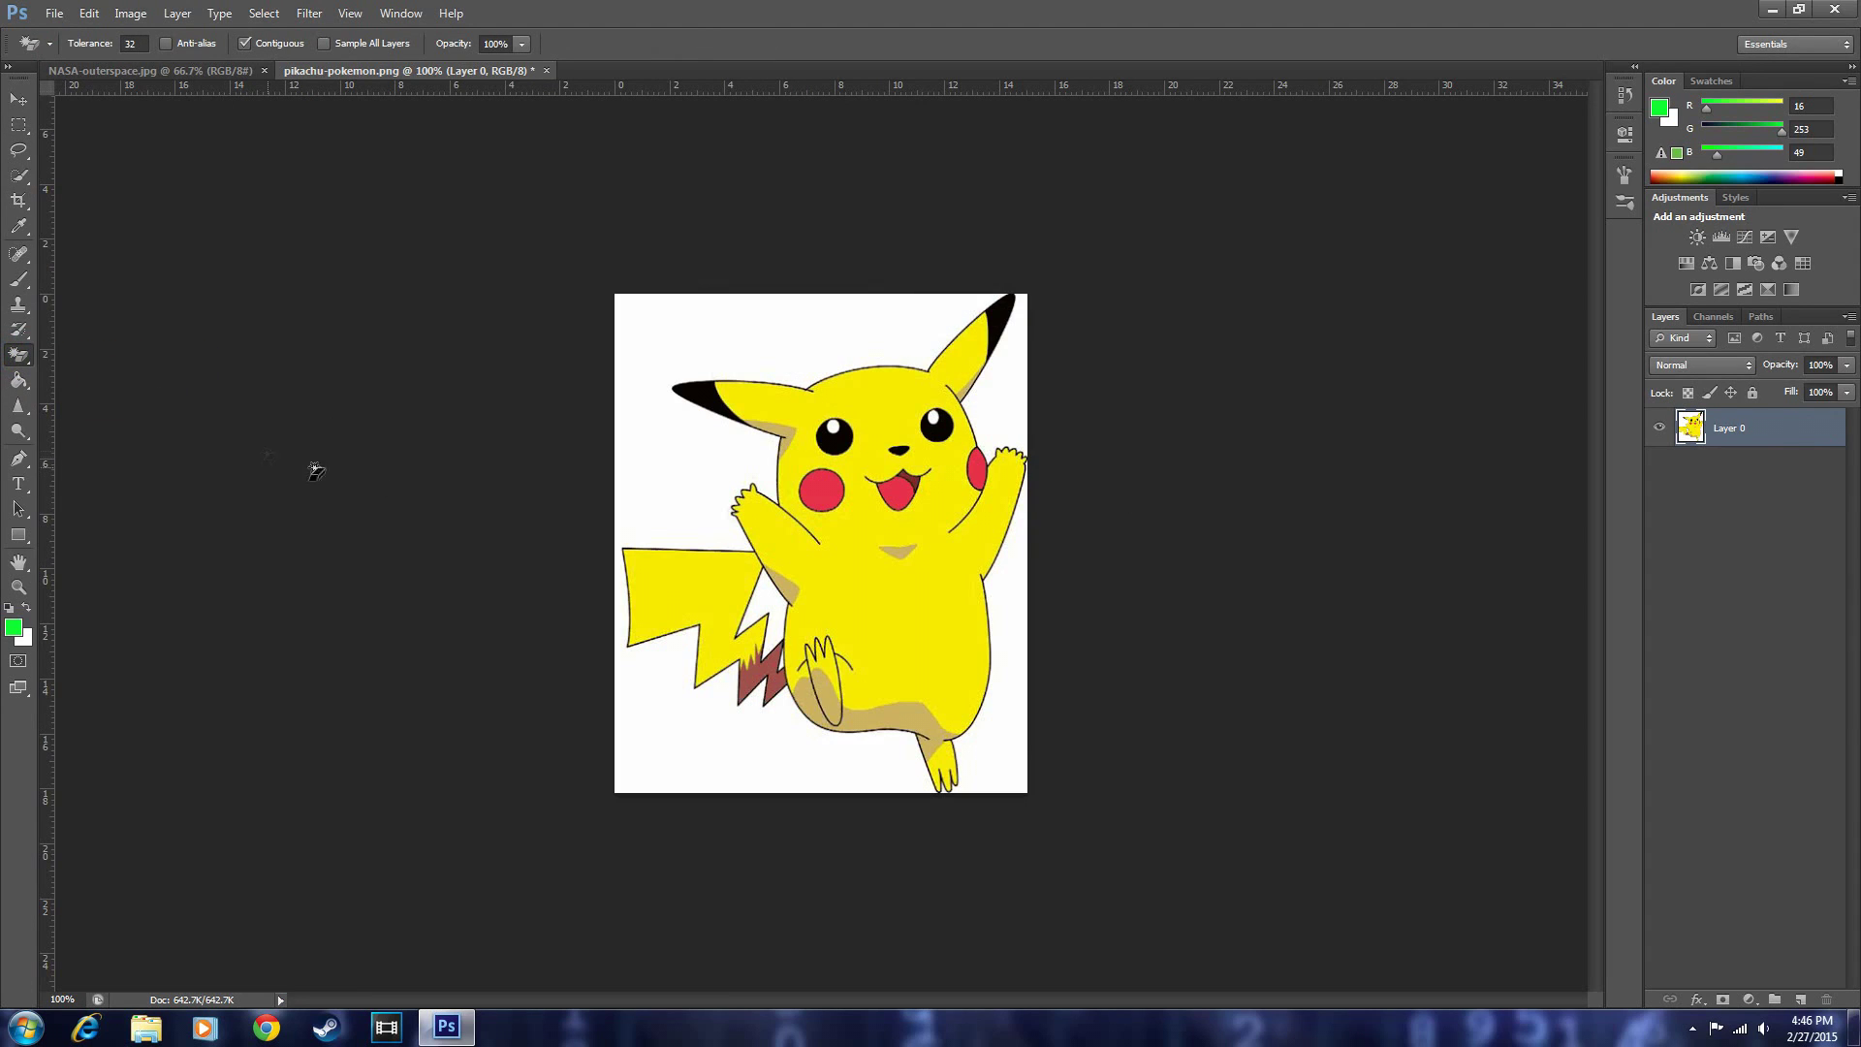
Step: Erase the white areas left of Pikachu, between tail and body, on the right, and by the ear
left_click(667, 475)
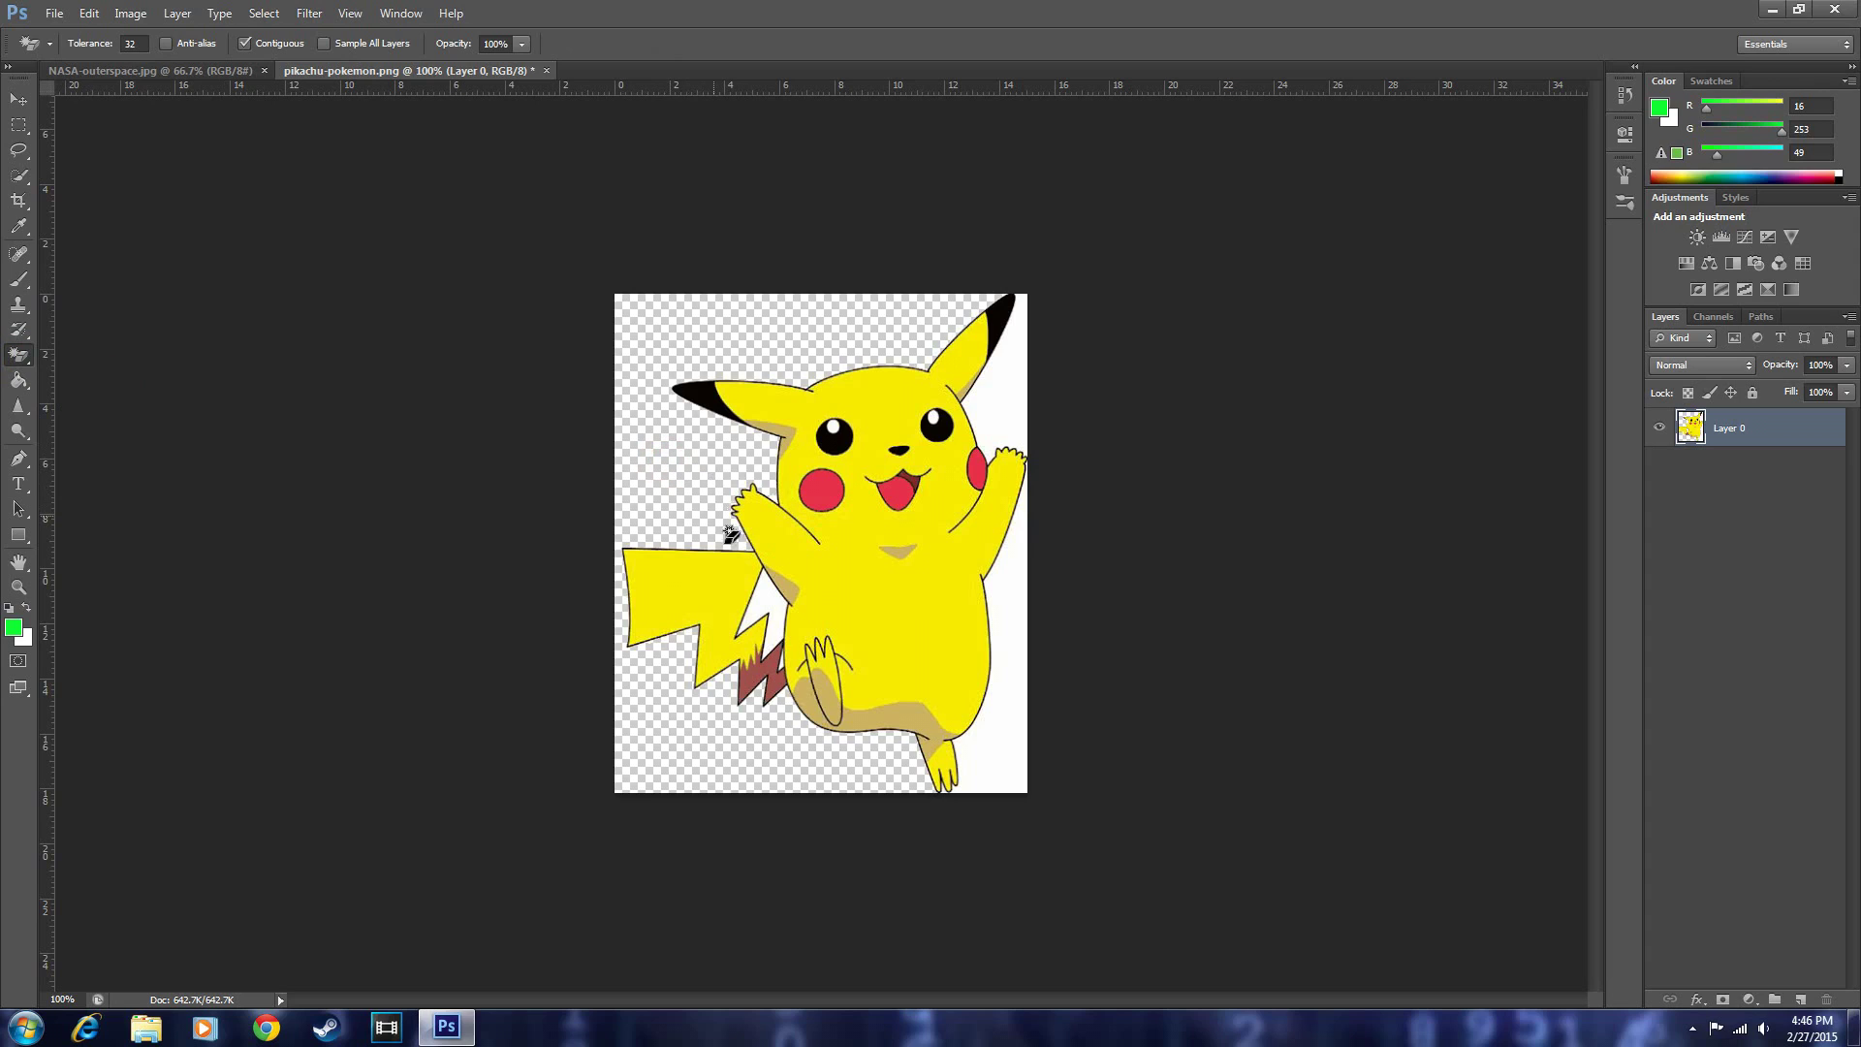
left_click(778, 619)
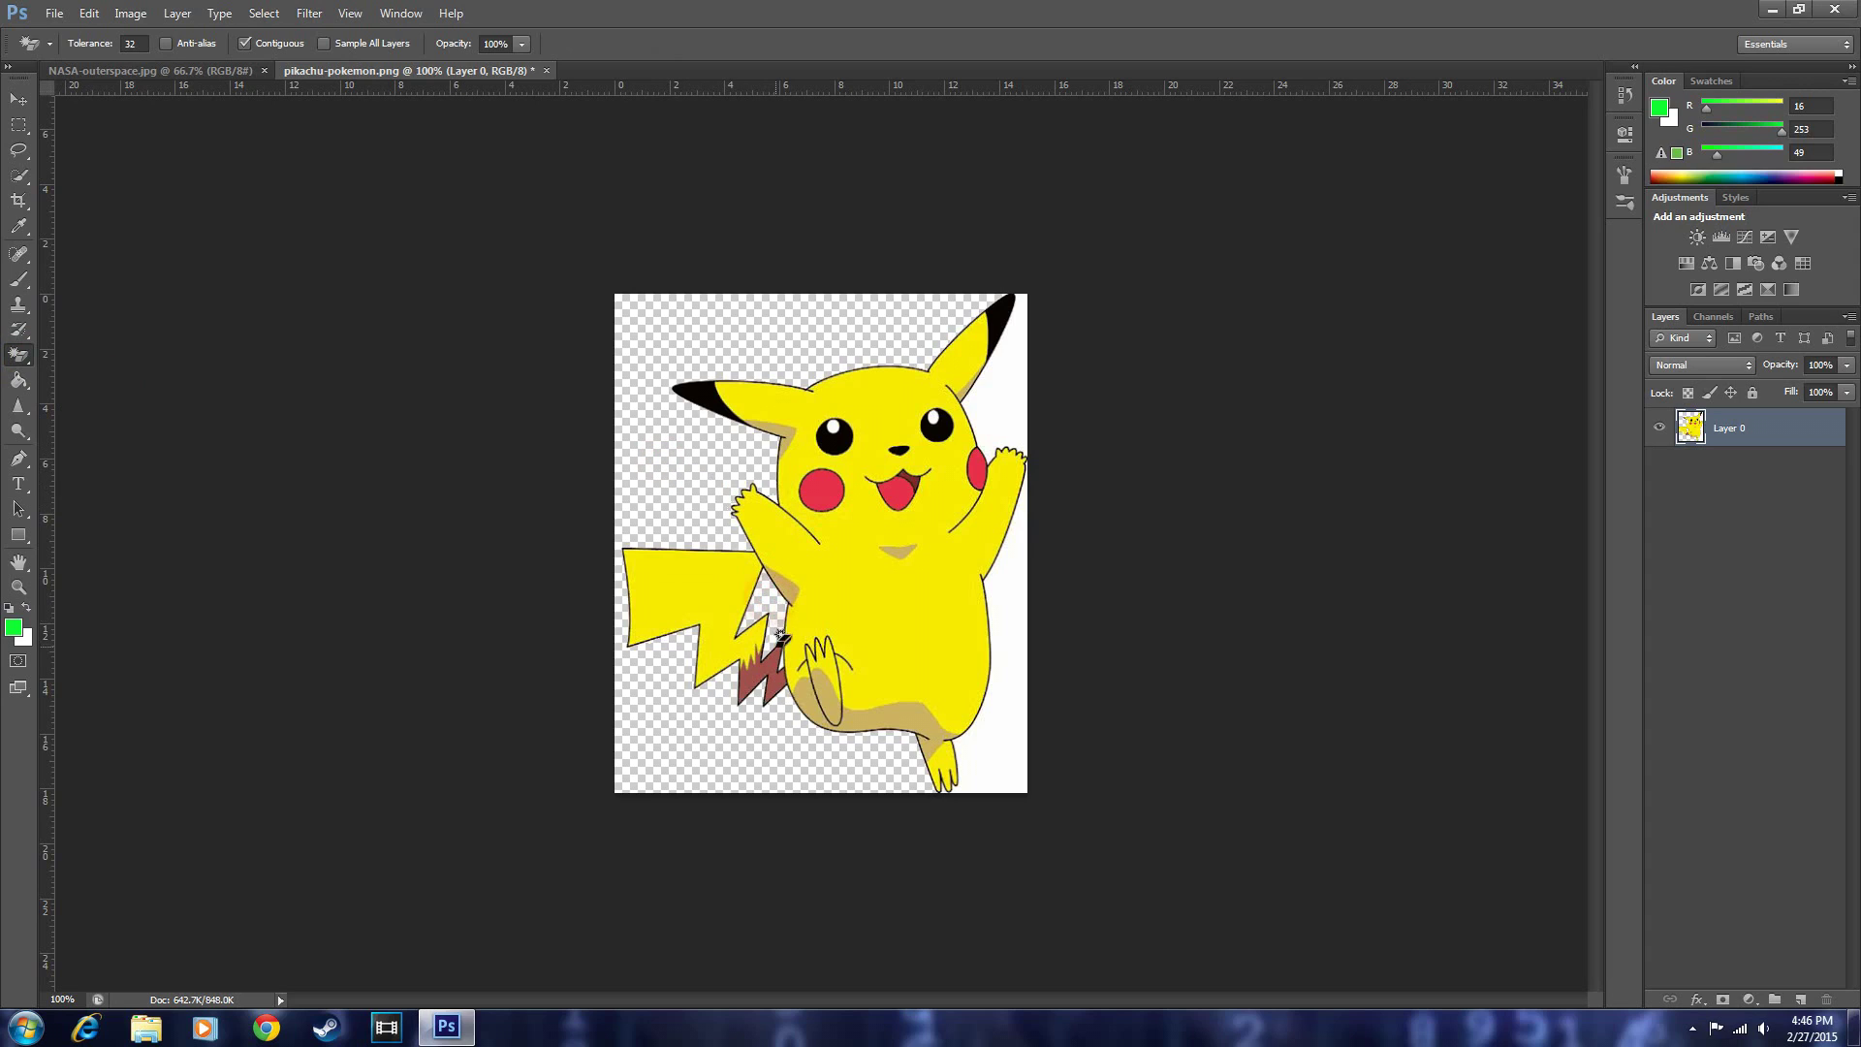
left_click(1014, 677)
left_click(1003, 402)
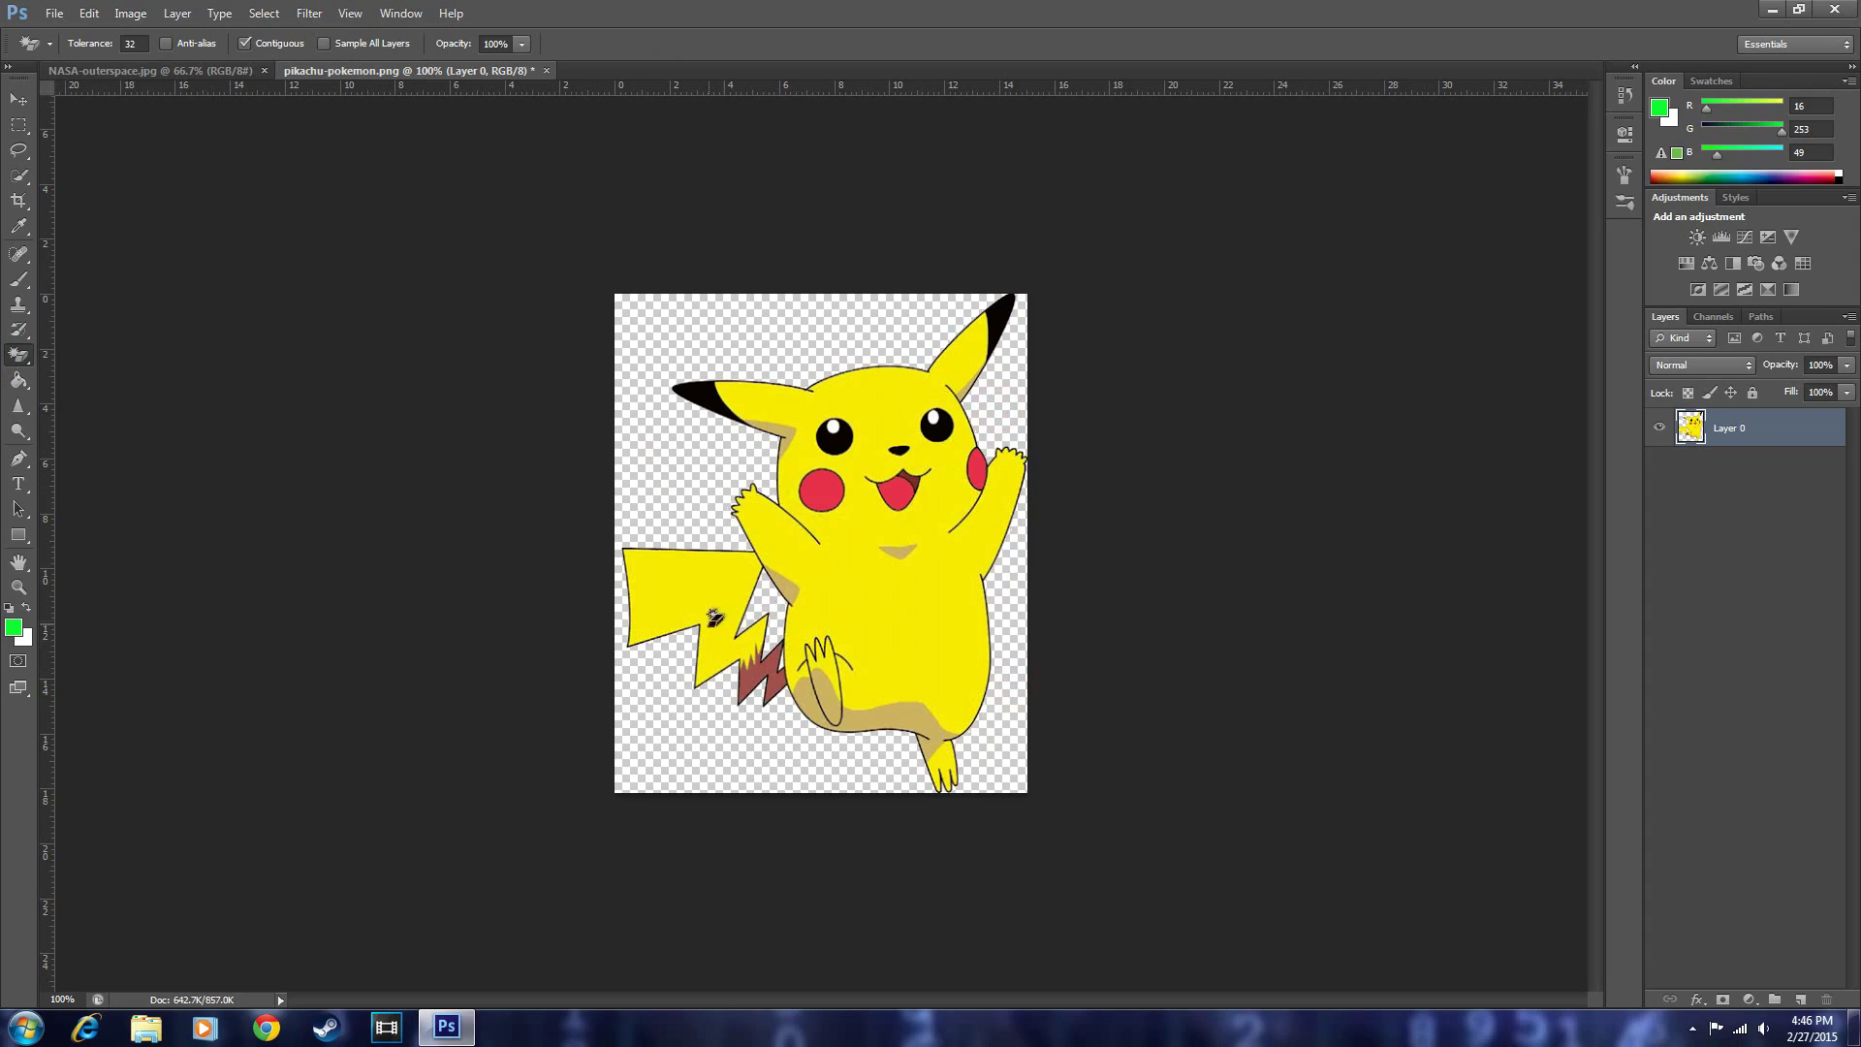
scroll(841, 715, "up", 5)
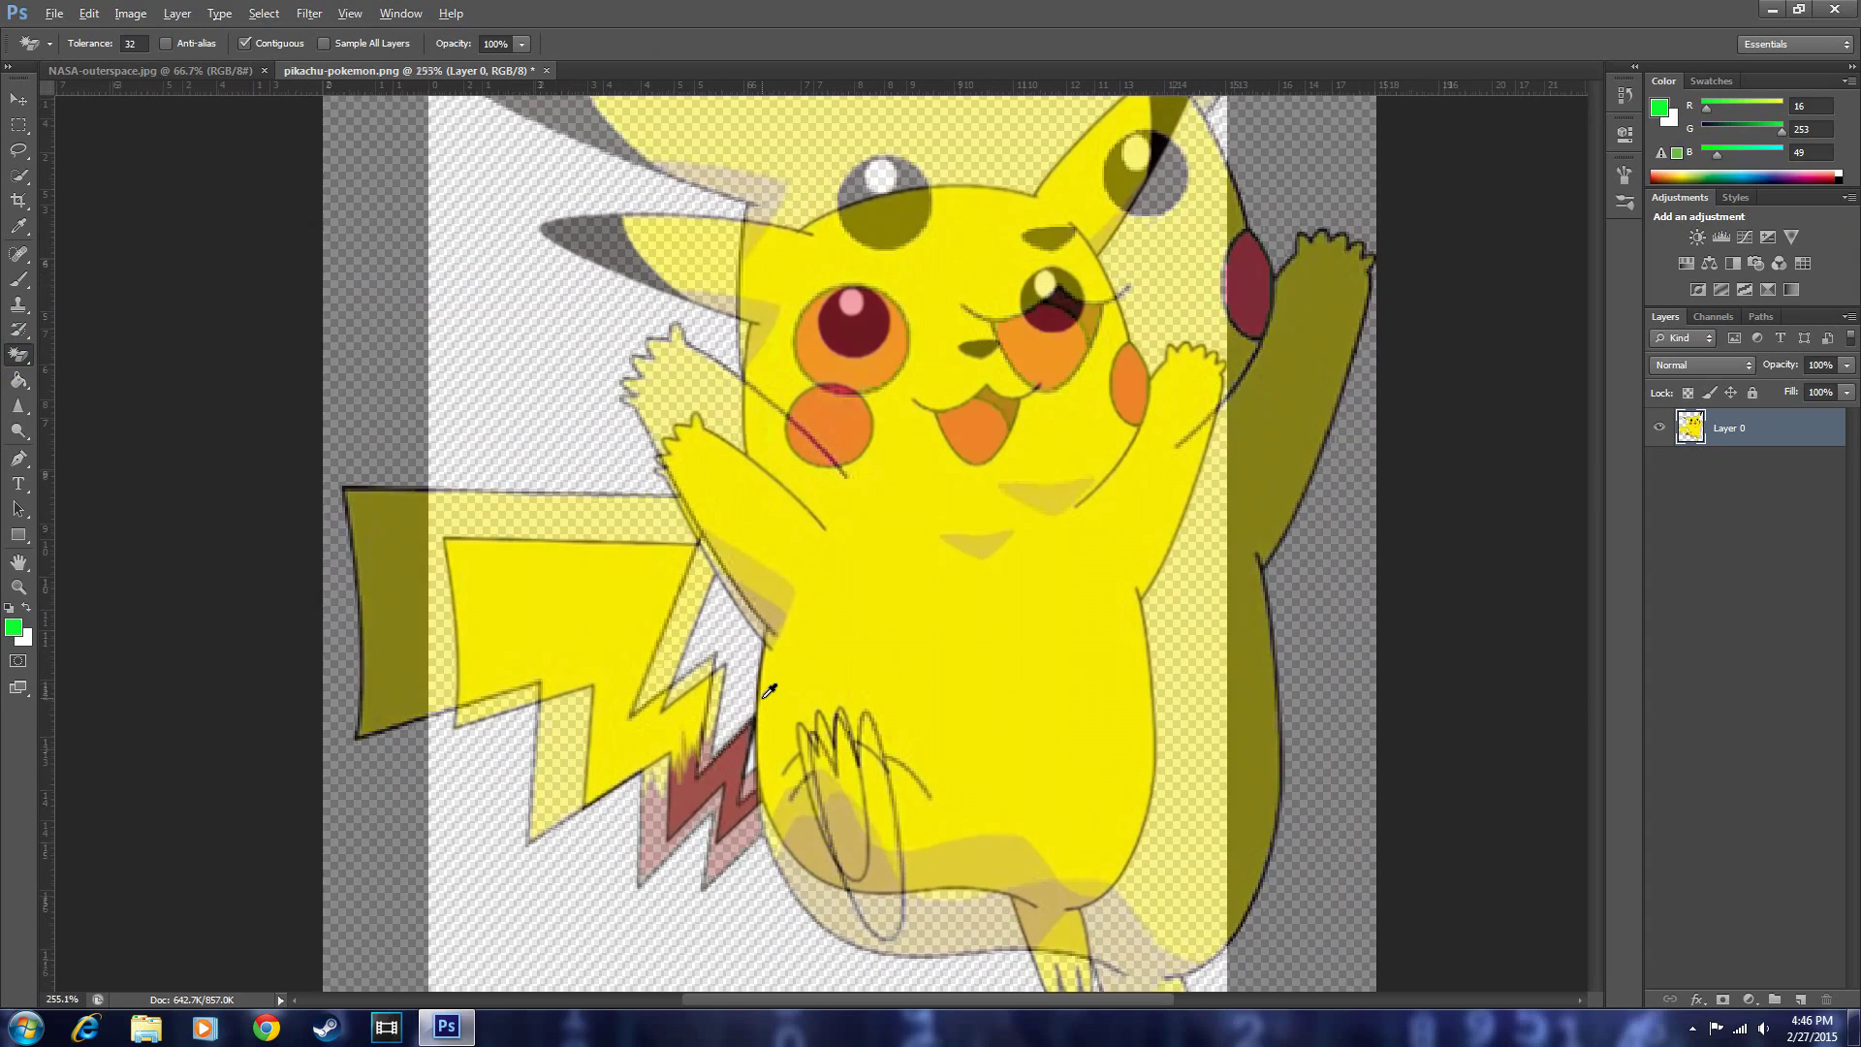
scroll(766, 693, "up", 2)
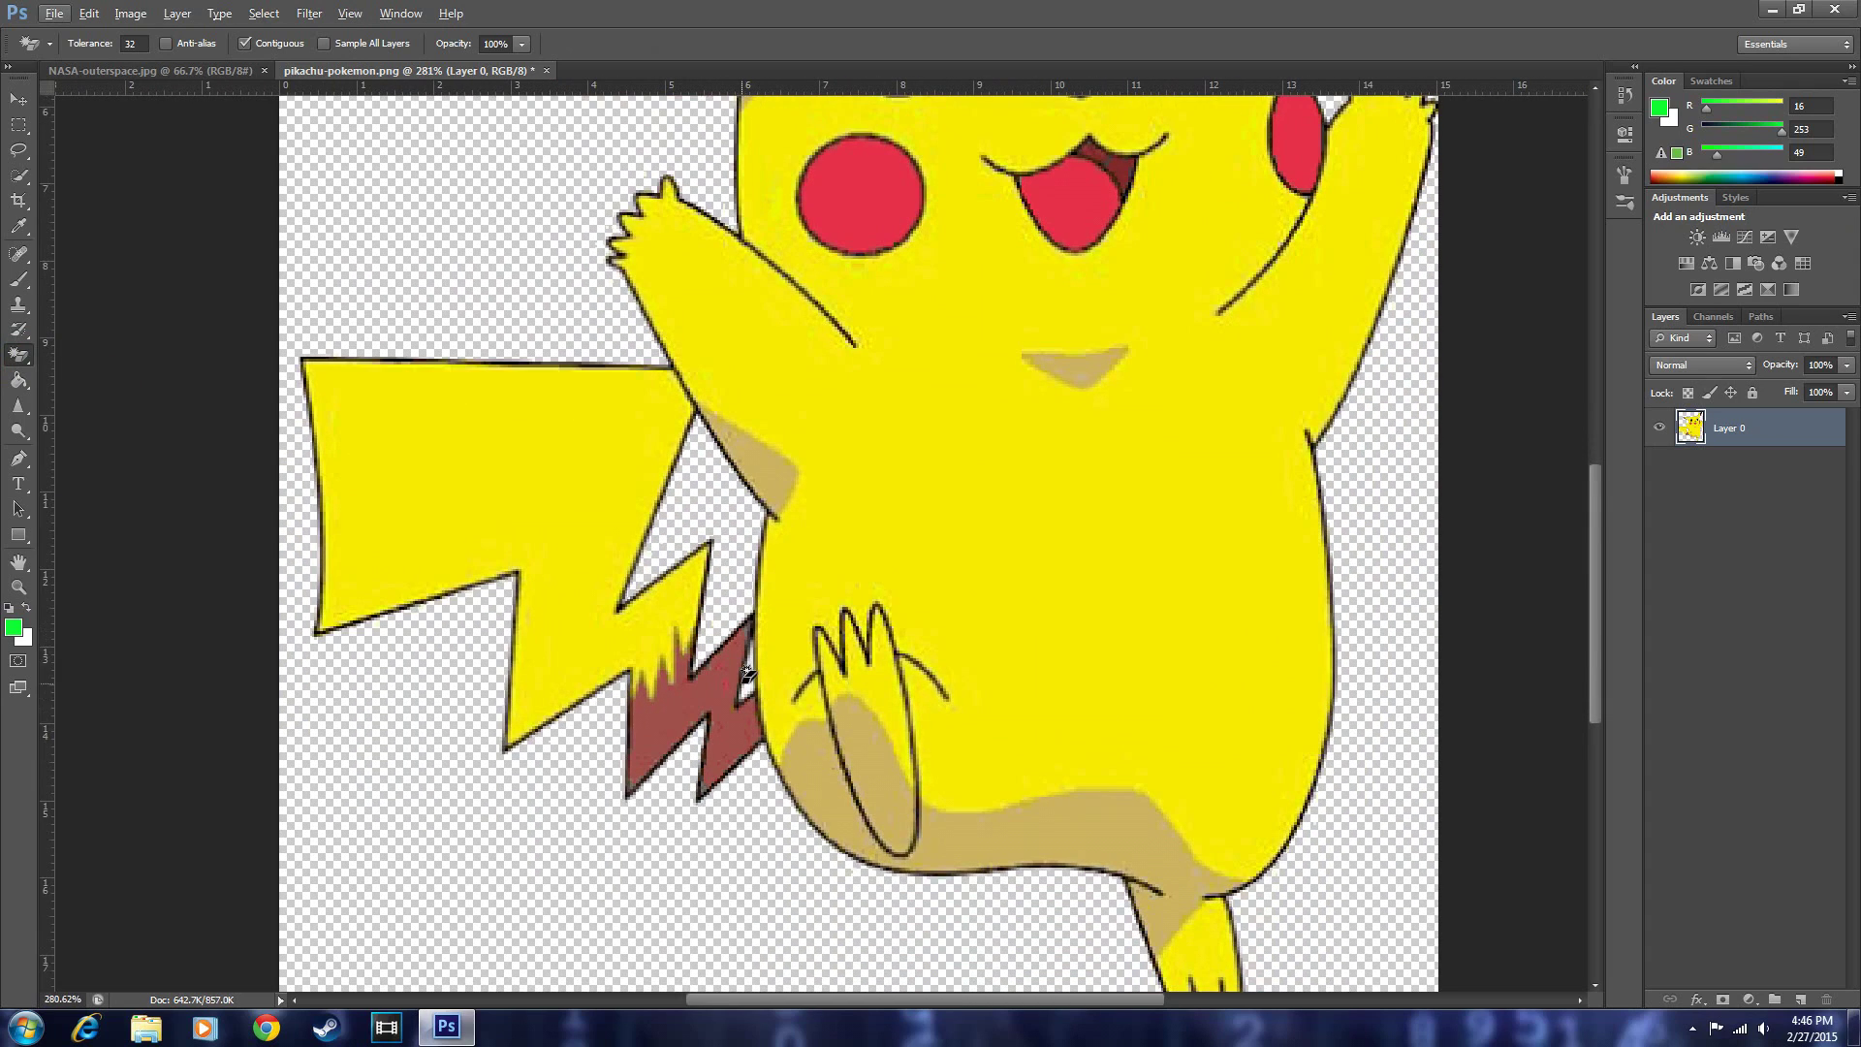
scroll(1223, 726, "down", 2)
scroll(1227, 889, "down", 2)
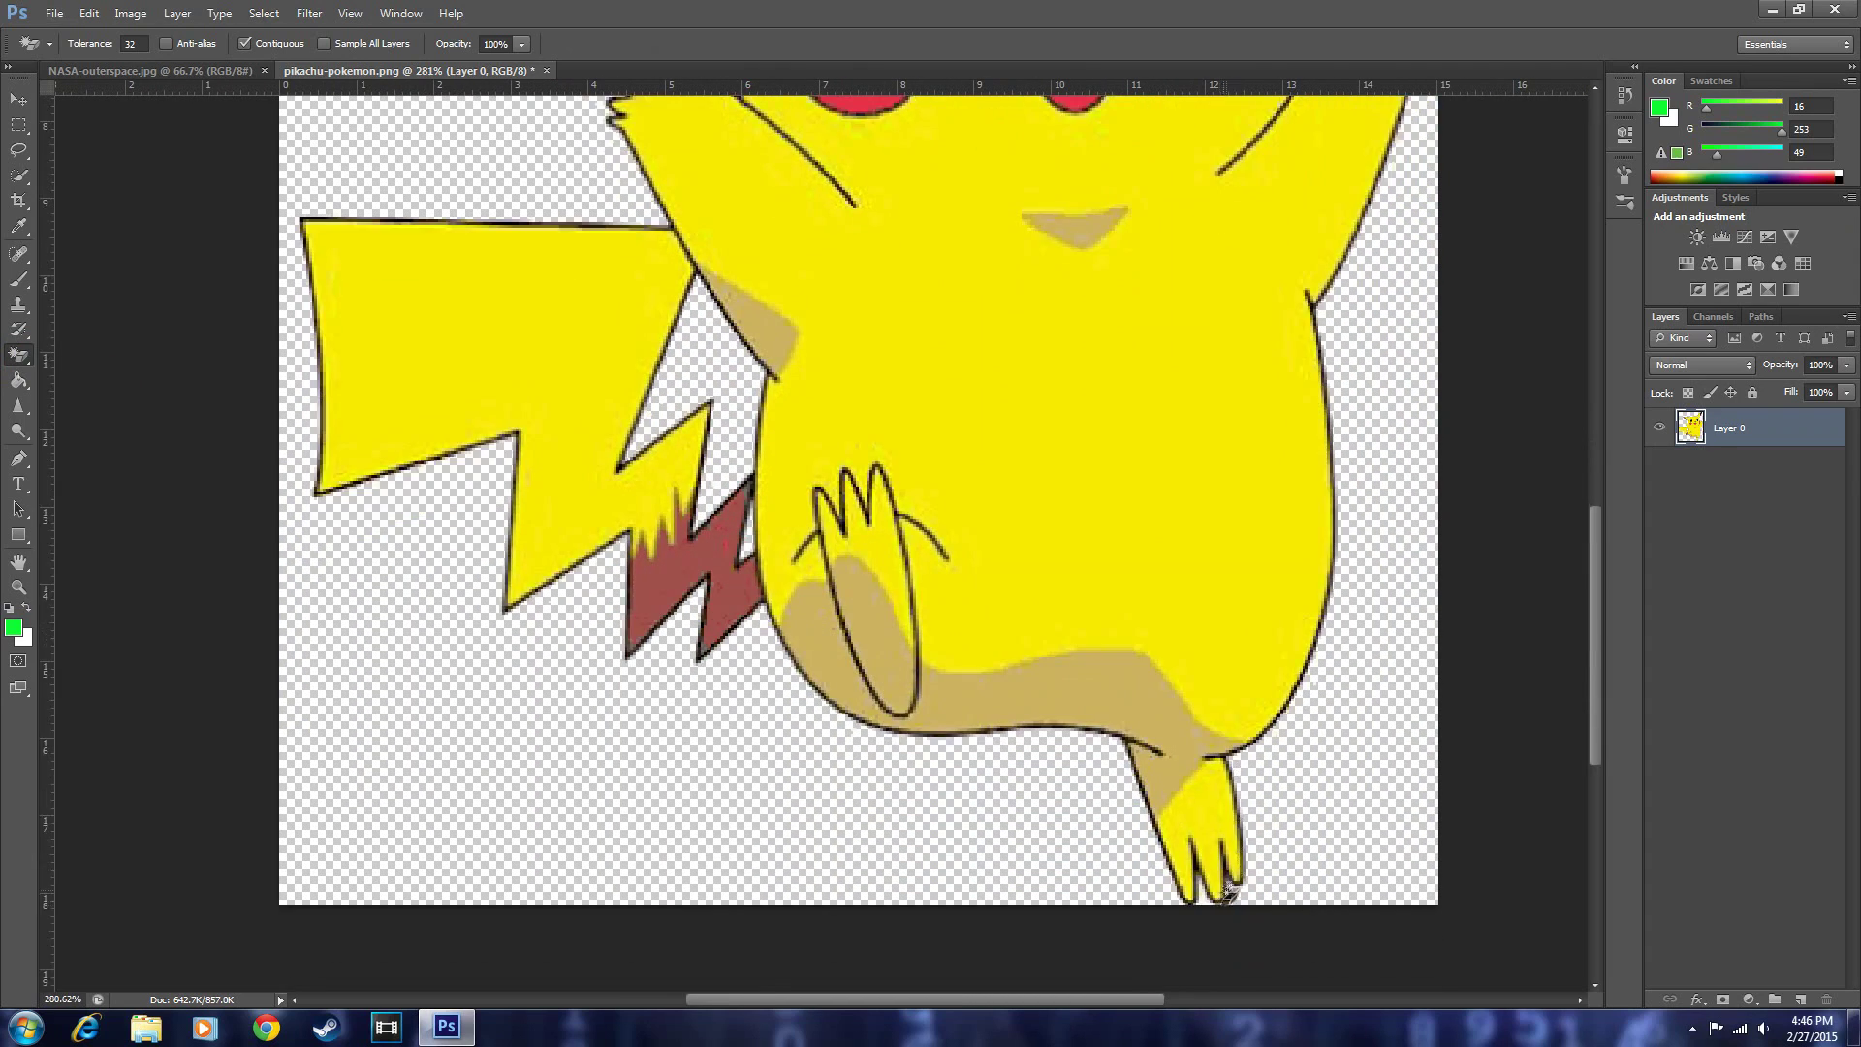
scroll(877, 585, "down", 3)
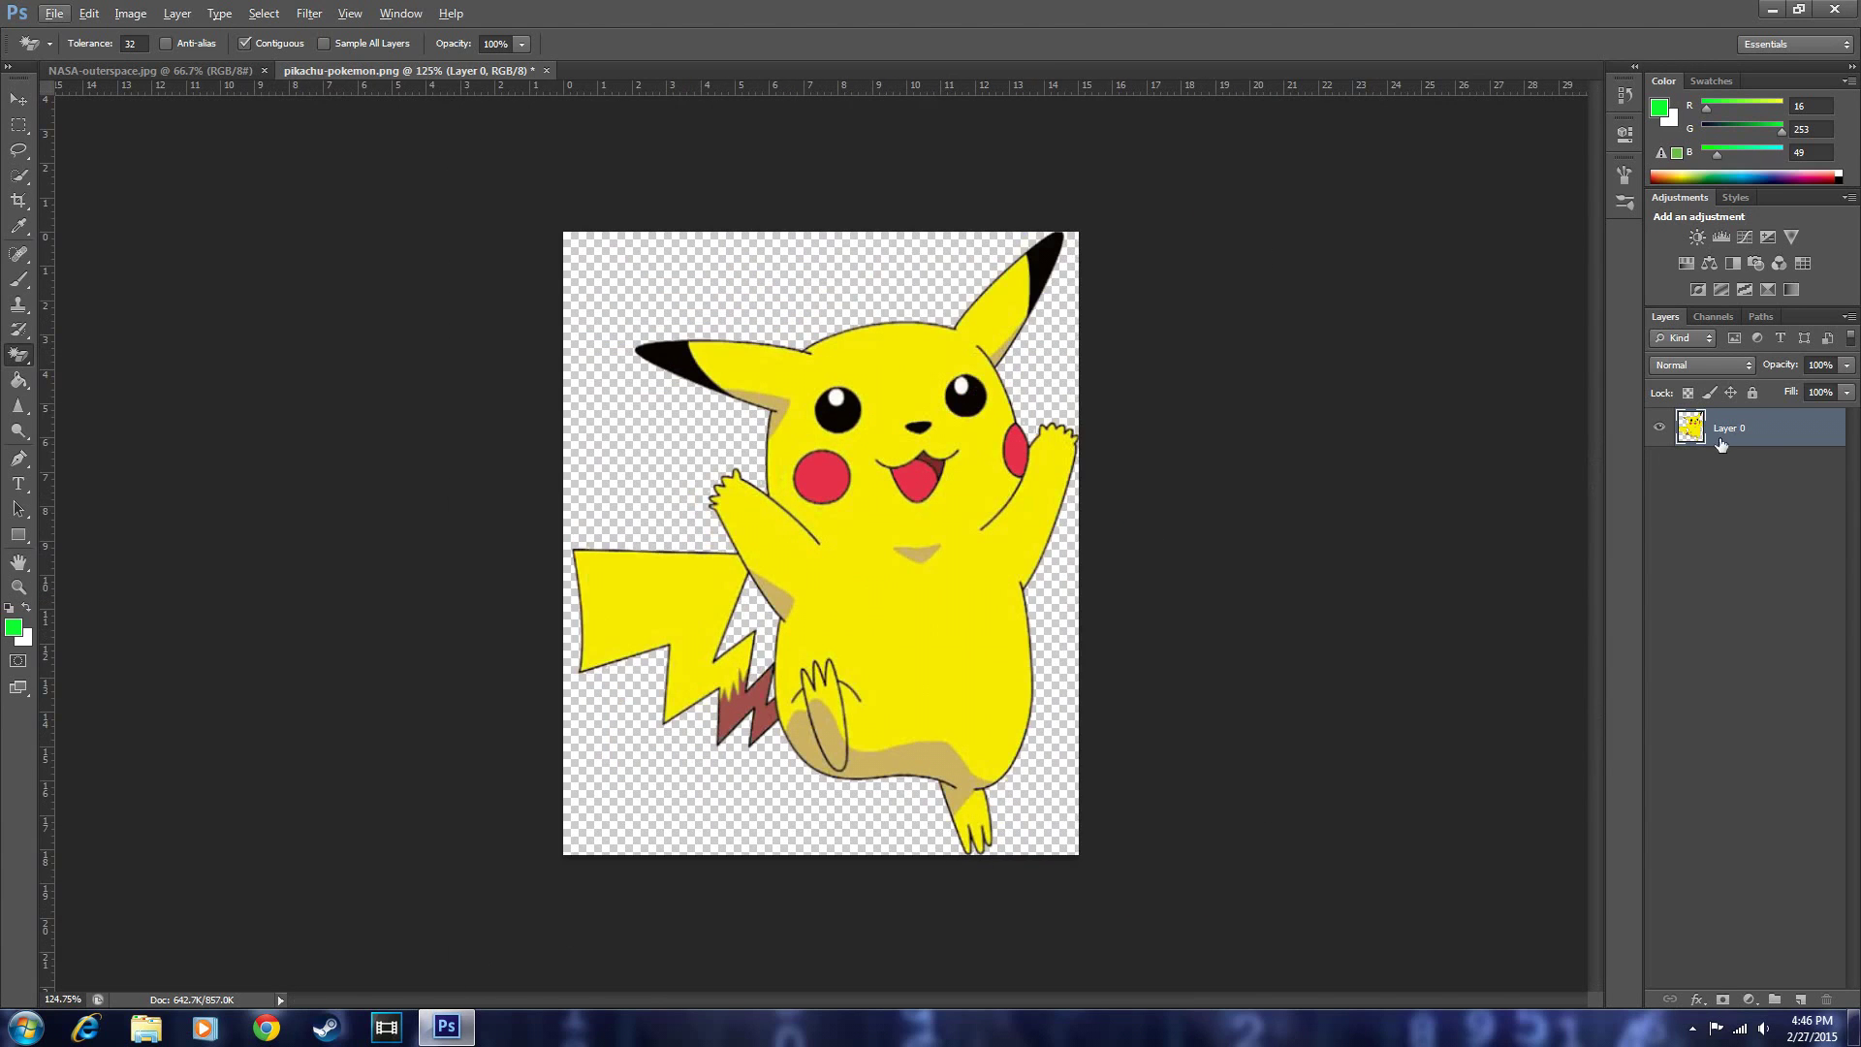
right_click(1721, 443)
Step: Duplicate the Pikachu layer into the NASA-outerspace.jpg document
left_click(1672, 399)
left_click(989, 393)
left_click(1099, 317)
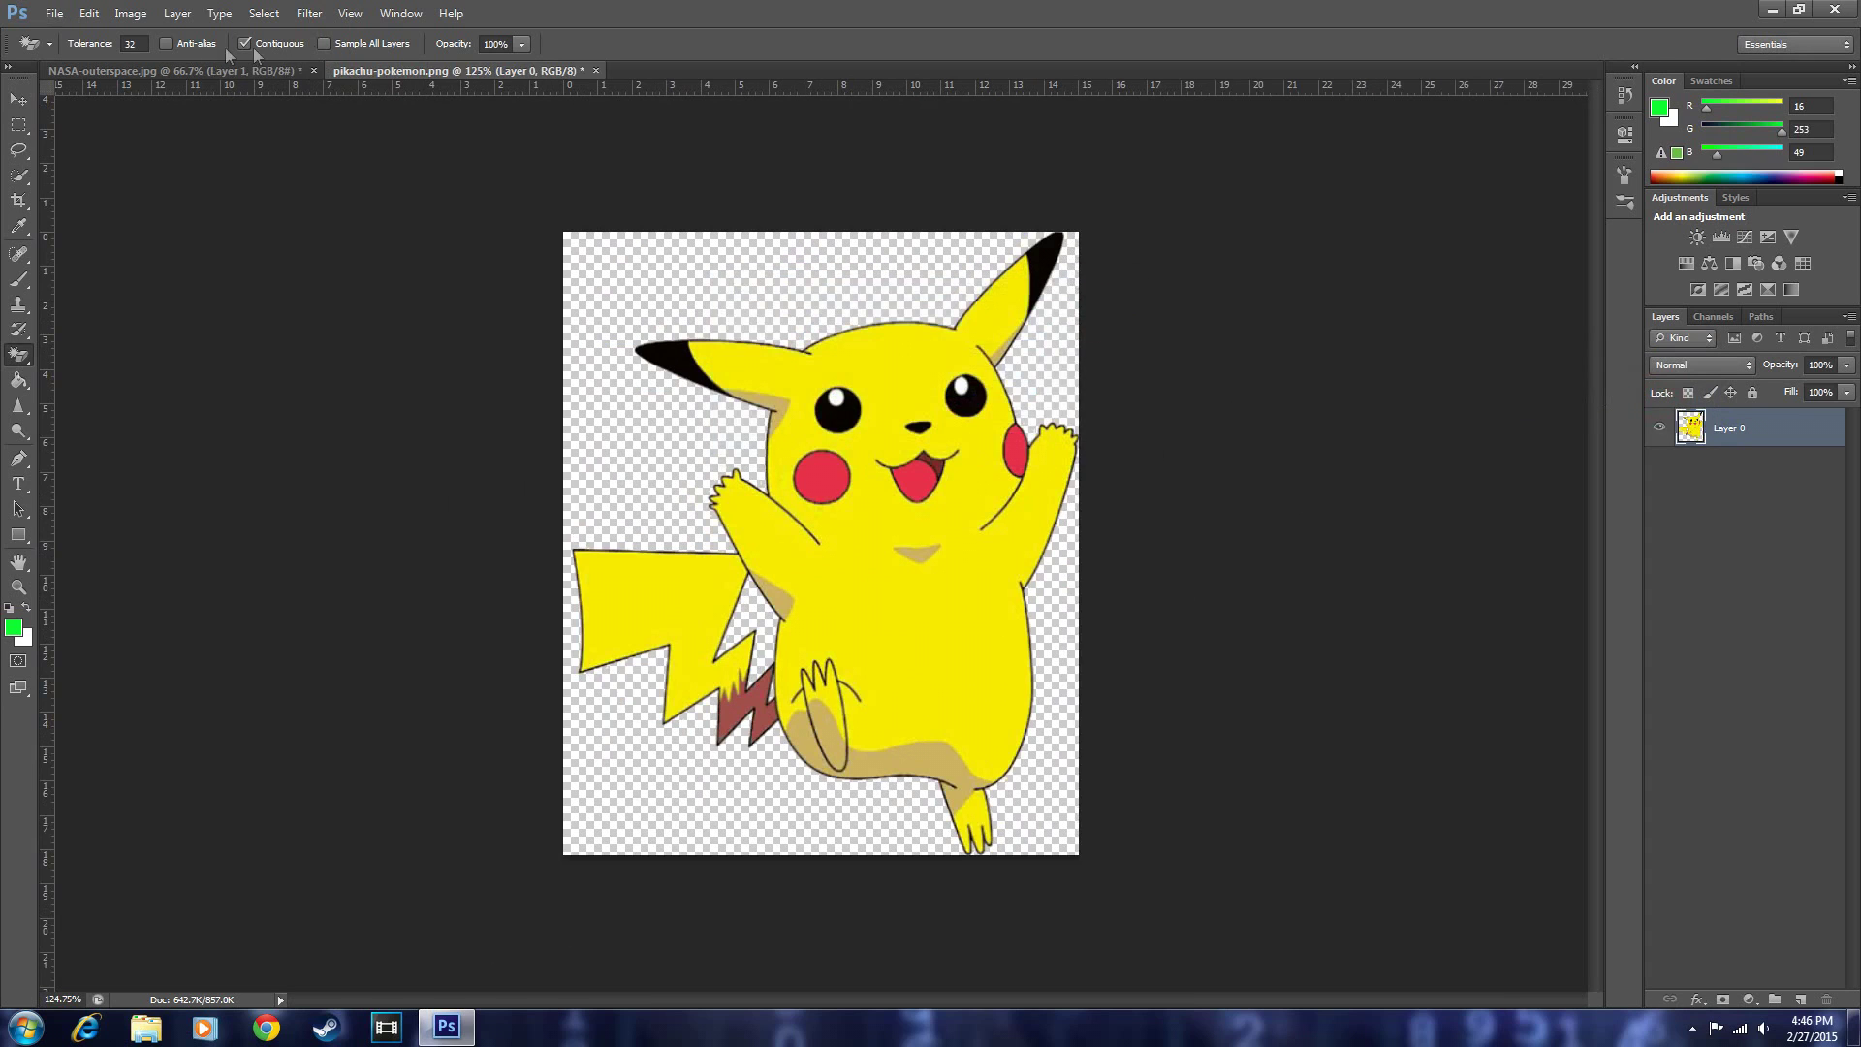
Step: Move Pikachu from the top-left to the centre of the nebula image
left_click(168, 70)
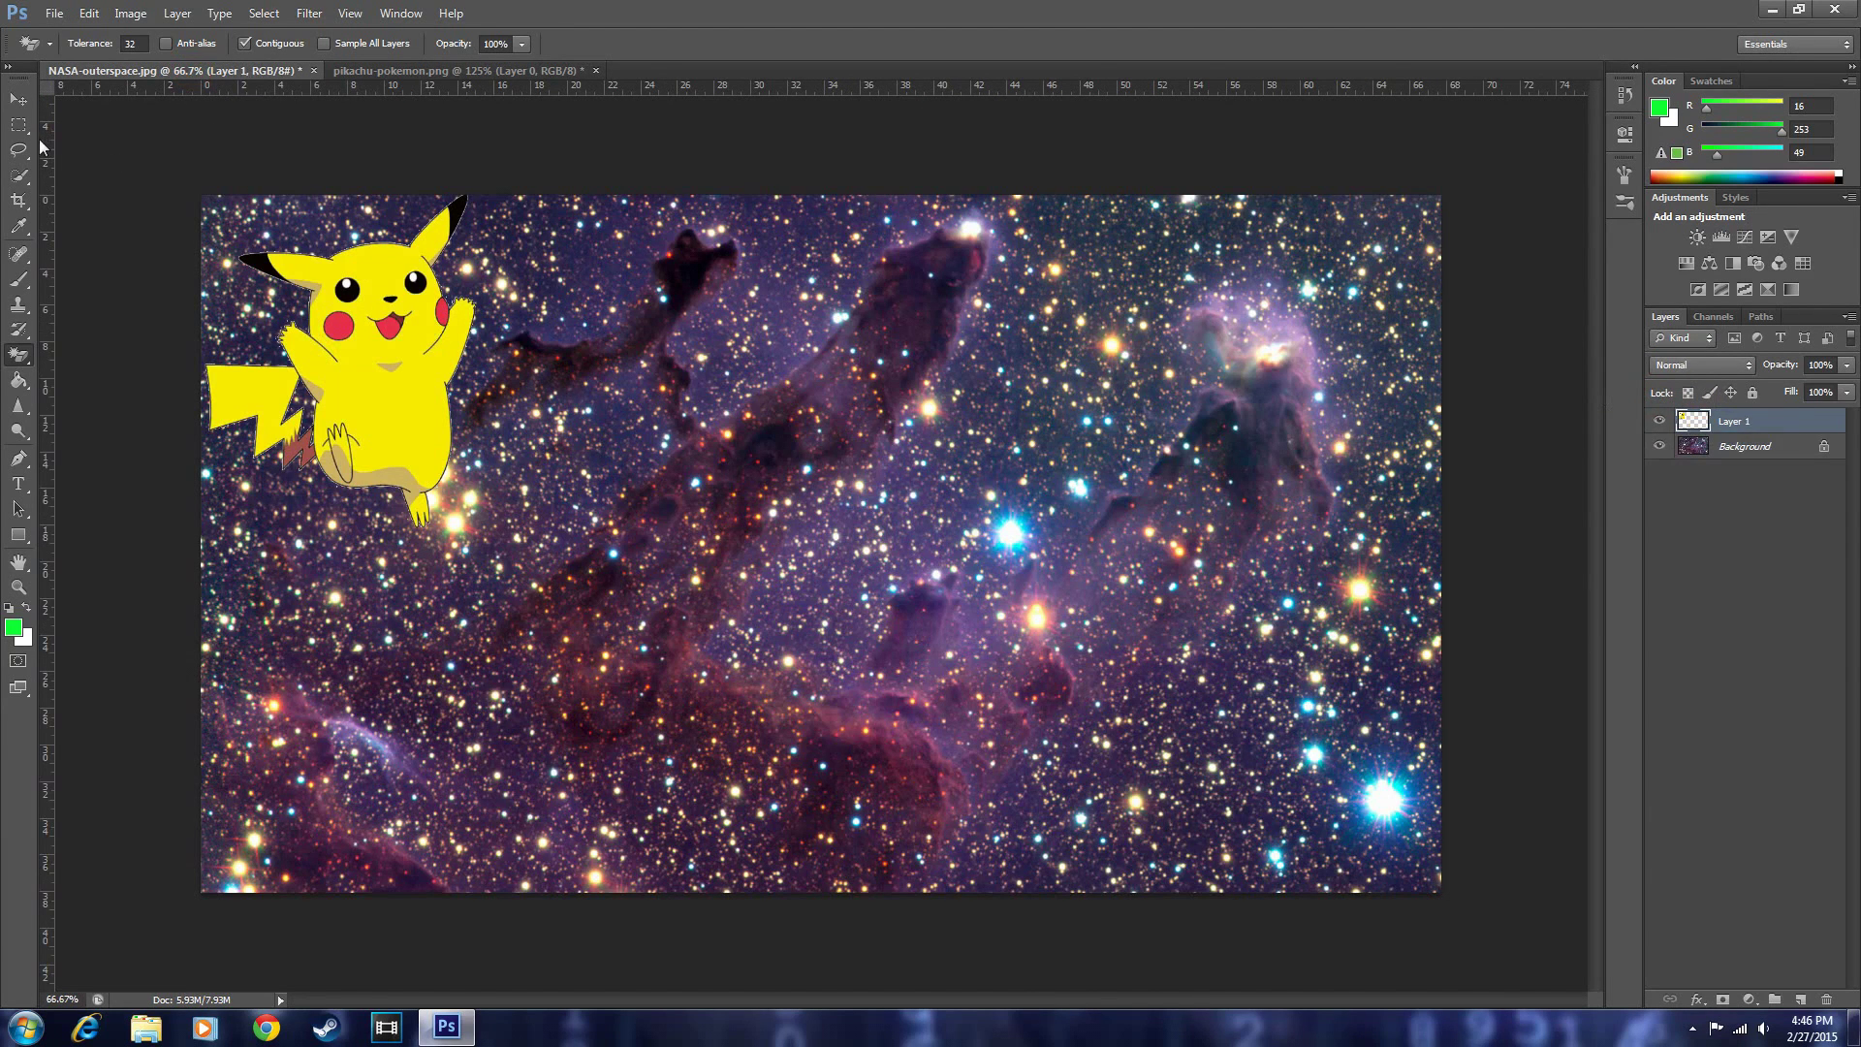
left_click(17, 98)
mouse_move(317, 317)
left_mouse_down()
mouse_move(842, 459)
mouse_move(800, 460)
left_mouse_up()
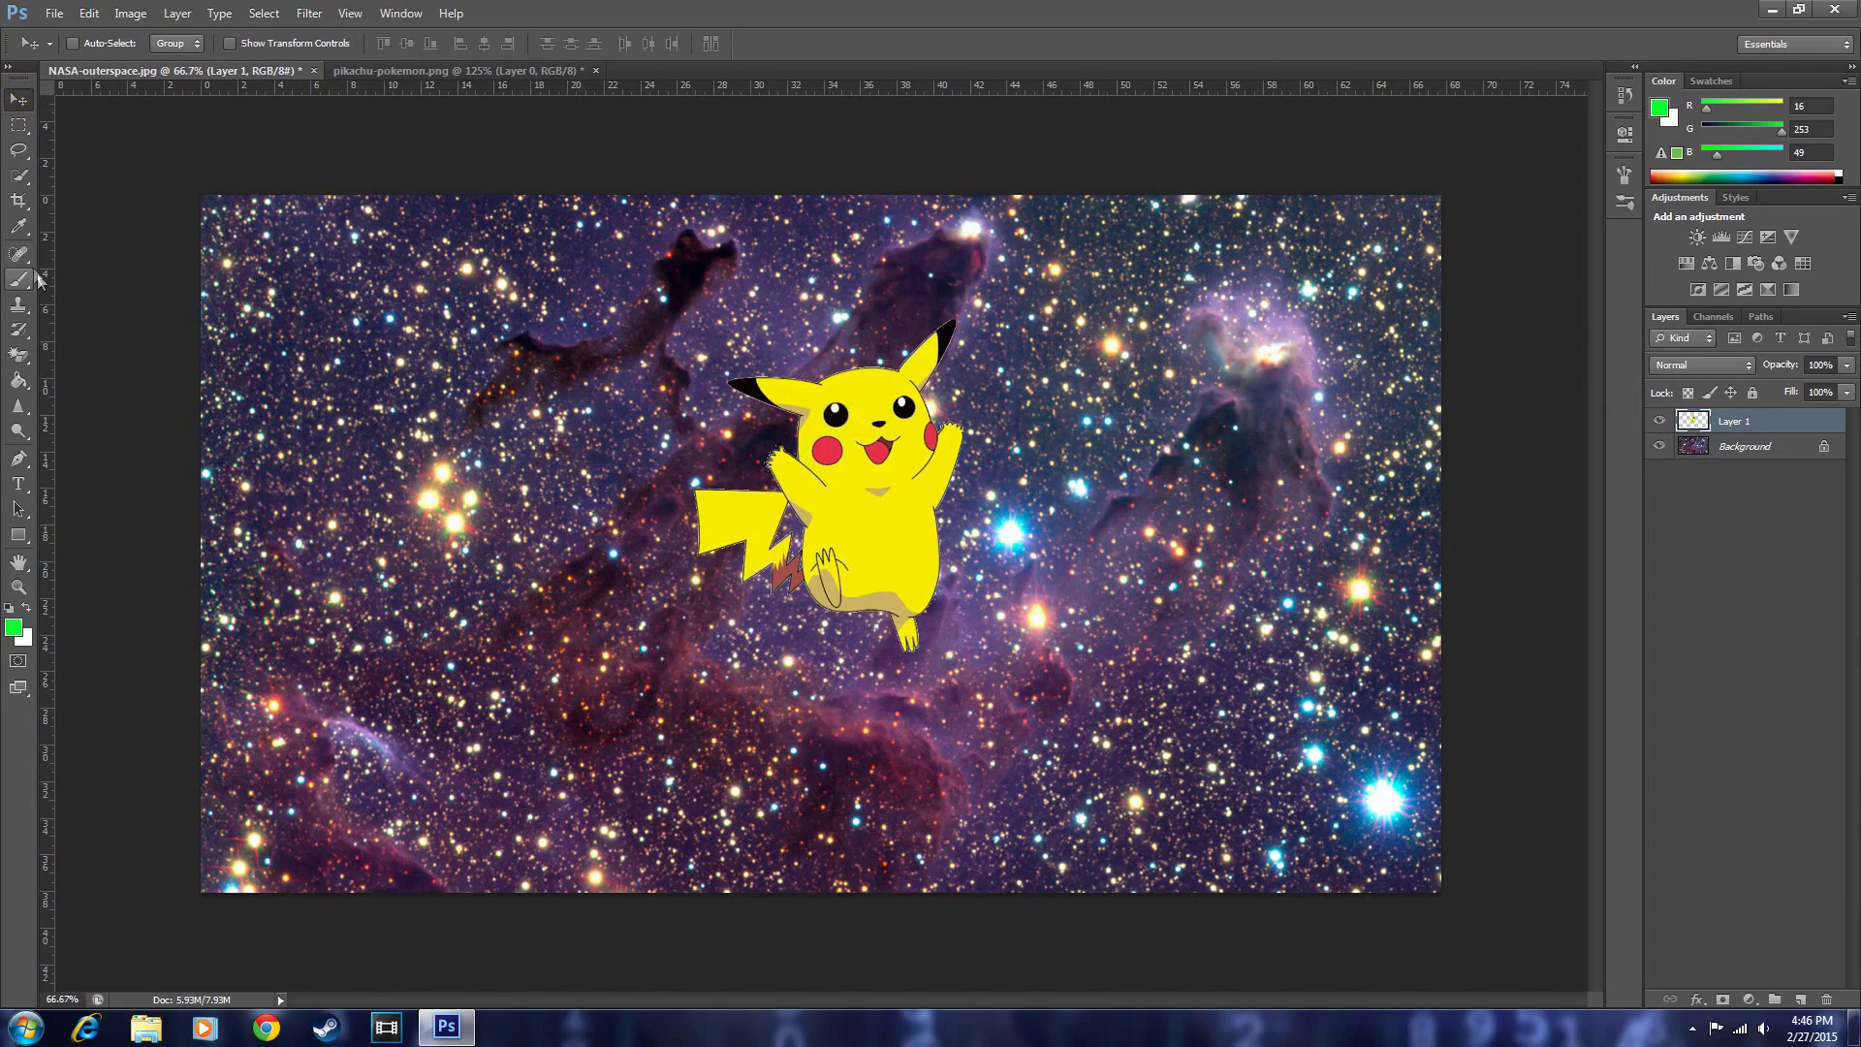
left_click(18, 126)
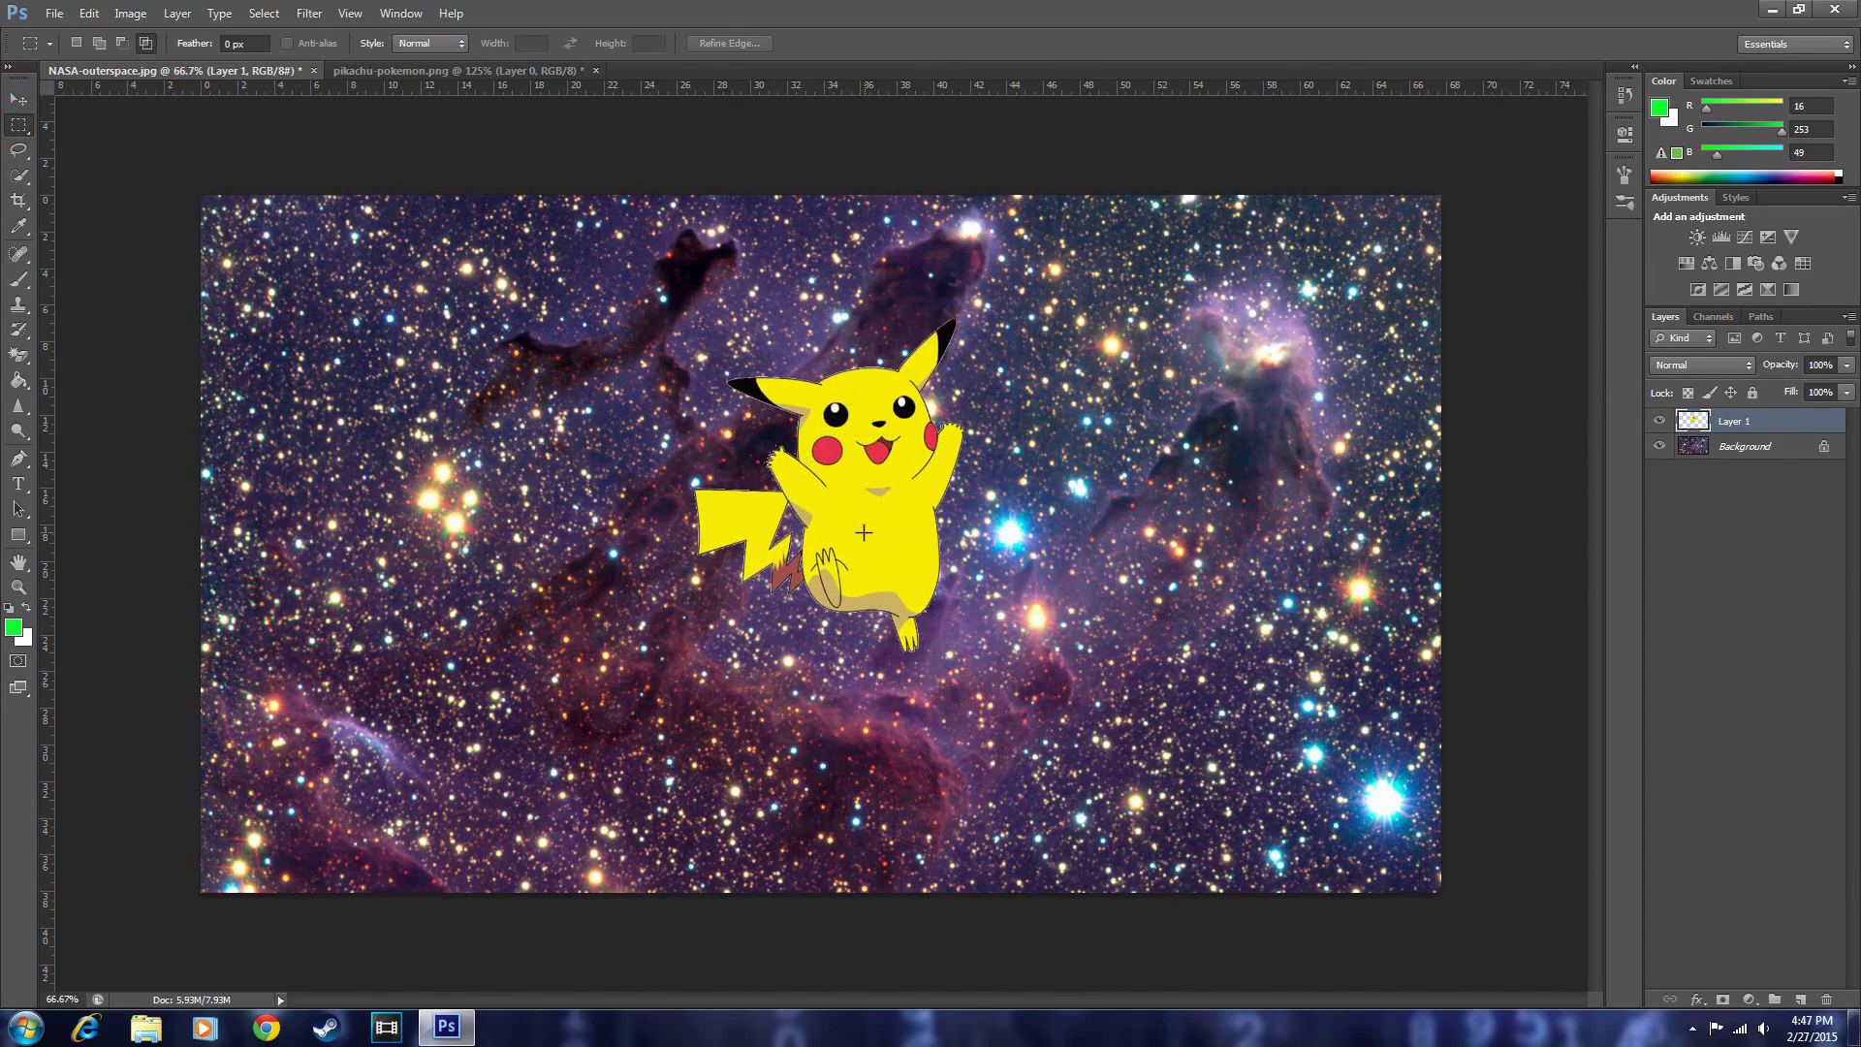
scroll(863, 532, "up", 1)
scroll(864, 533, "up", 2)
scroll(865, 532, "up", 2)
scroll(863, 533, "up", 2)
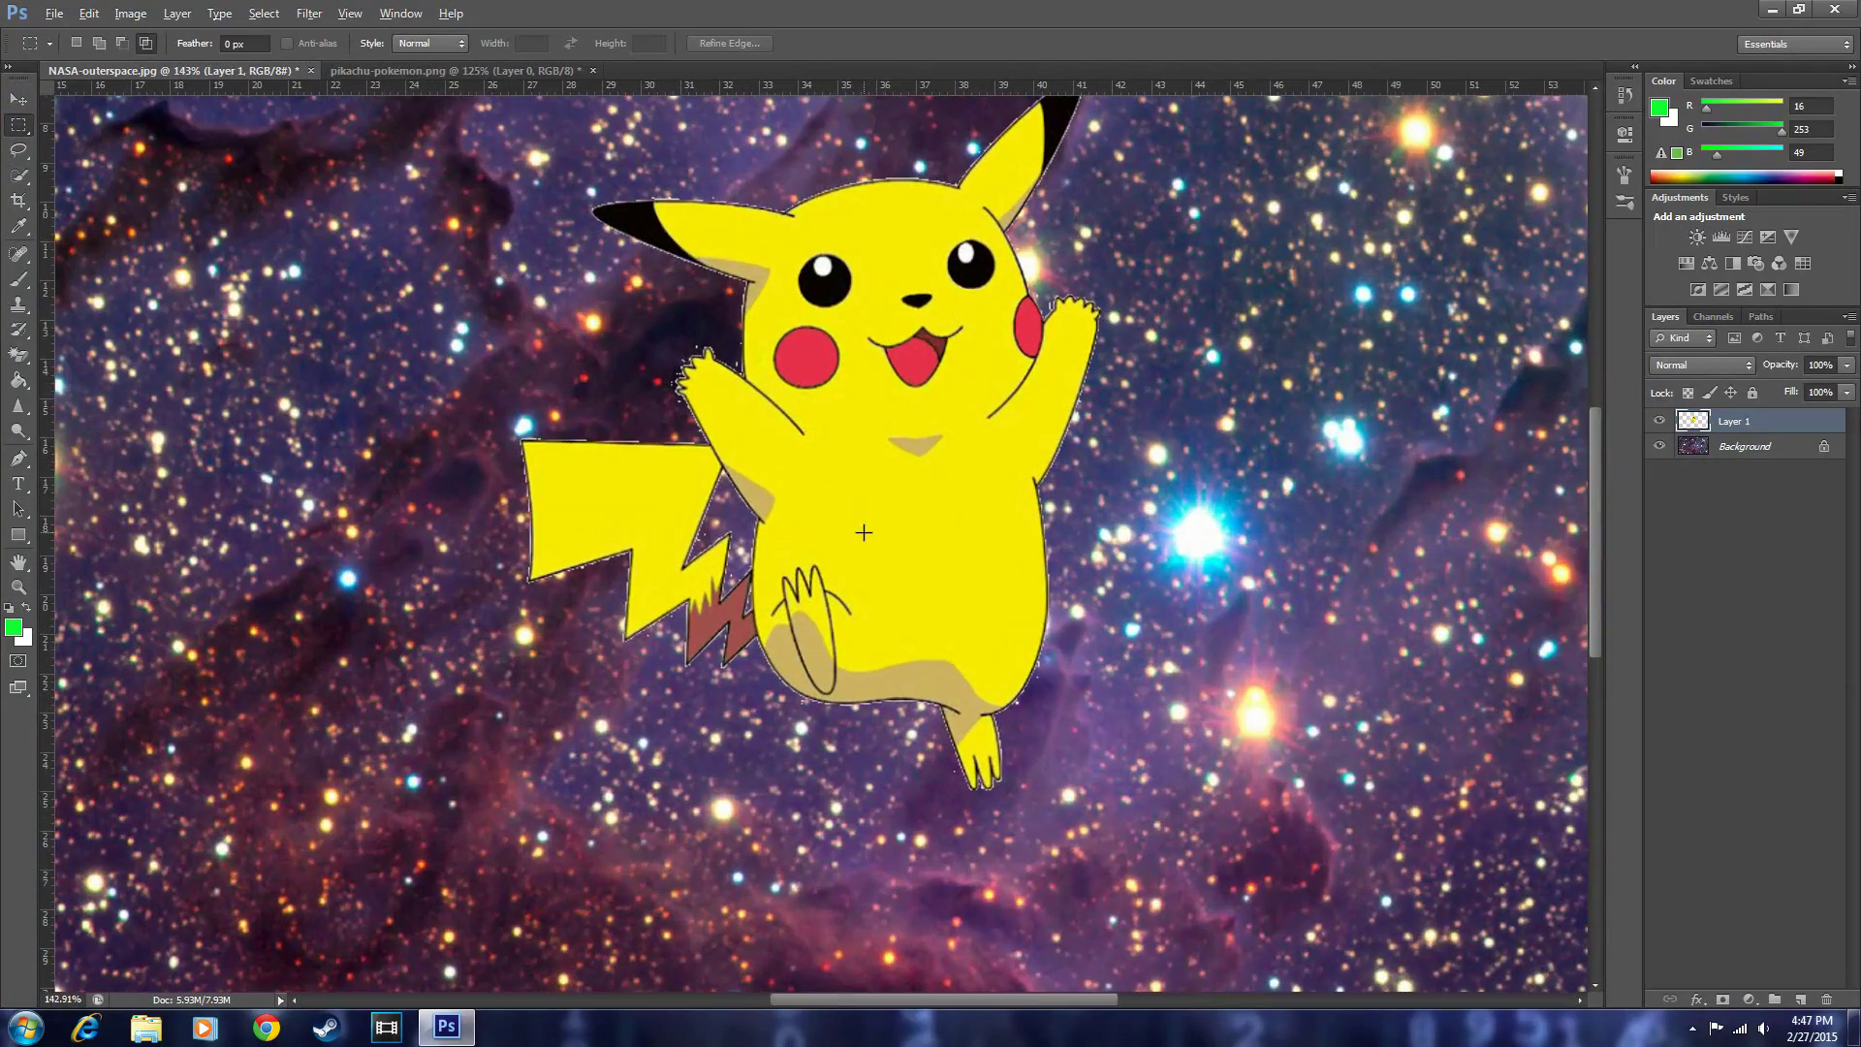
scroll(864, 532, "up", 1)
scroll(864, 532, "up", 1)
scroll(863, 533, "up", 1)
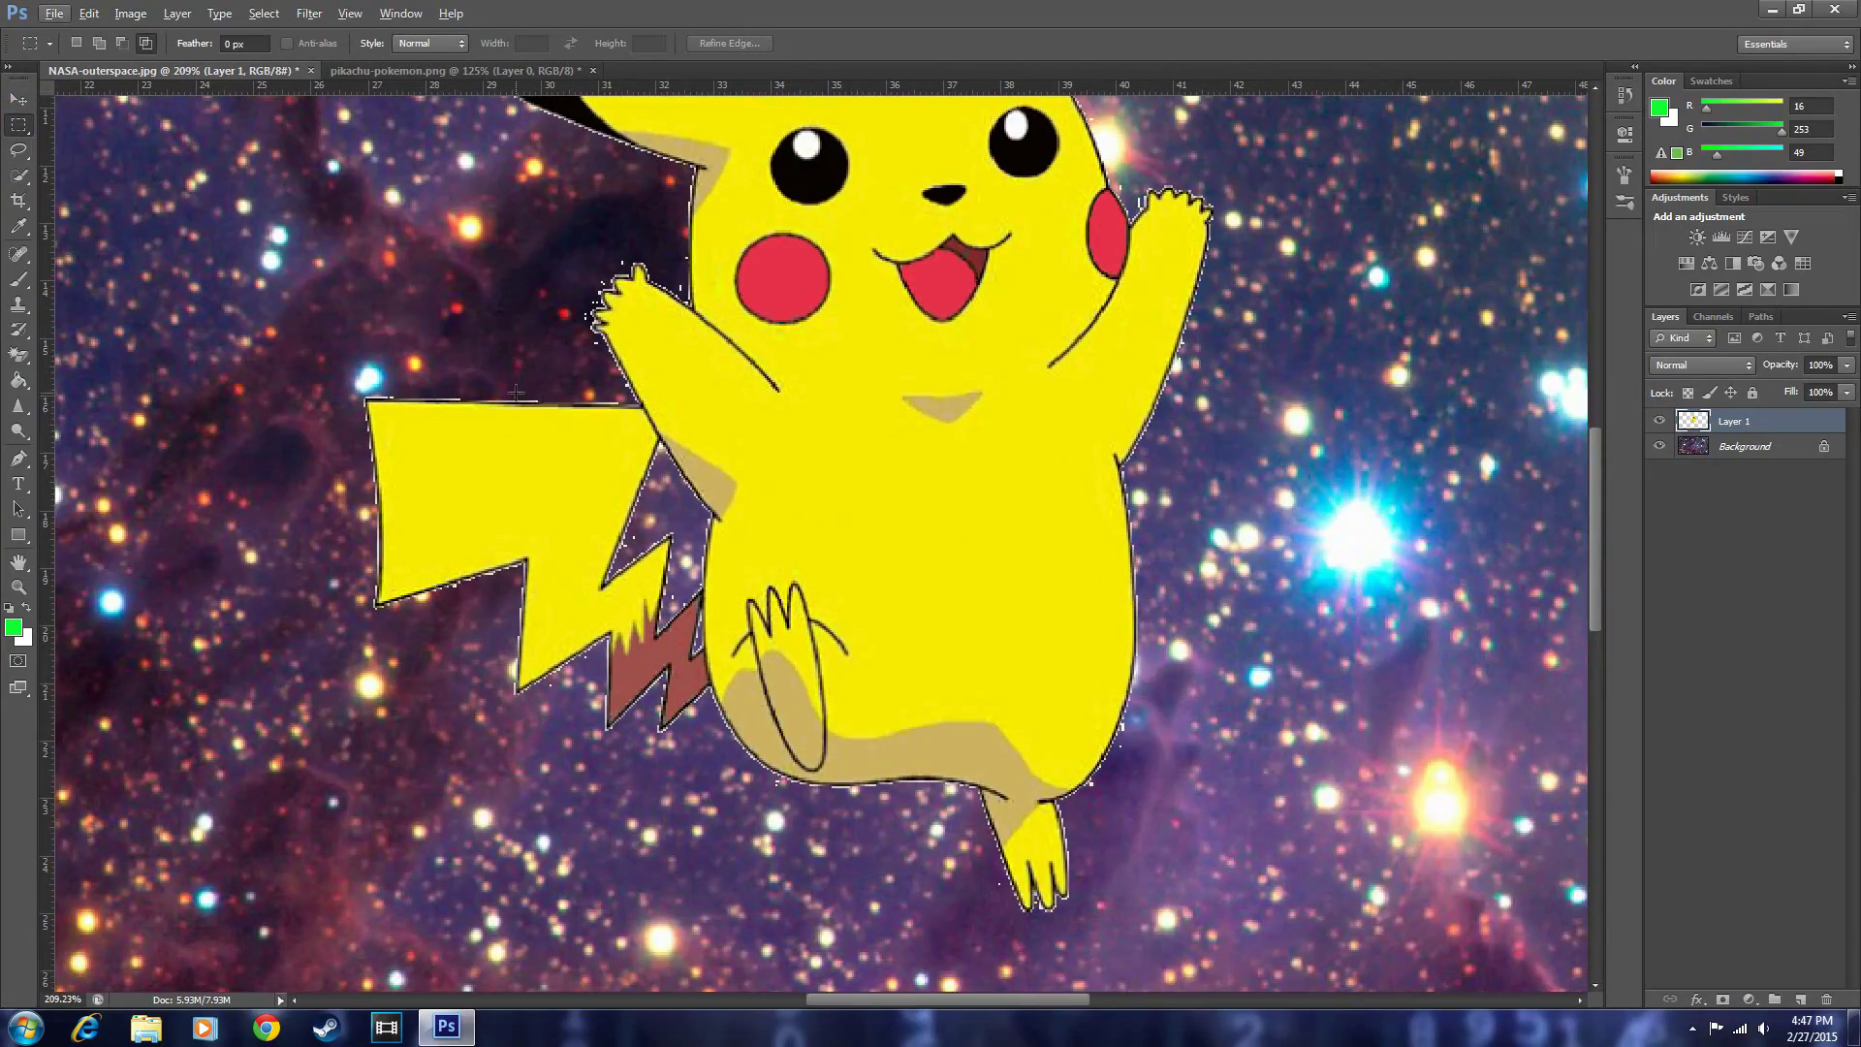
scroll(592, 359, "up", 2)
scroll(643, 332, "up", 2)
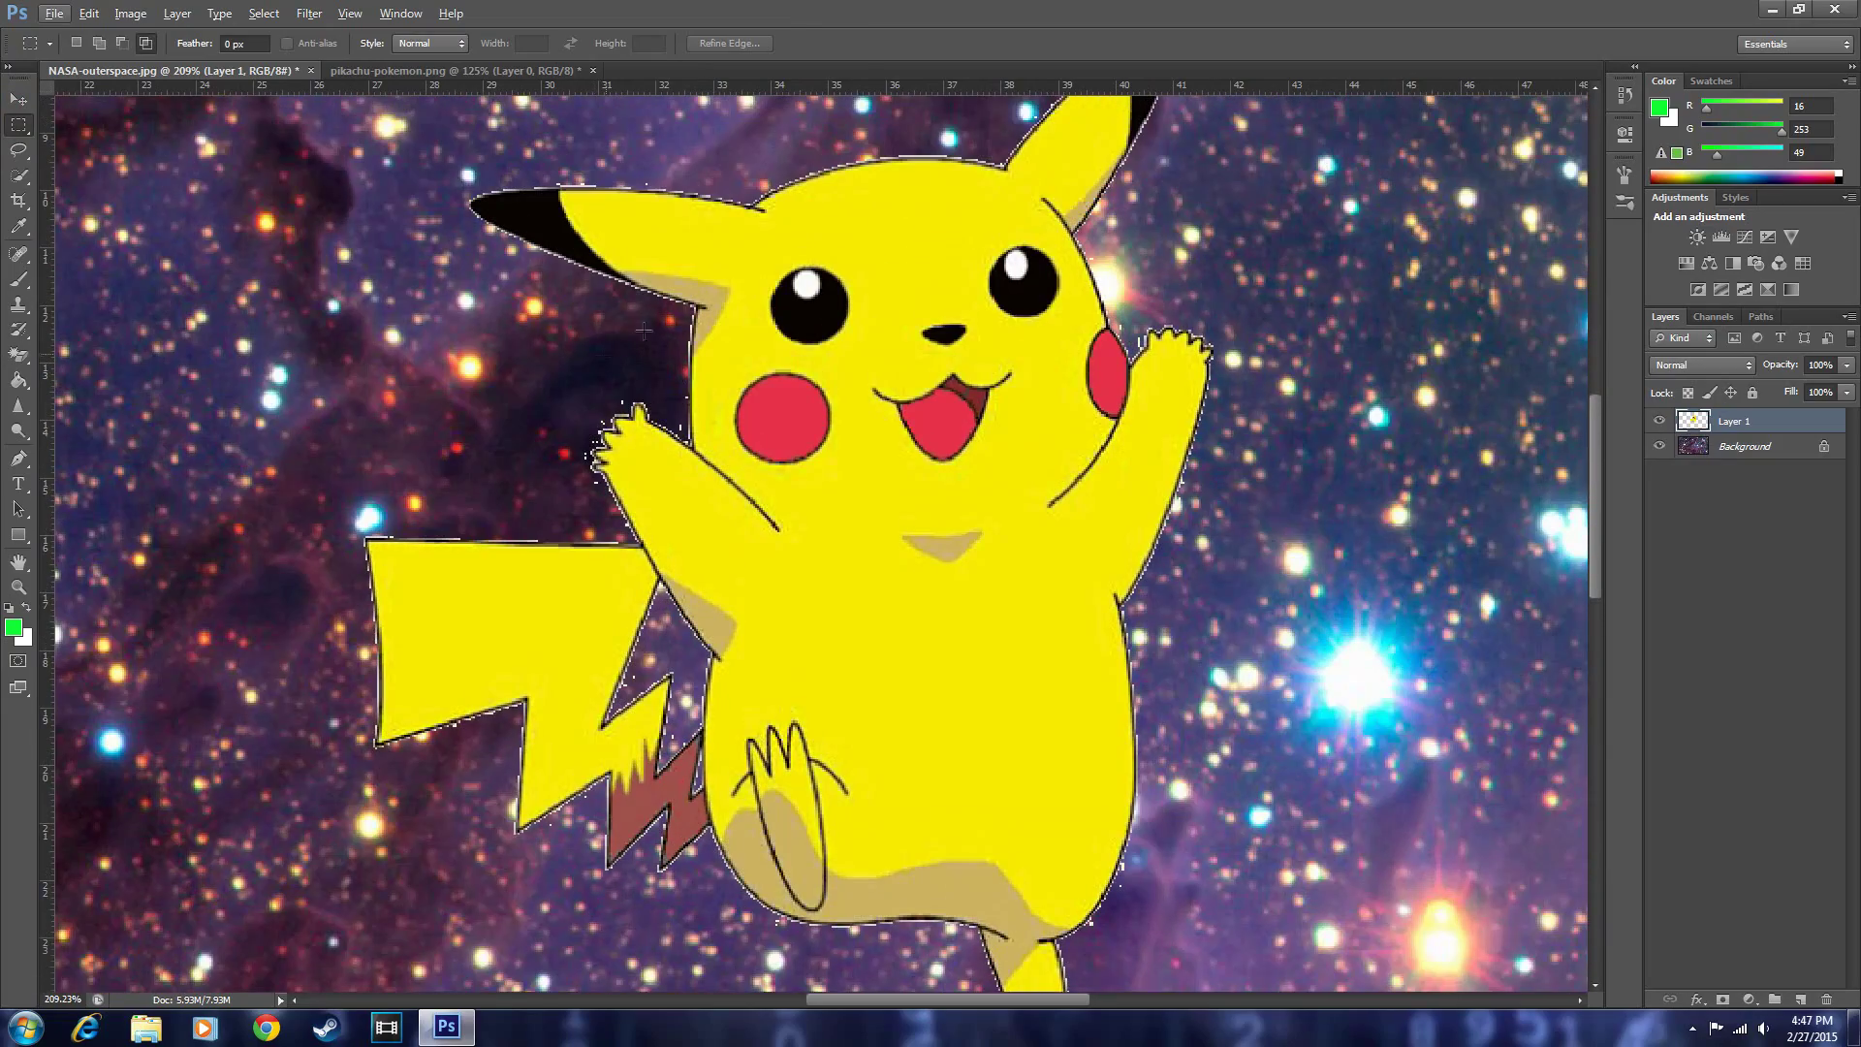
scroll(809, 322, "down", 2)
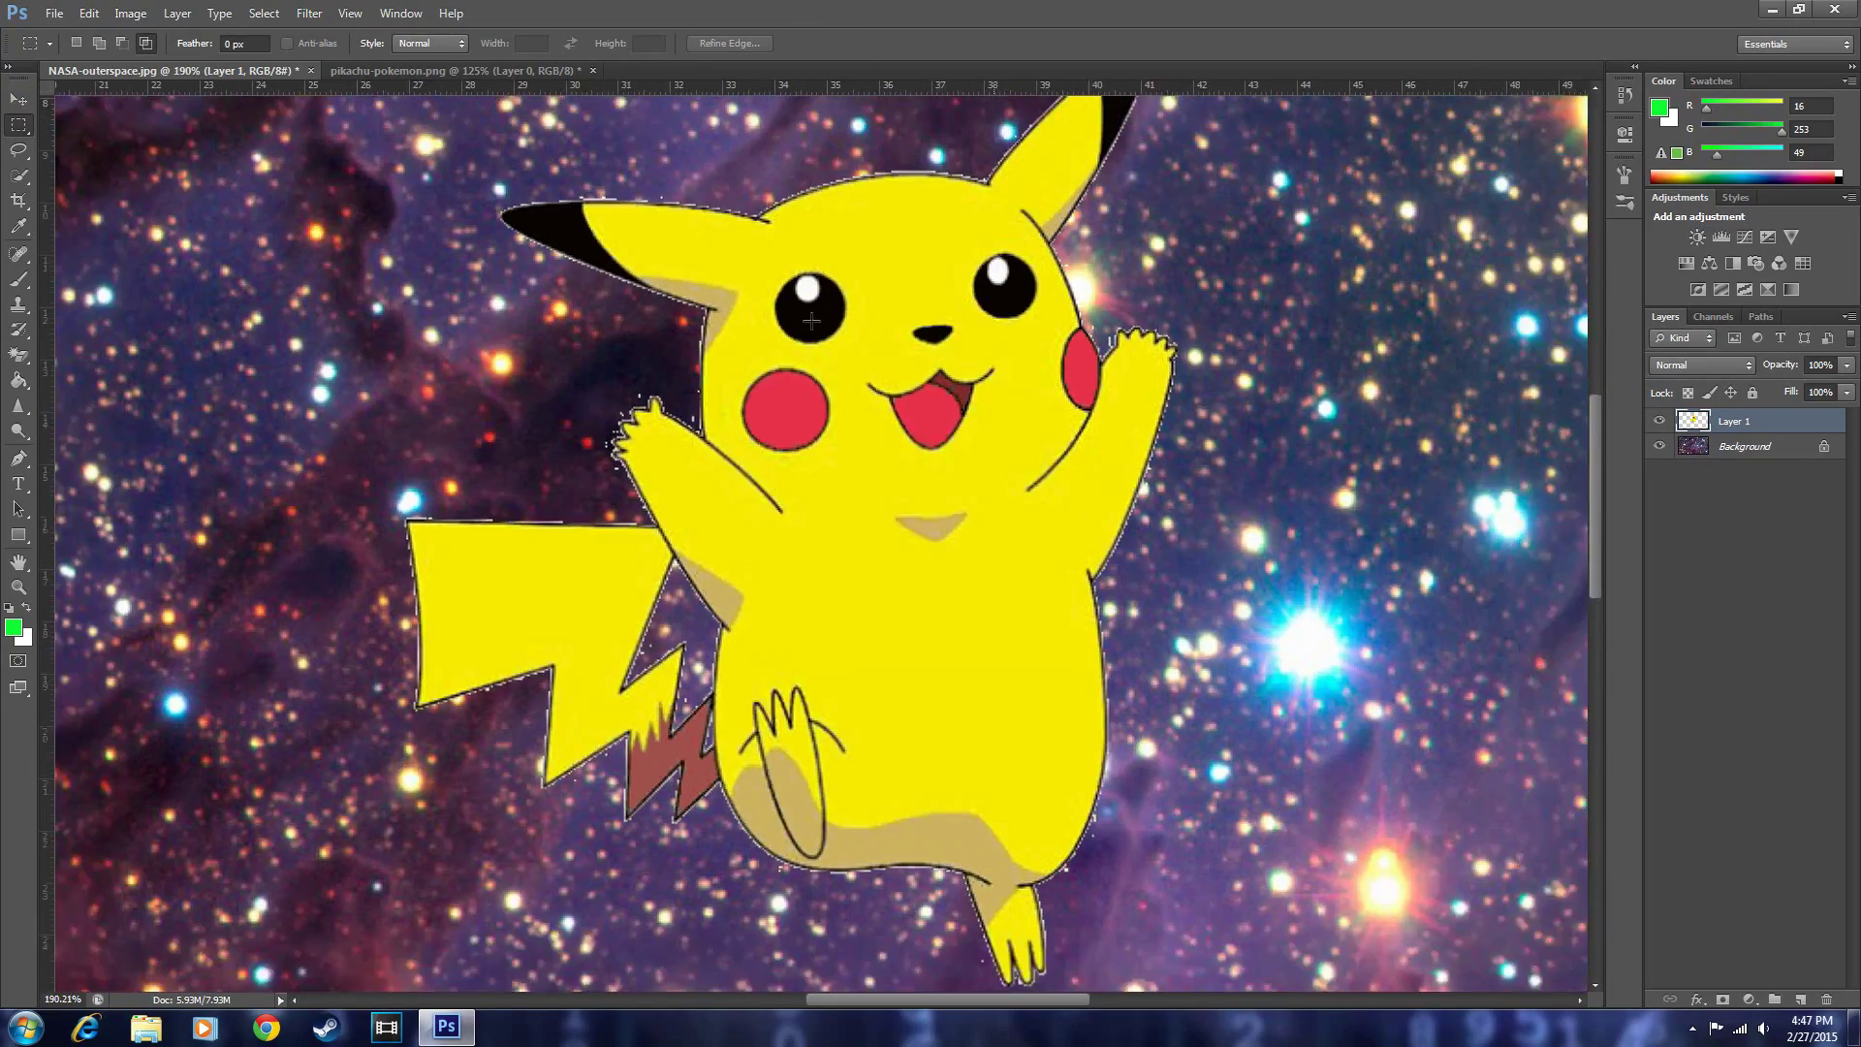
scroll(809, 321, "down", 2)
scroll(808, 320, "down", 1)
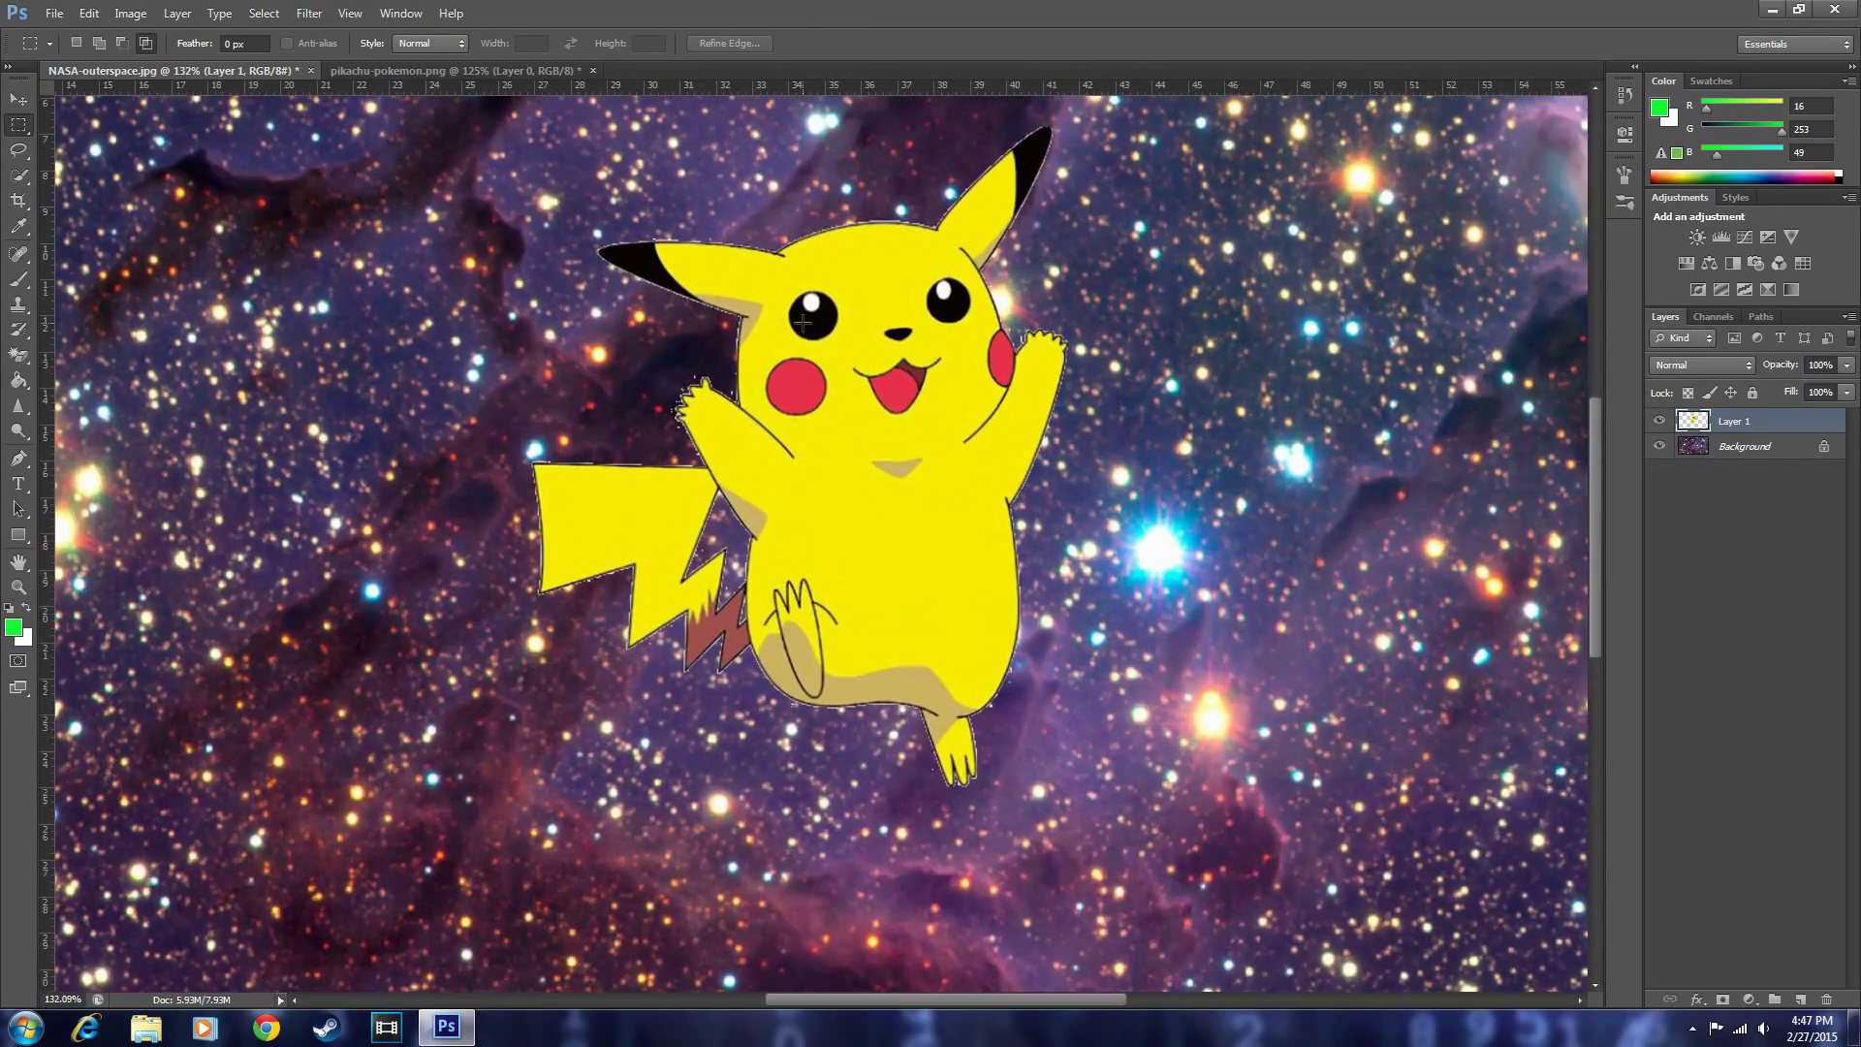
scroll(808, 321, "down", 1)
scroll(807, 320, "down", 1)
scroll(802, 328, "down", 1)
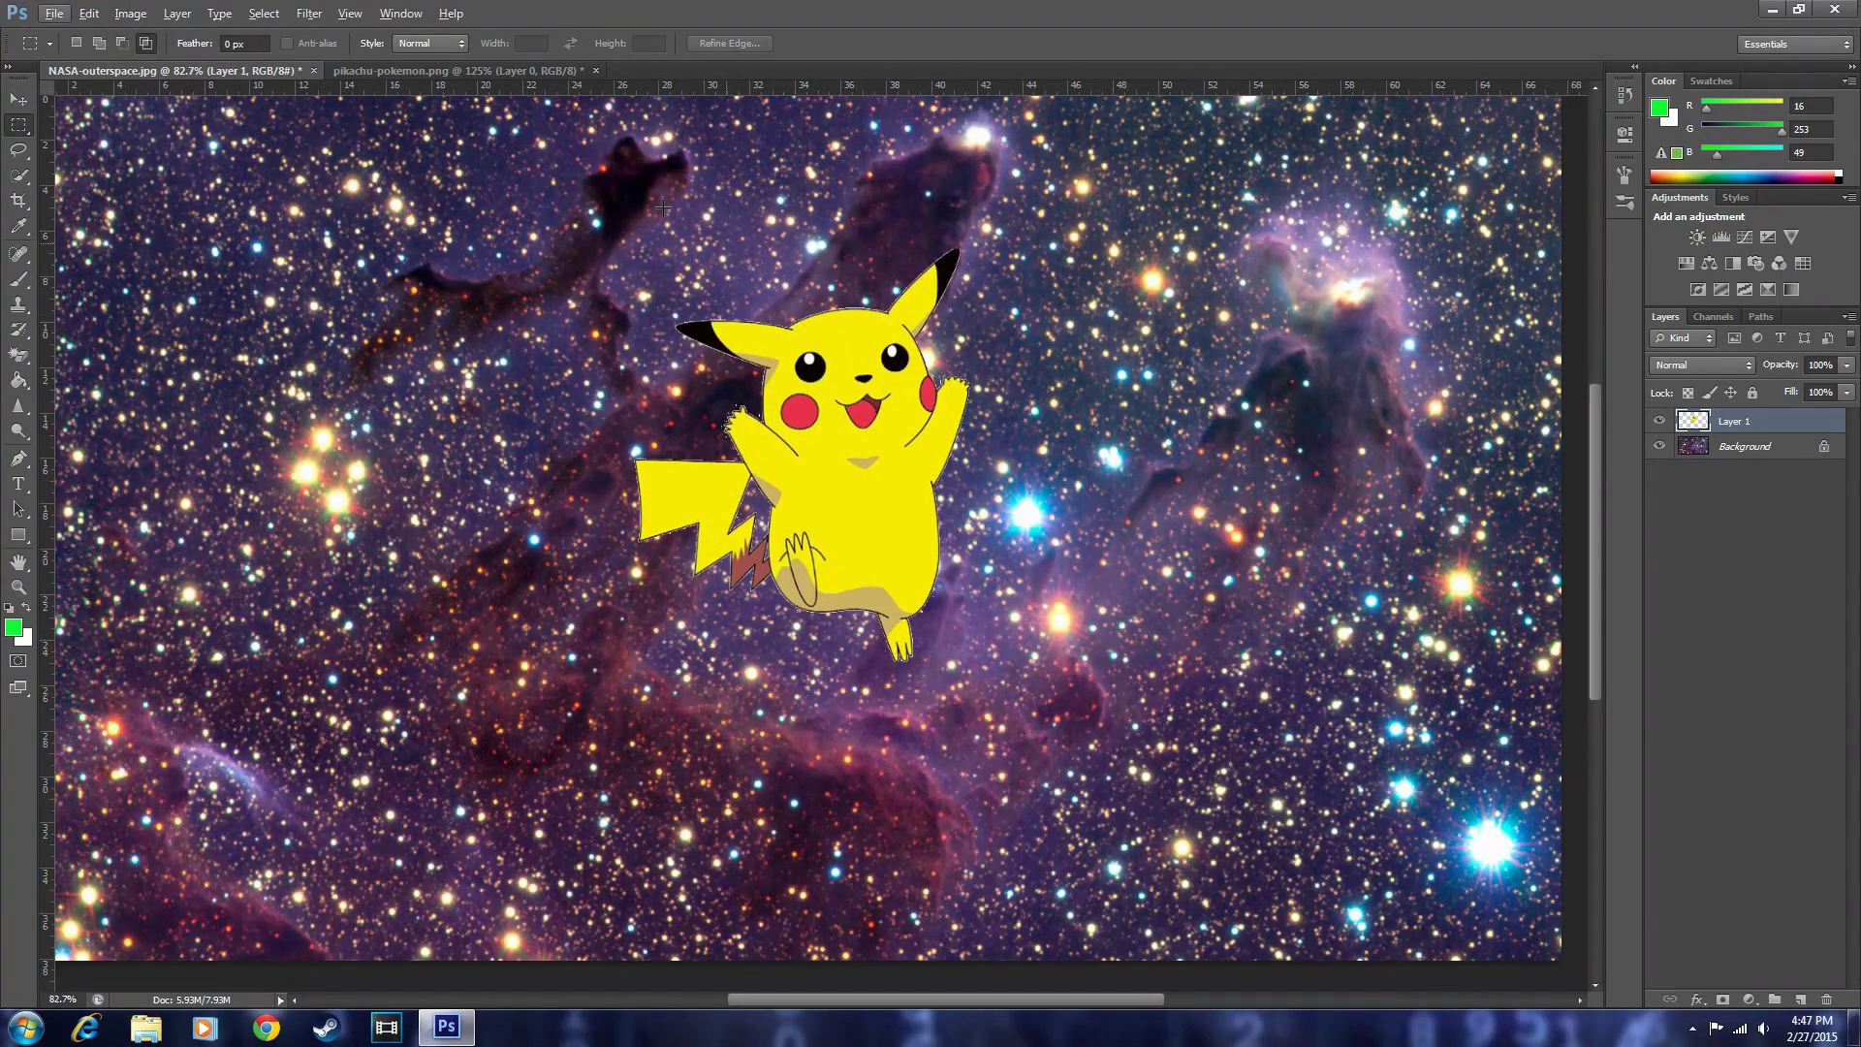
Step: Load Pikachu's outline from the Layer 1 thumbnail and choose Select > Modify > Contract
left_click(1695, 423, "ctrl")
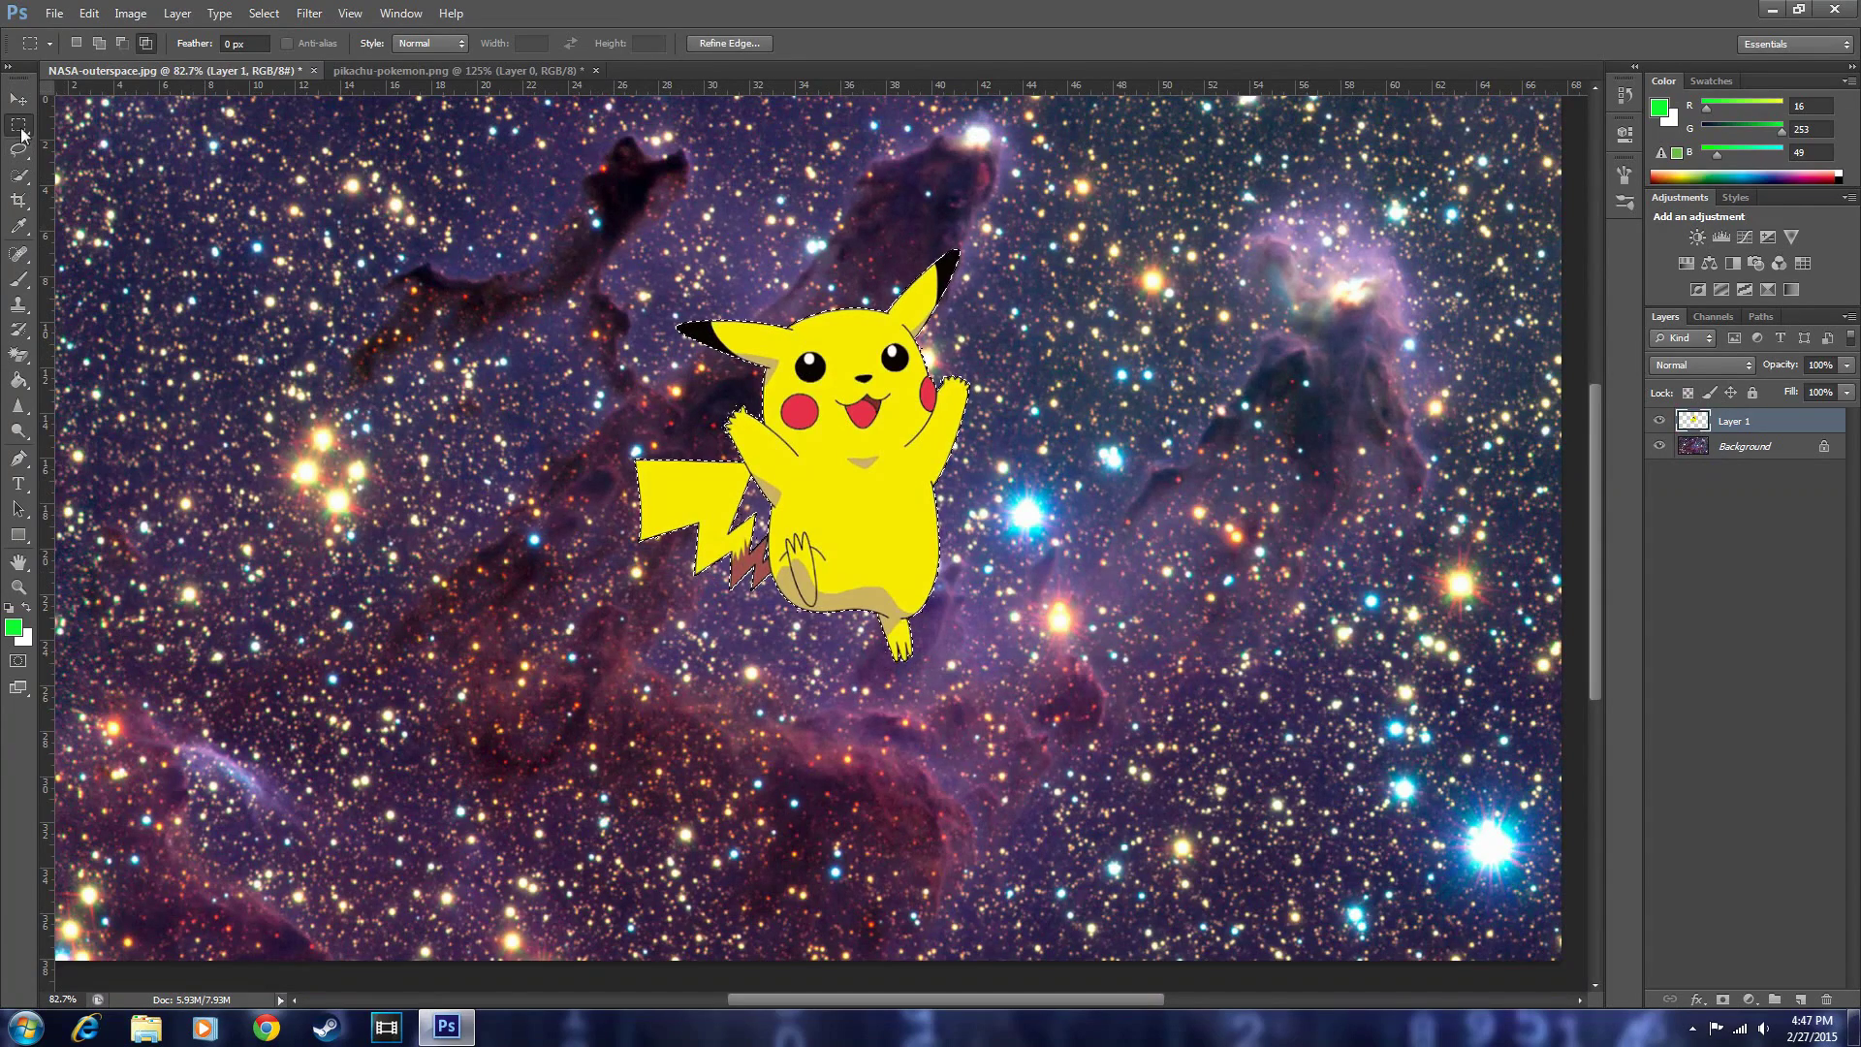
left_click(264, 15)
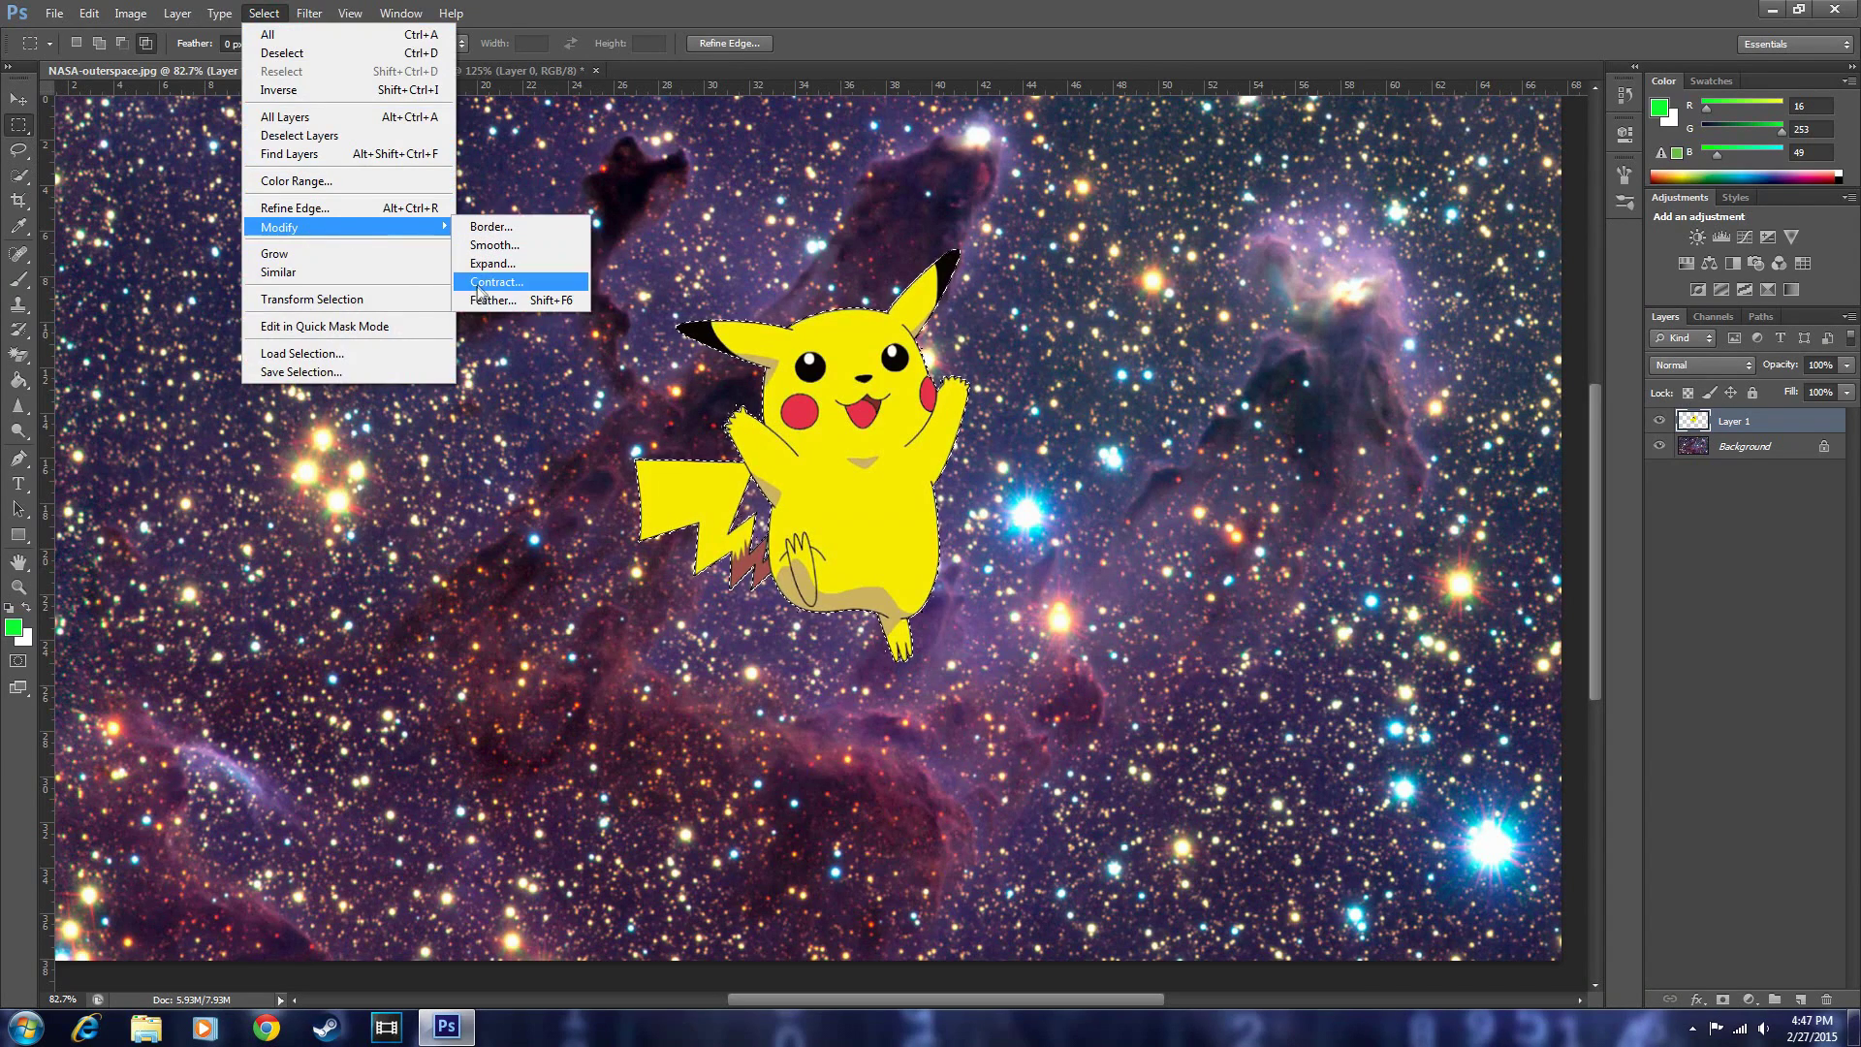
mouse_move(281, 227)
left_click(517, 284)
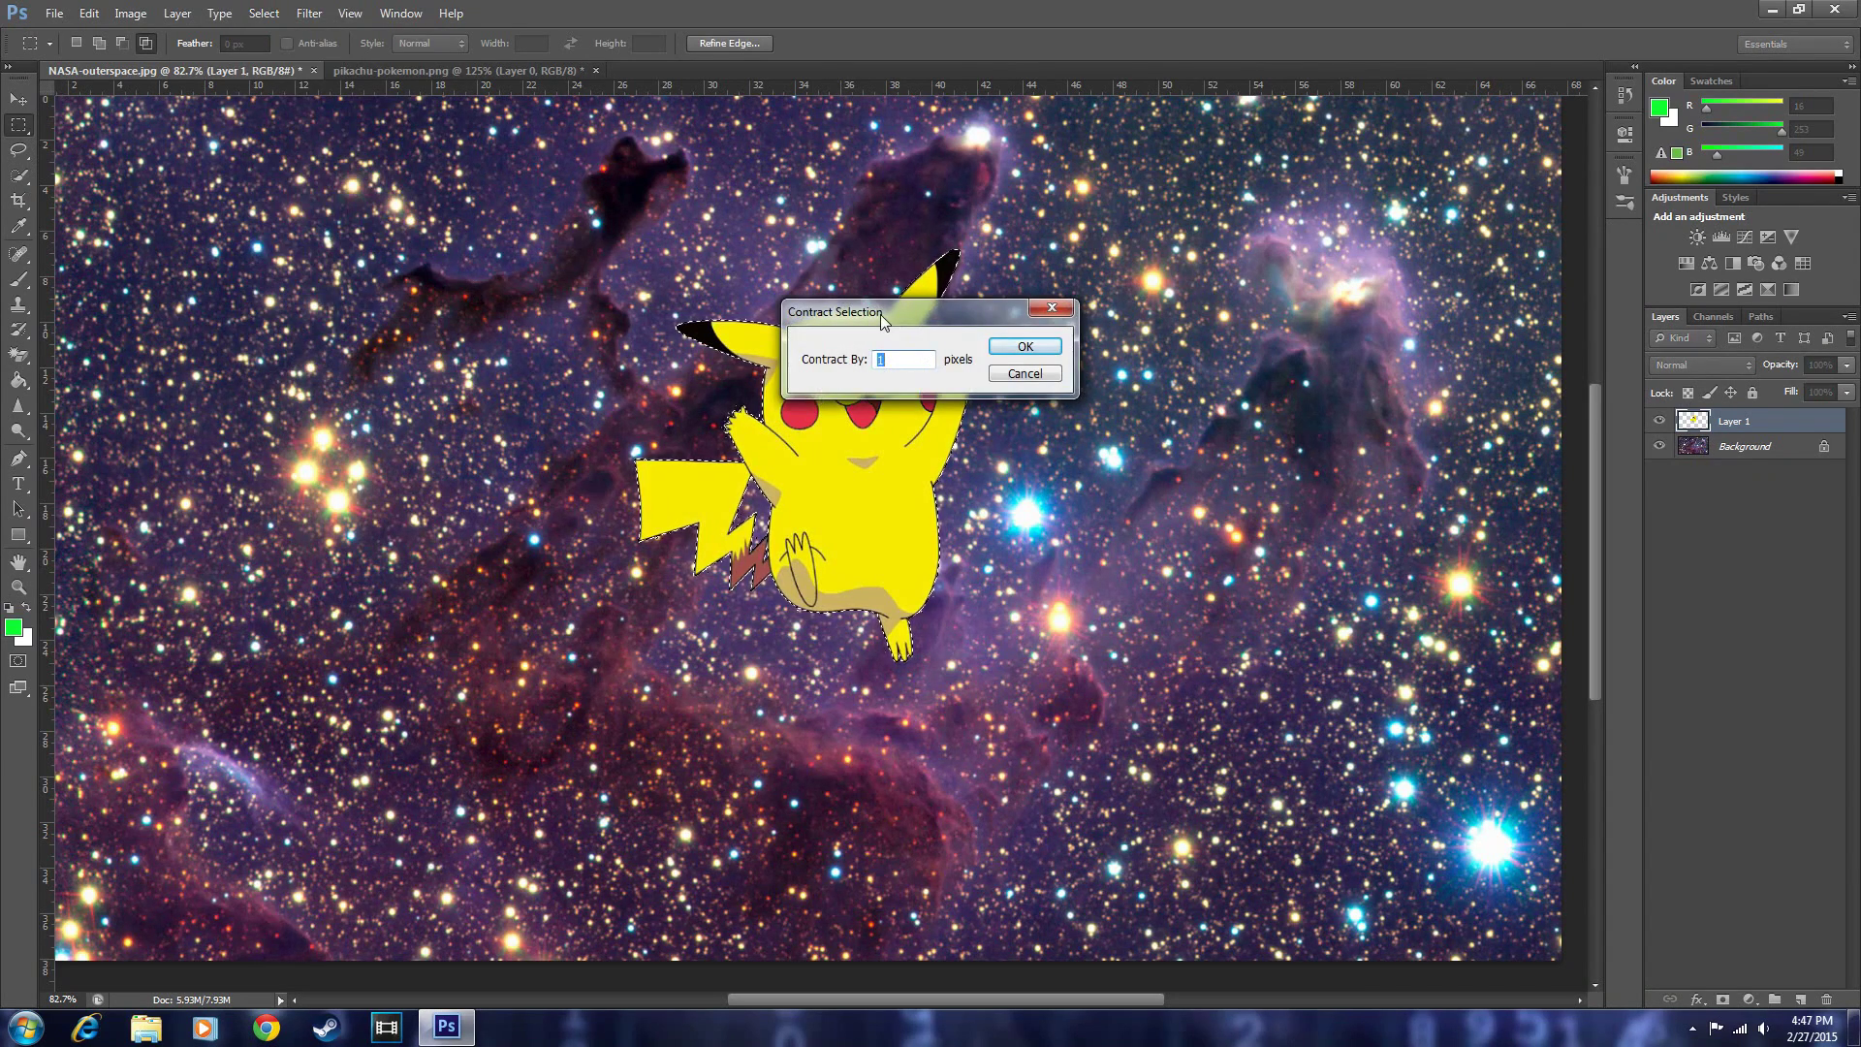
Step: Apply the Contract amount to pull the Pikachu selection just inside its edge
left_click_drag(879, 315, 1062, 333)
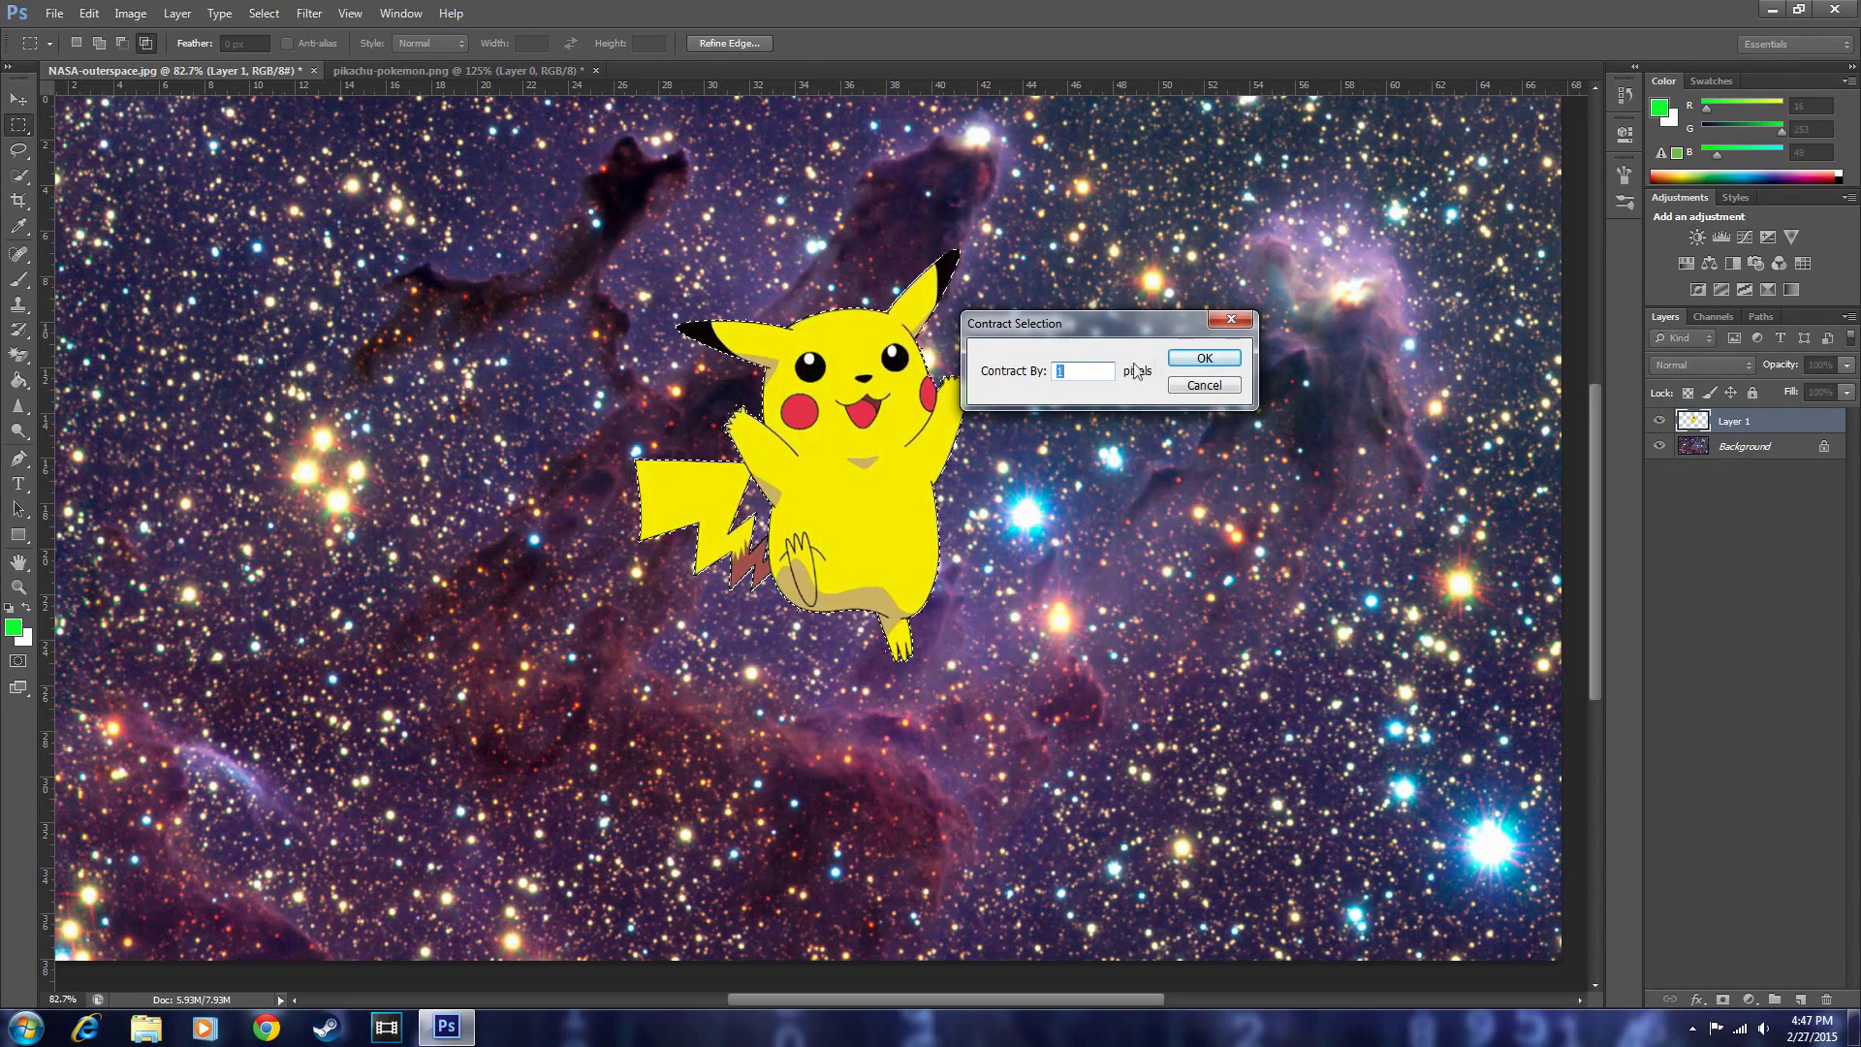
left_click(1181, 360)
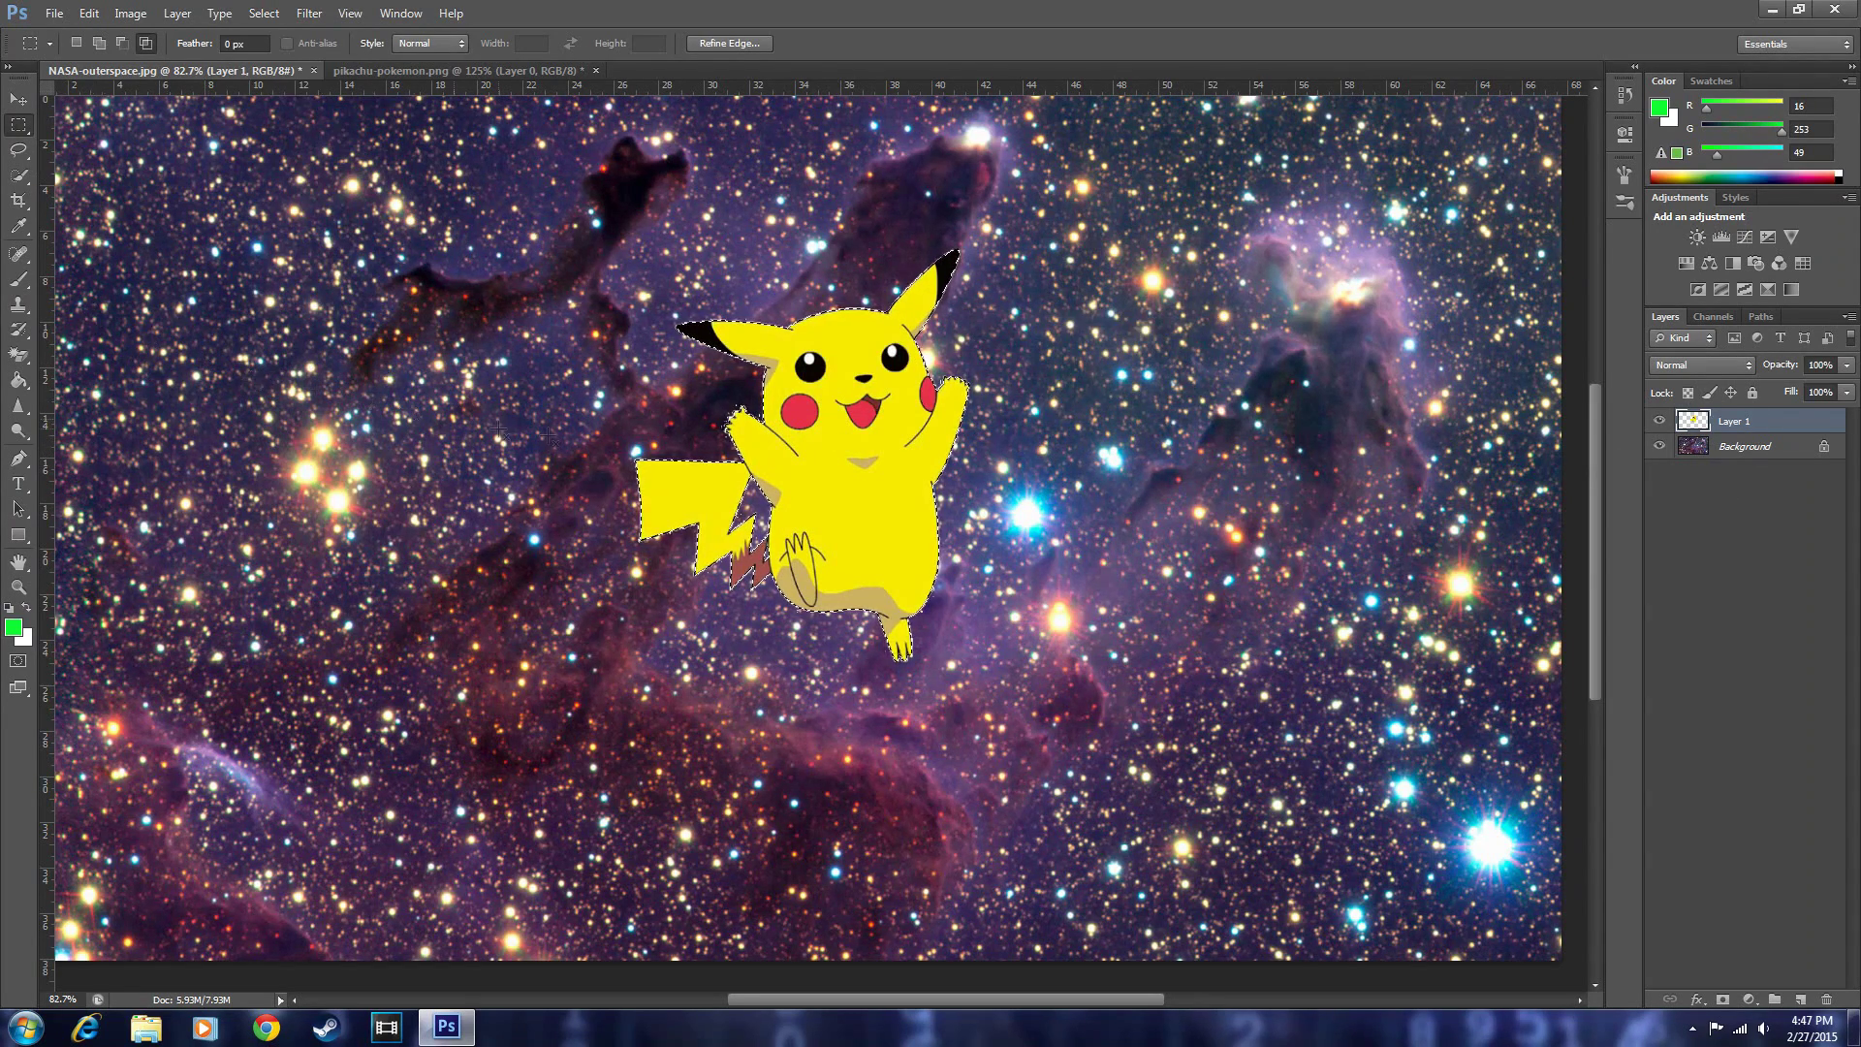
scroll(776, 466, "up", 5)
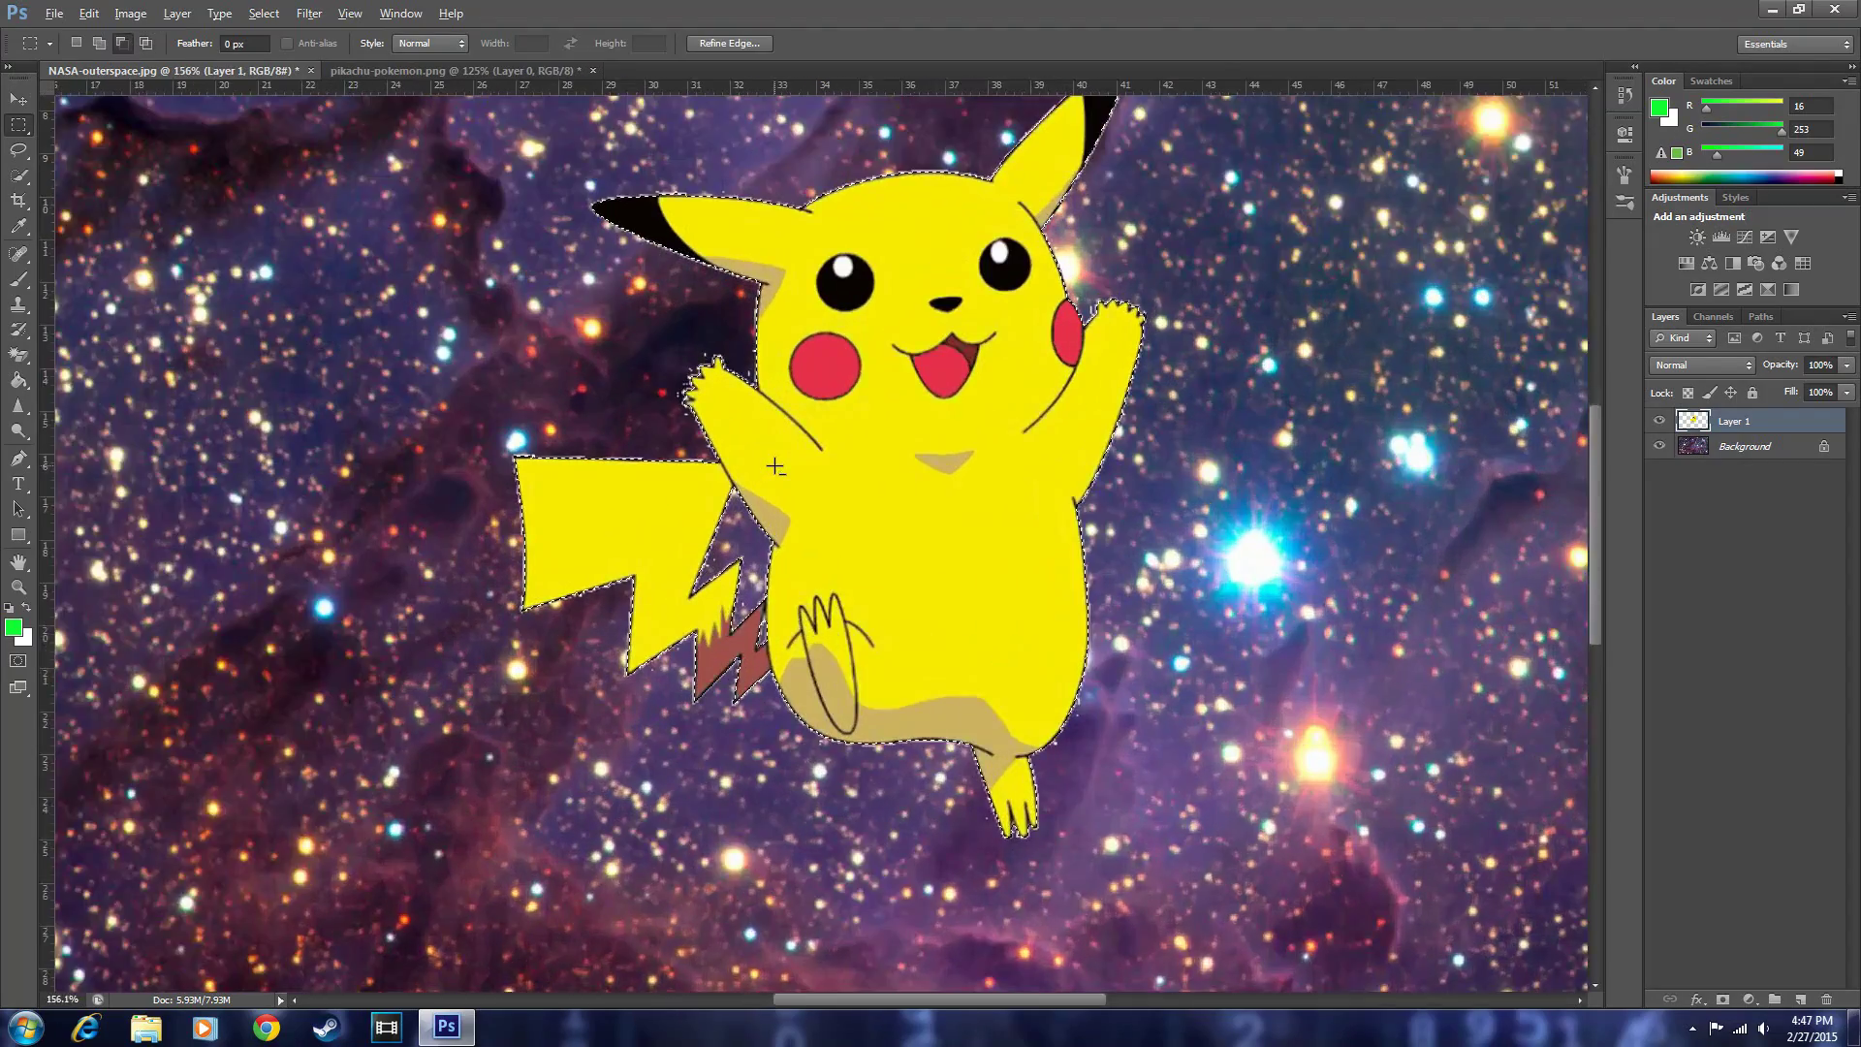
scroll(775, 466, "up", 1)
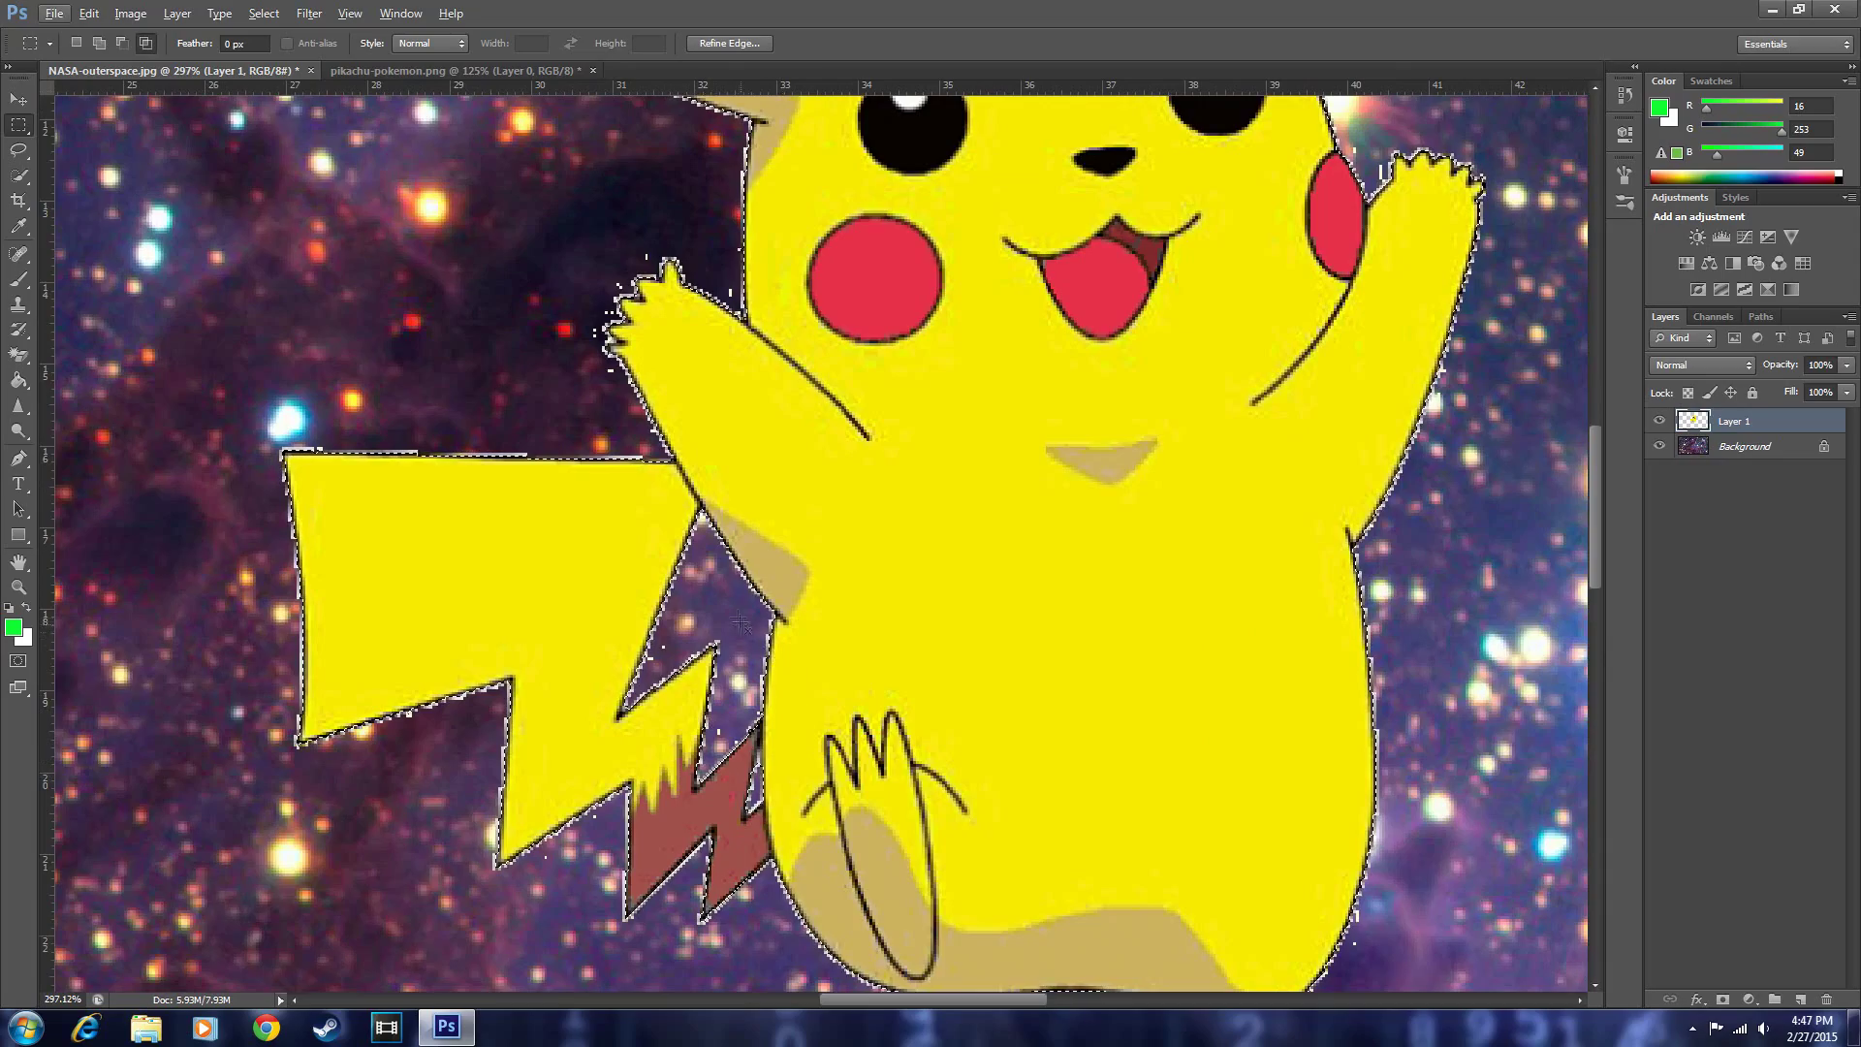
scroll(740, 618, "down", 1)
scroll(739, 617, "down", 2)
scroll(738, 617, "down", 1)
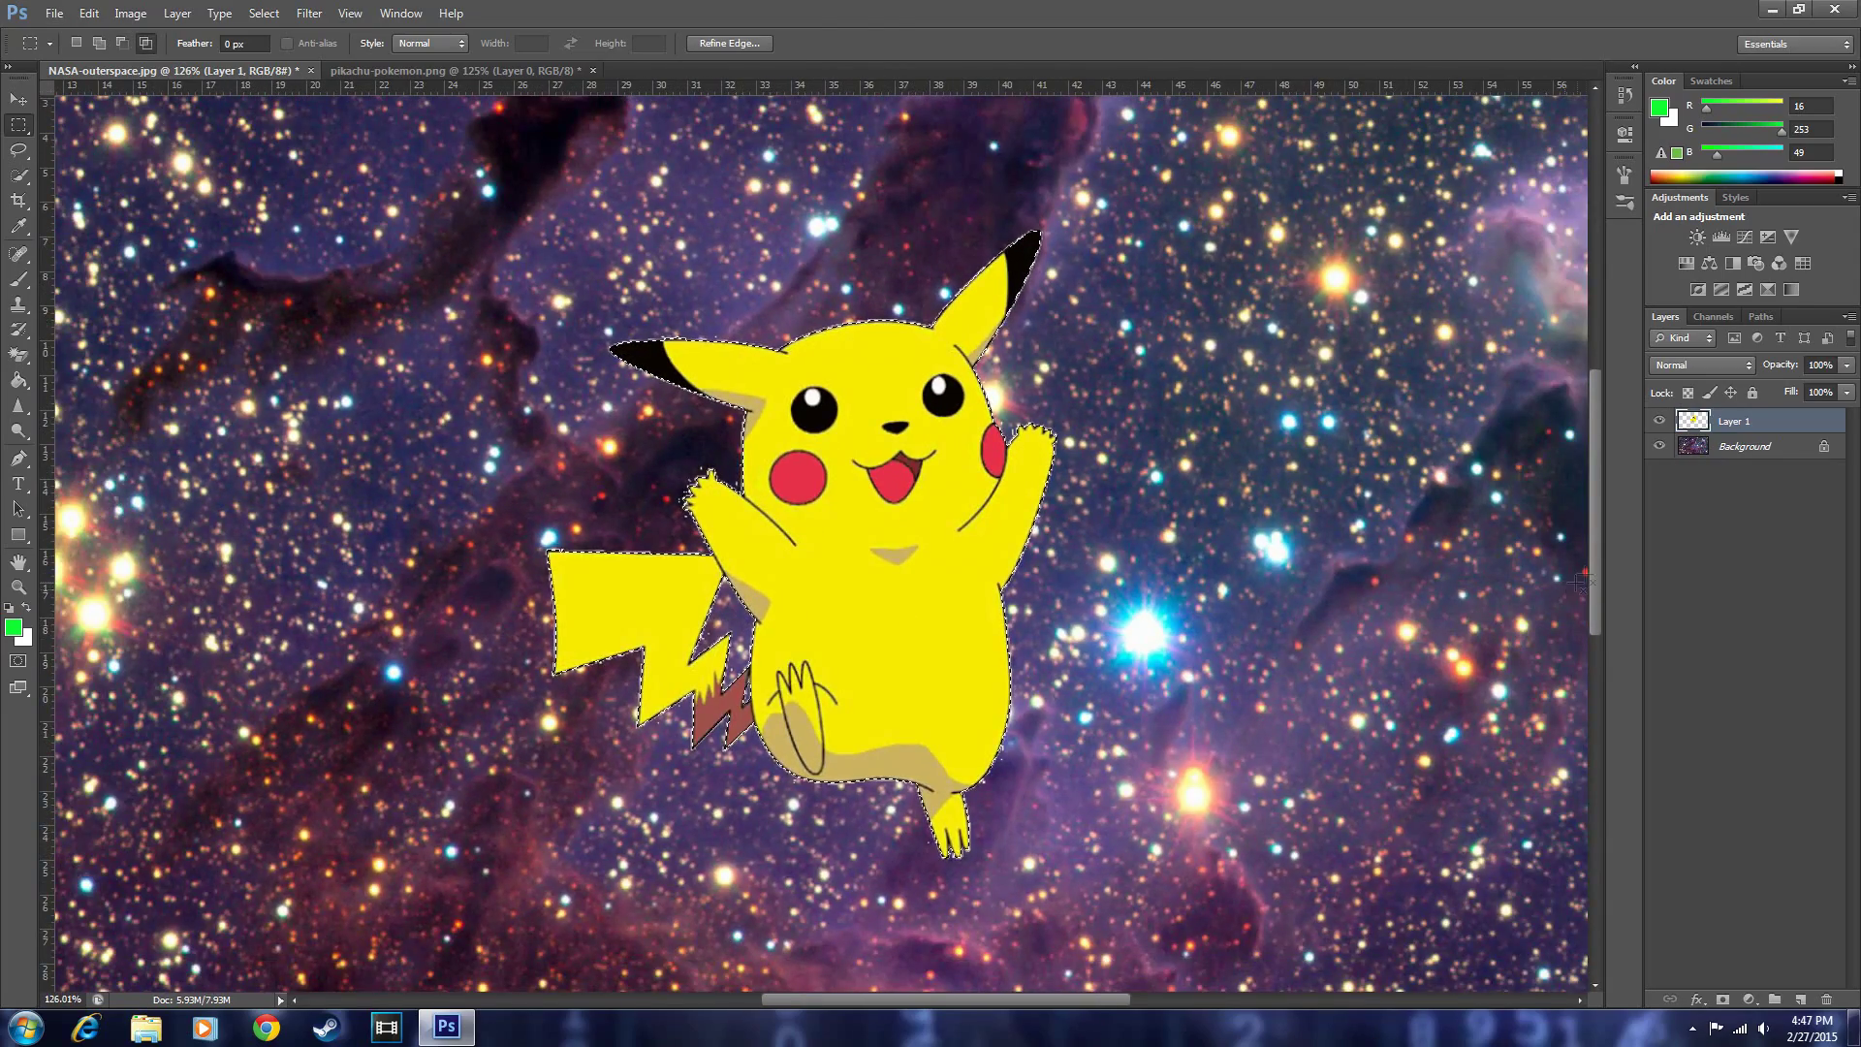
Step: Cut the contracted Pikachu onto a new layer and toggle the old layer to compare
right_click(879, 474)
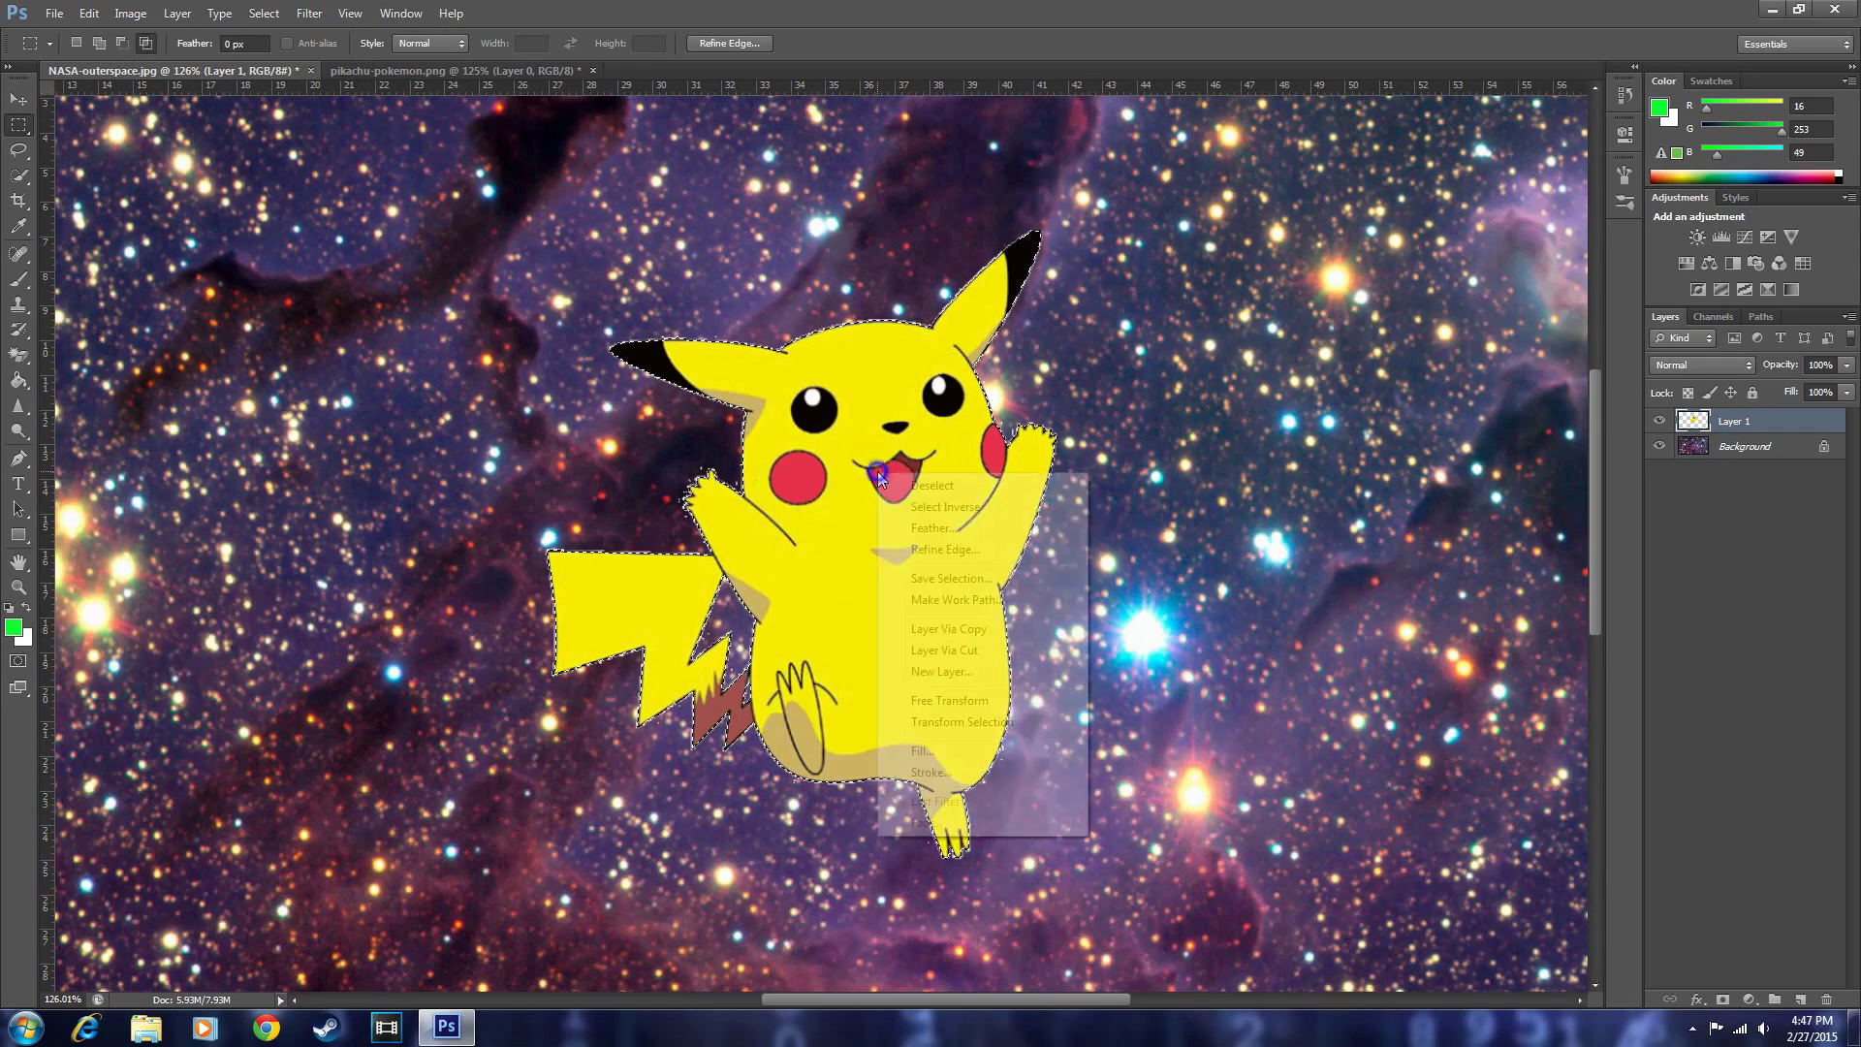
left_click(937, 652)
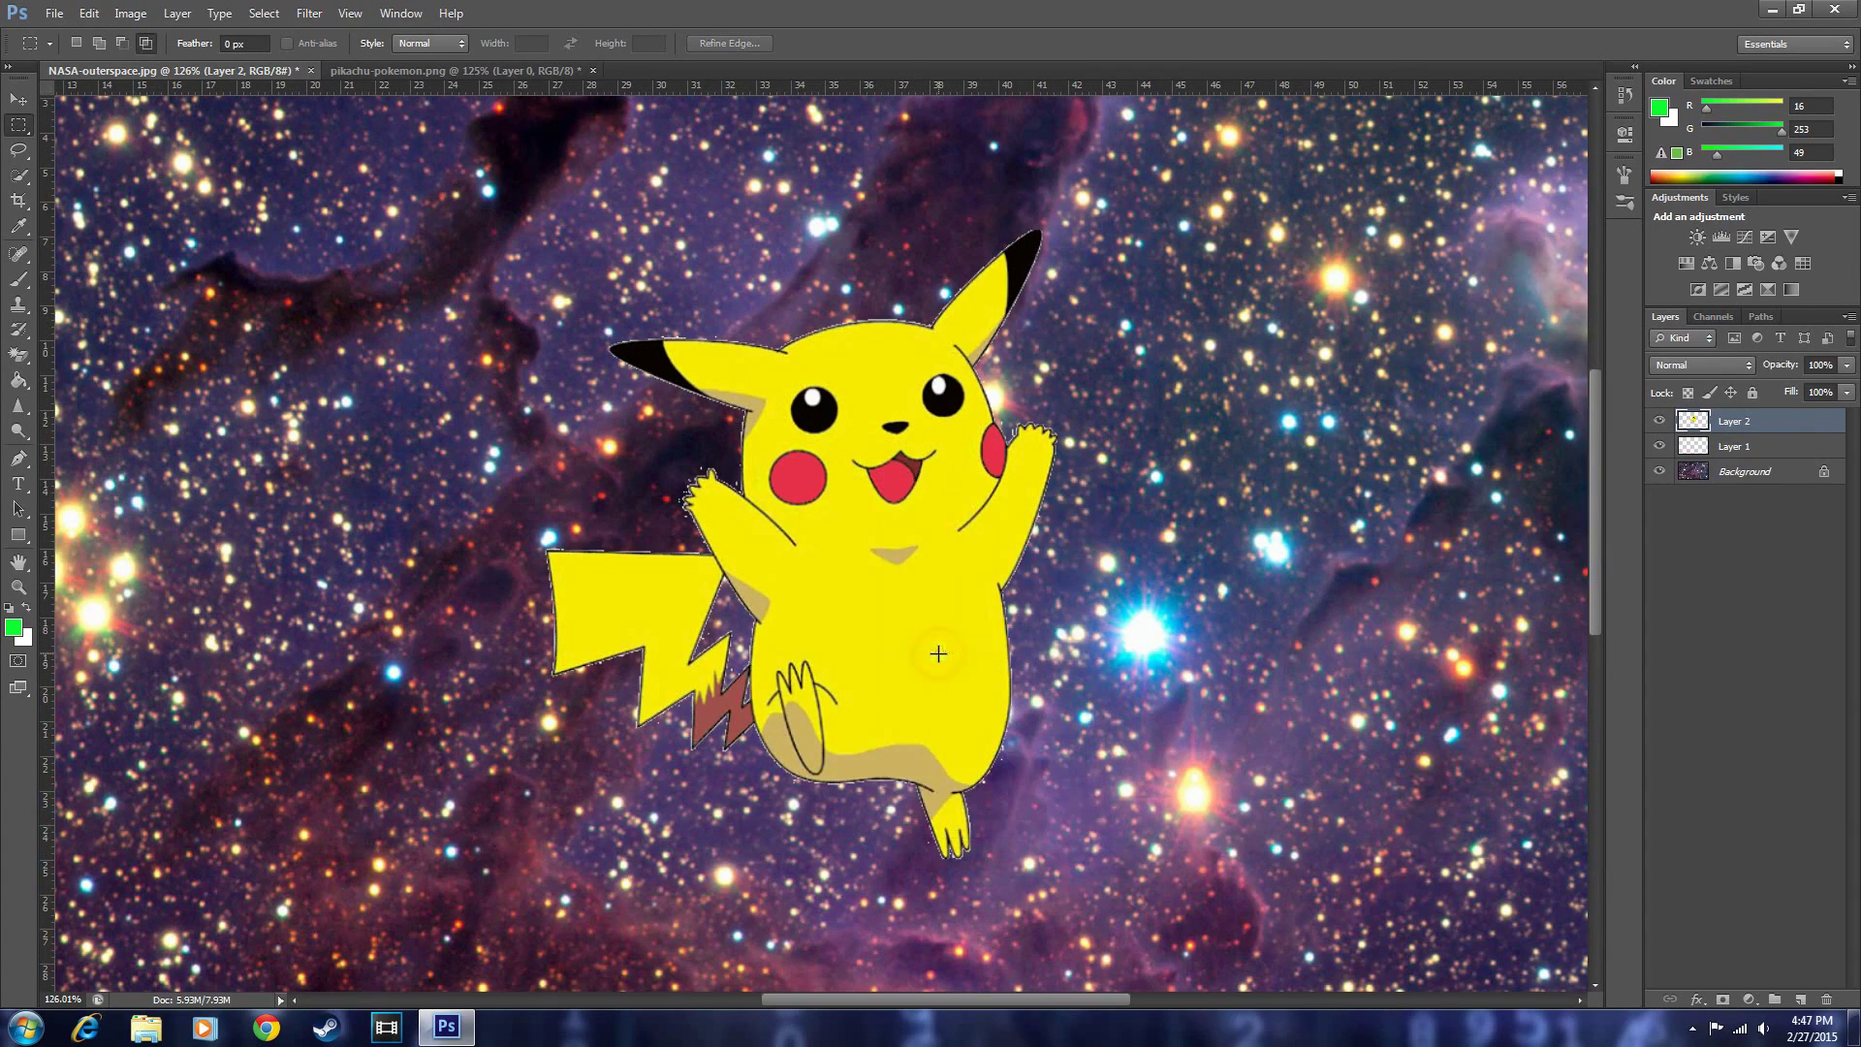
left_click(1660, 445)
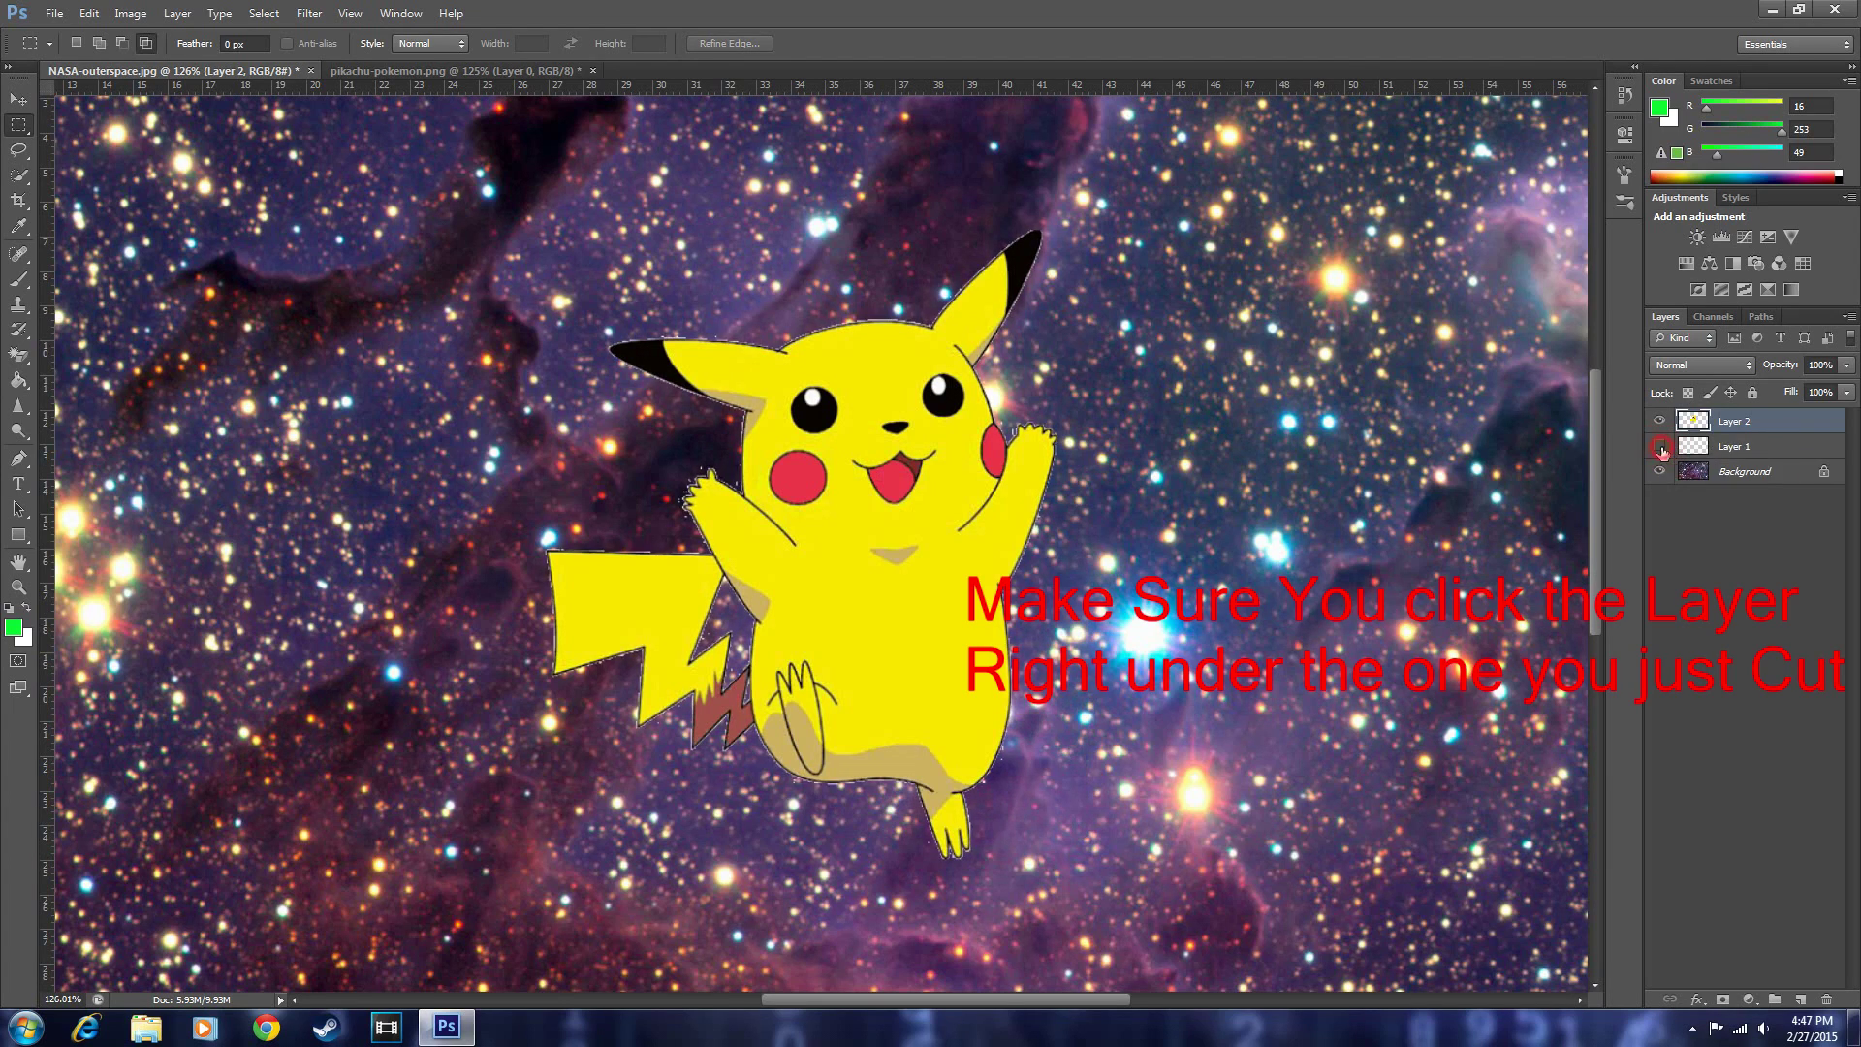
Step: Delete the old fringed Layer 1 and reselect the new Pikachu layer
left_click(1738, 452)
key("Delete")
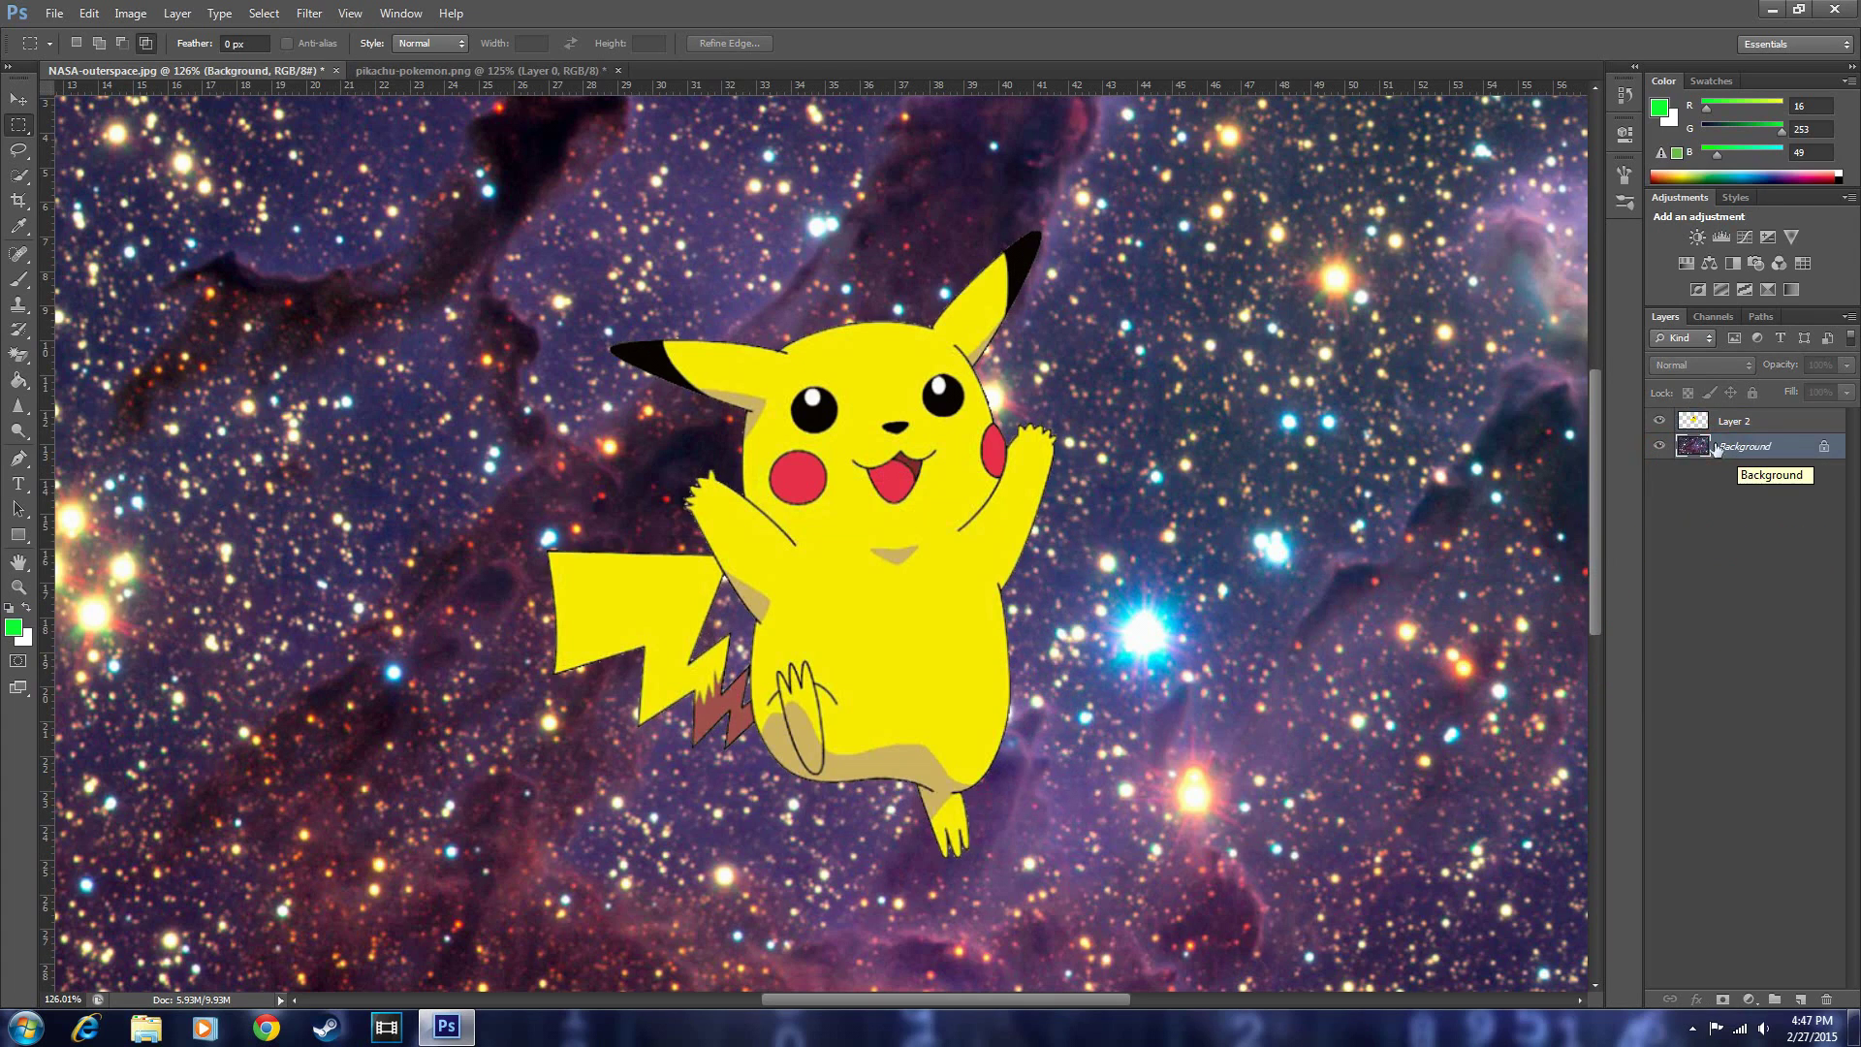
left_click(1694, 421)
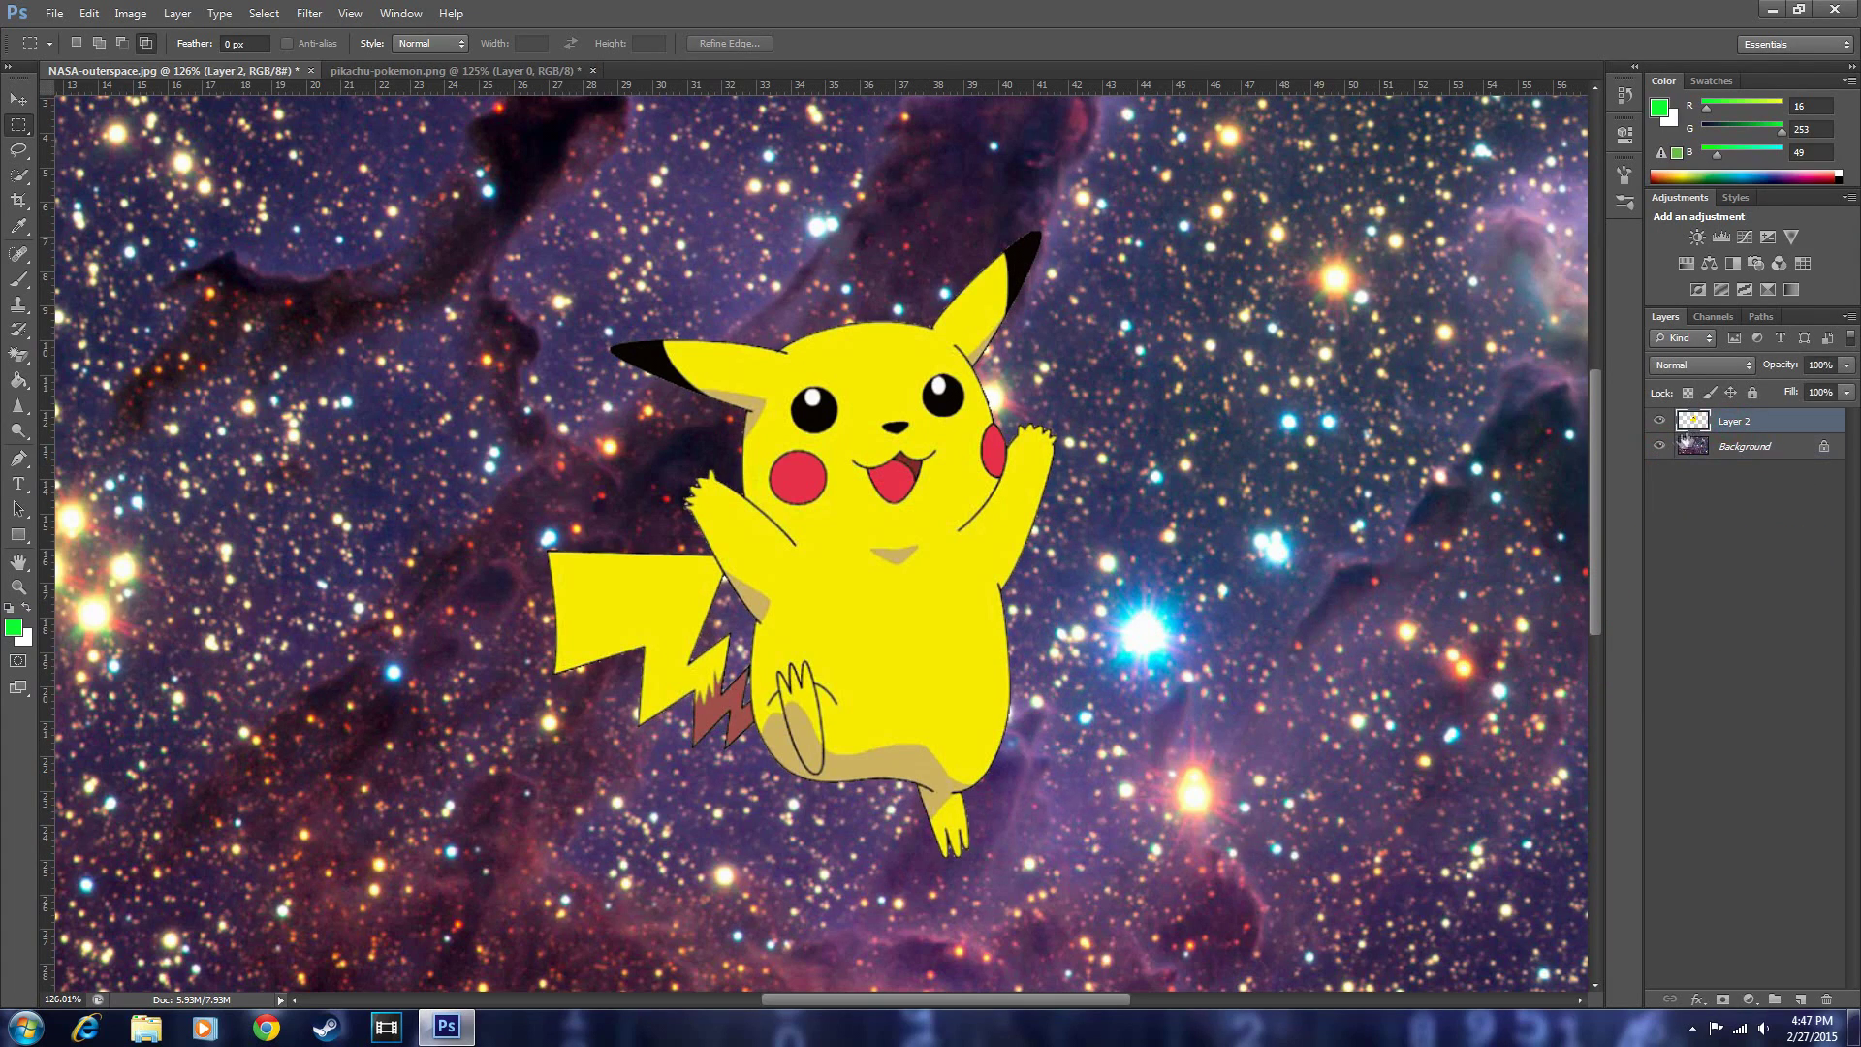
left_click(19, 102)
Step: Drag Pikachu into its final position on the nebula
left_click_drag(836, 501, 892, 440)
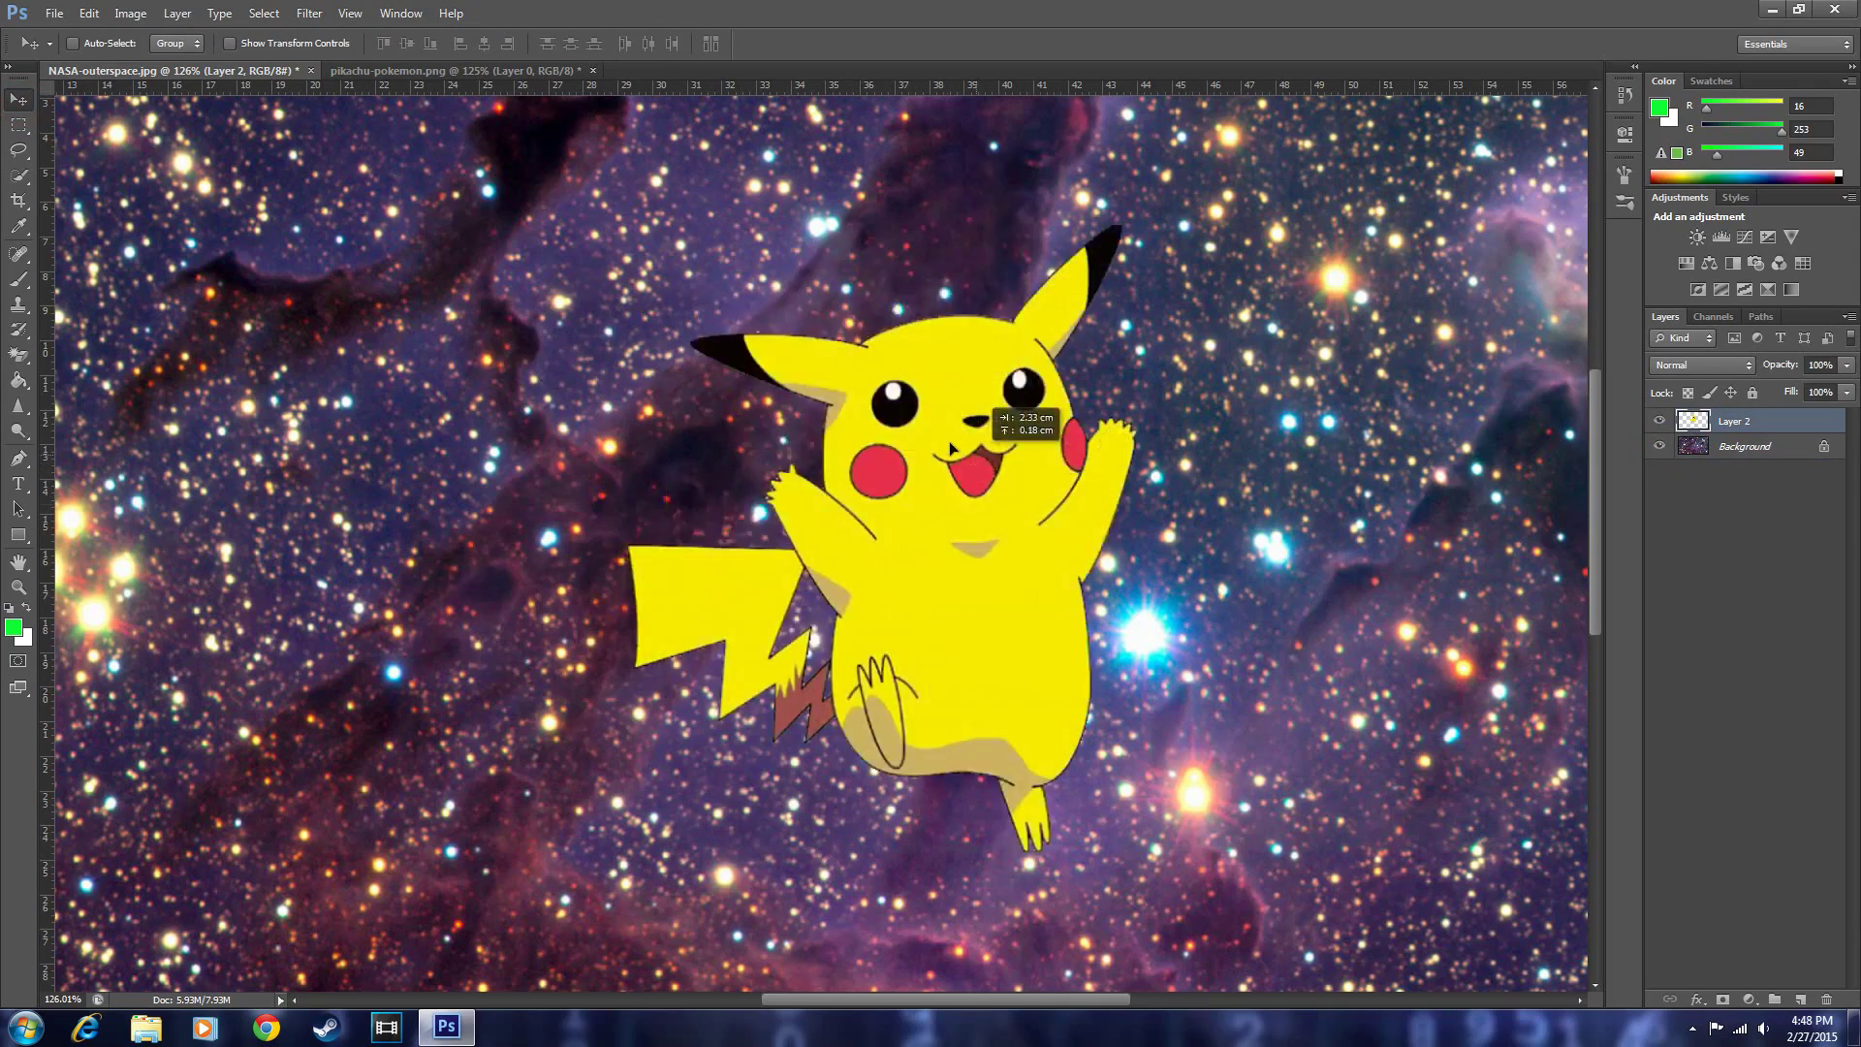
left_click_drag(952, 594, 934, 715)
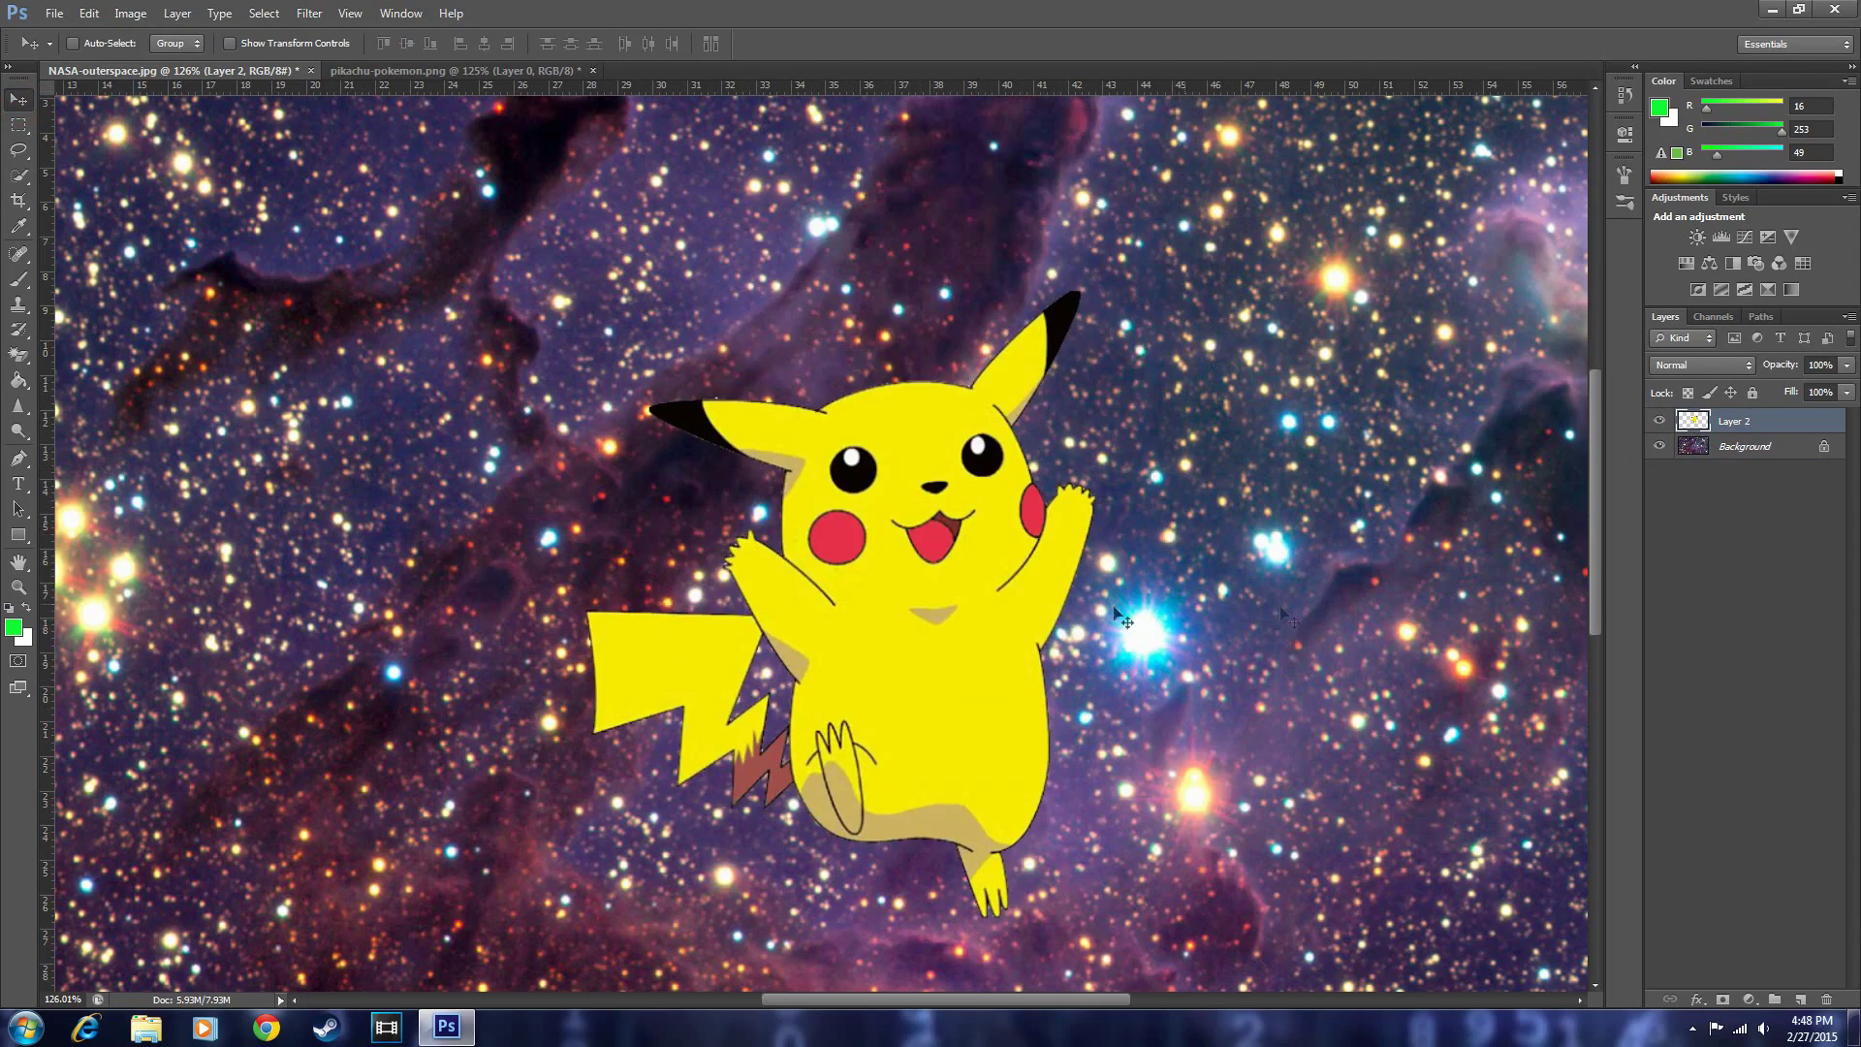
left_click_drag(993, 611, 982, 573)
Step: Convert the background to Layer 0, flatten the image, and fit it to the window
double_click(1745, 445)
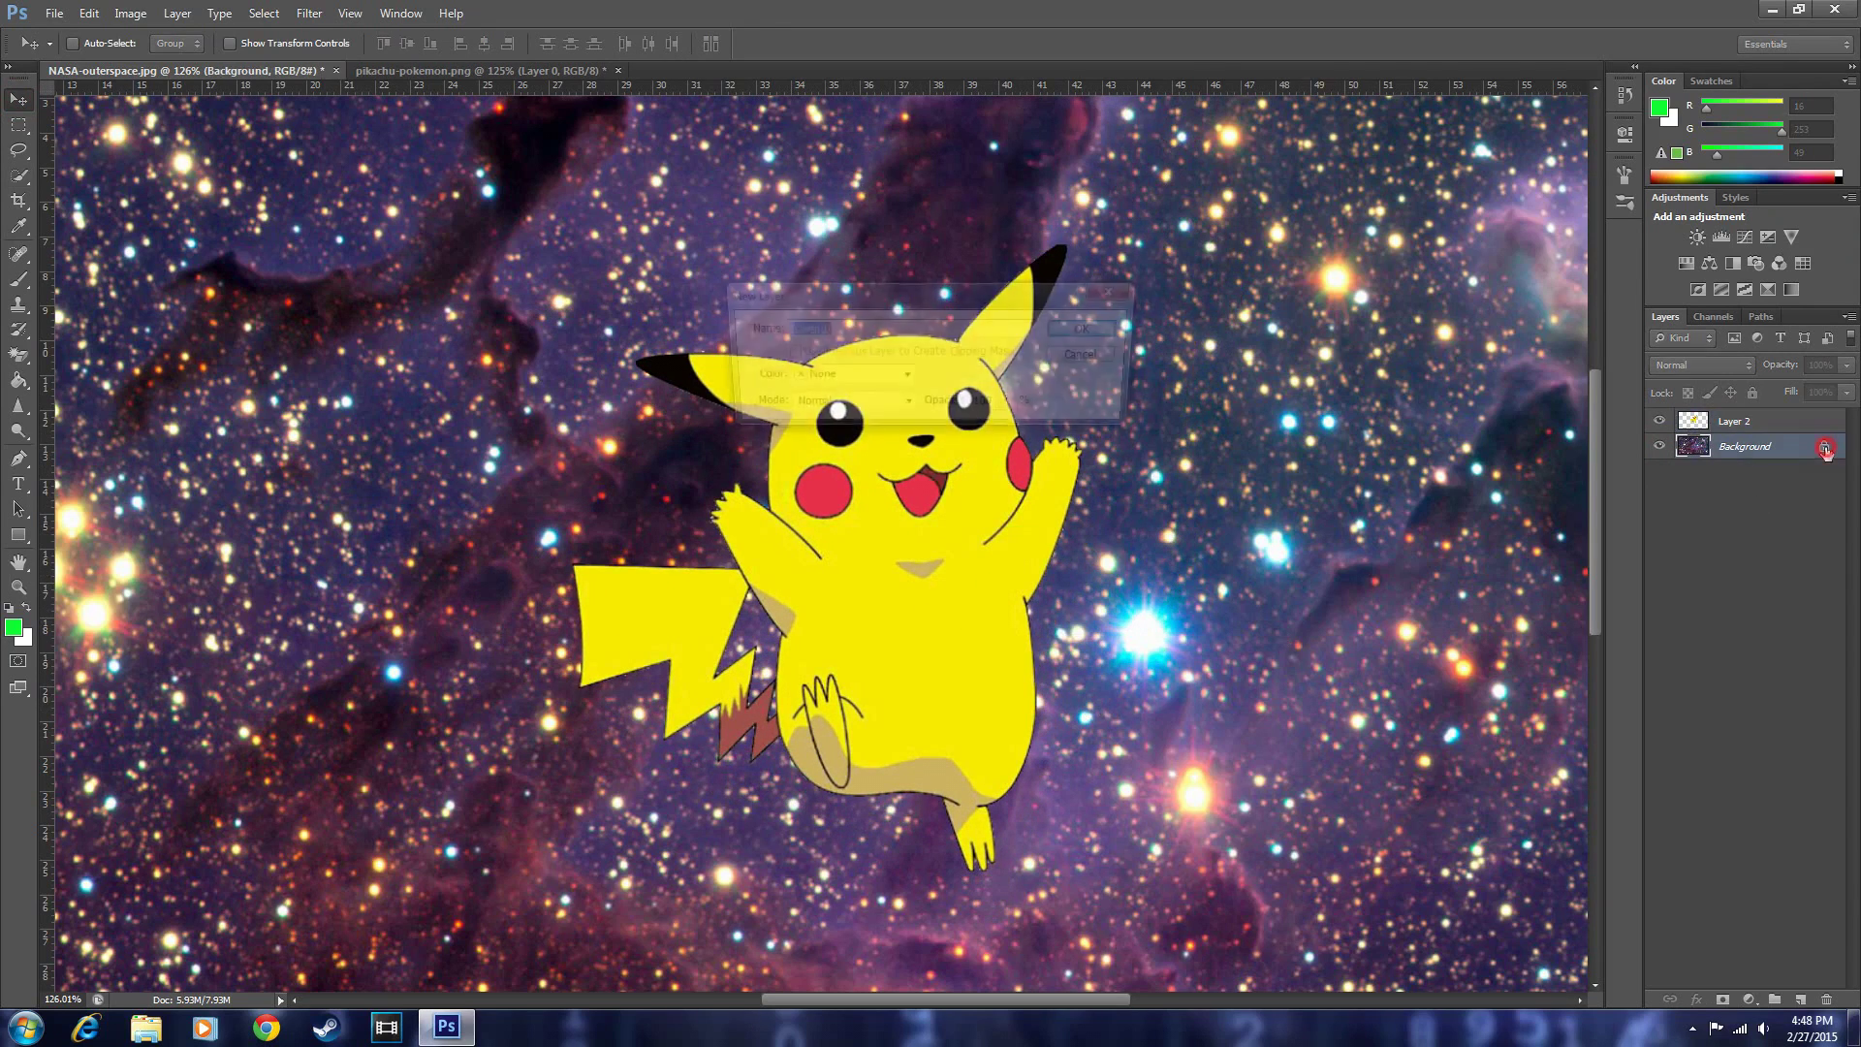
left_click(1108, 335)
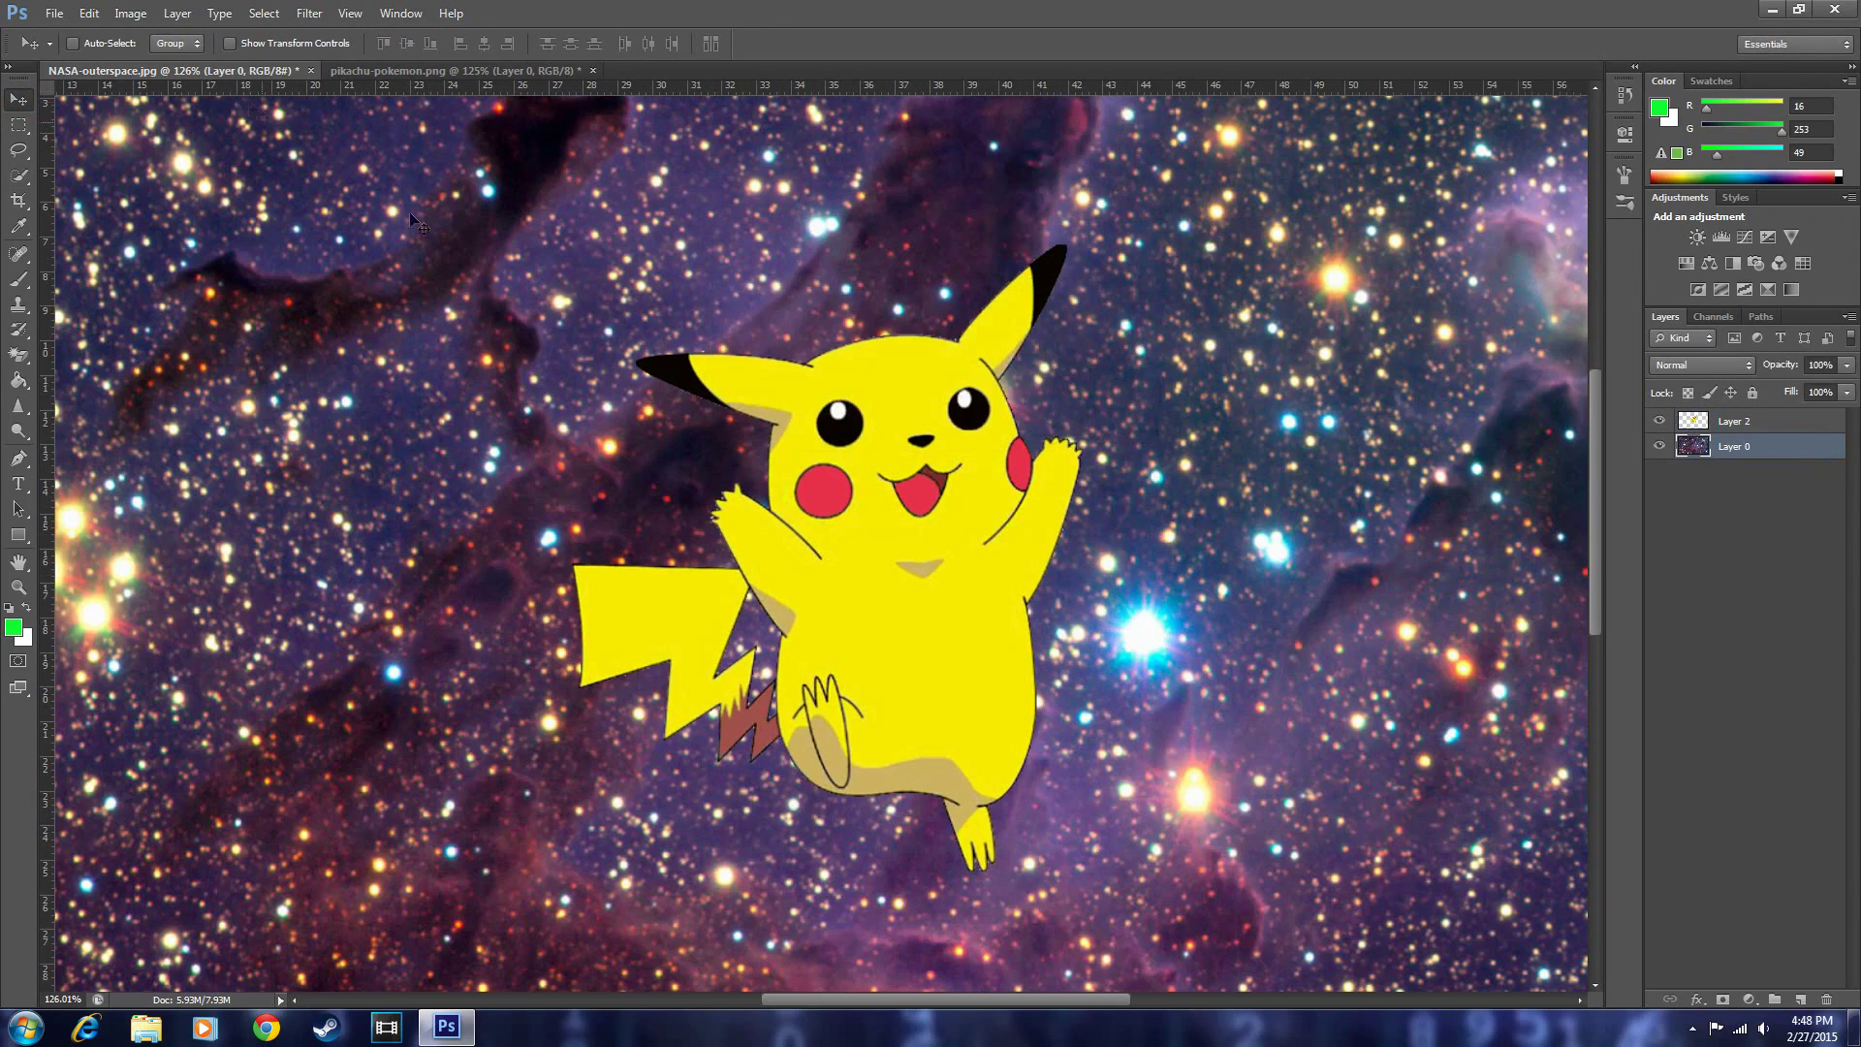
right_click(1729, 464)
left_click(1625, 816)
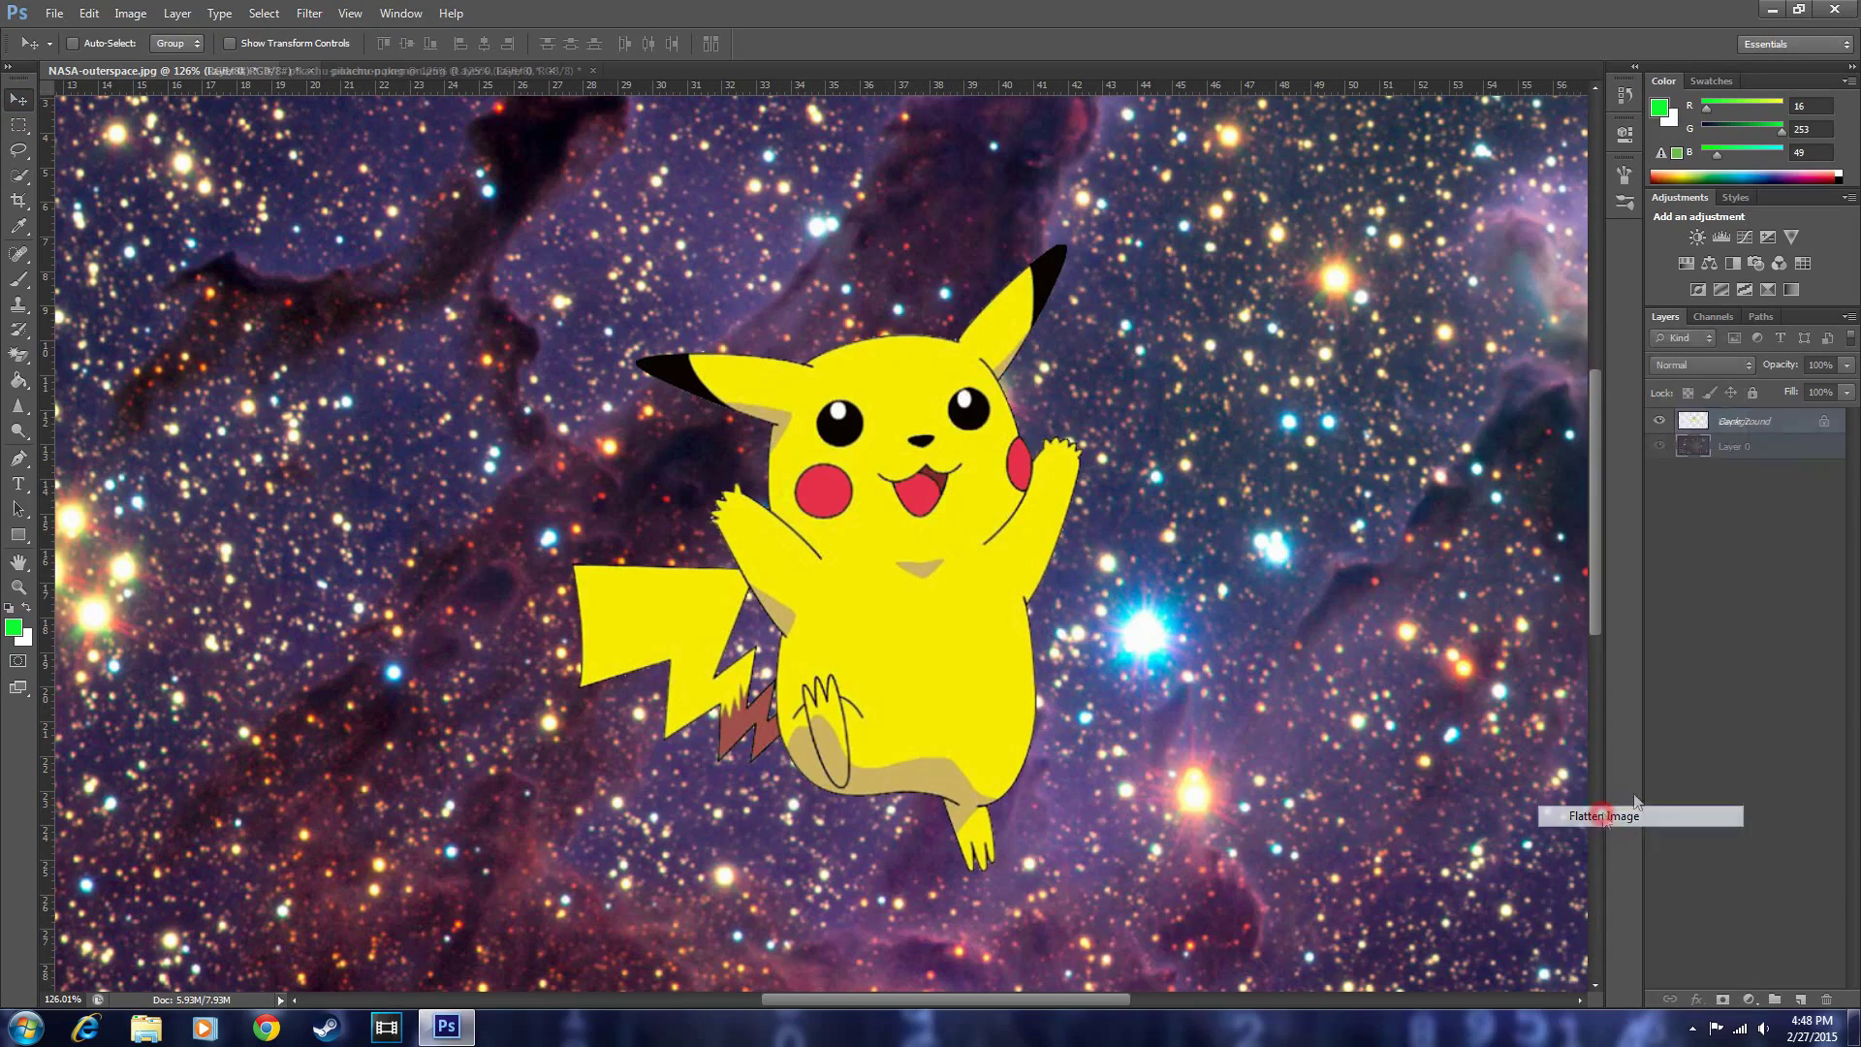
key("ctrl+0")
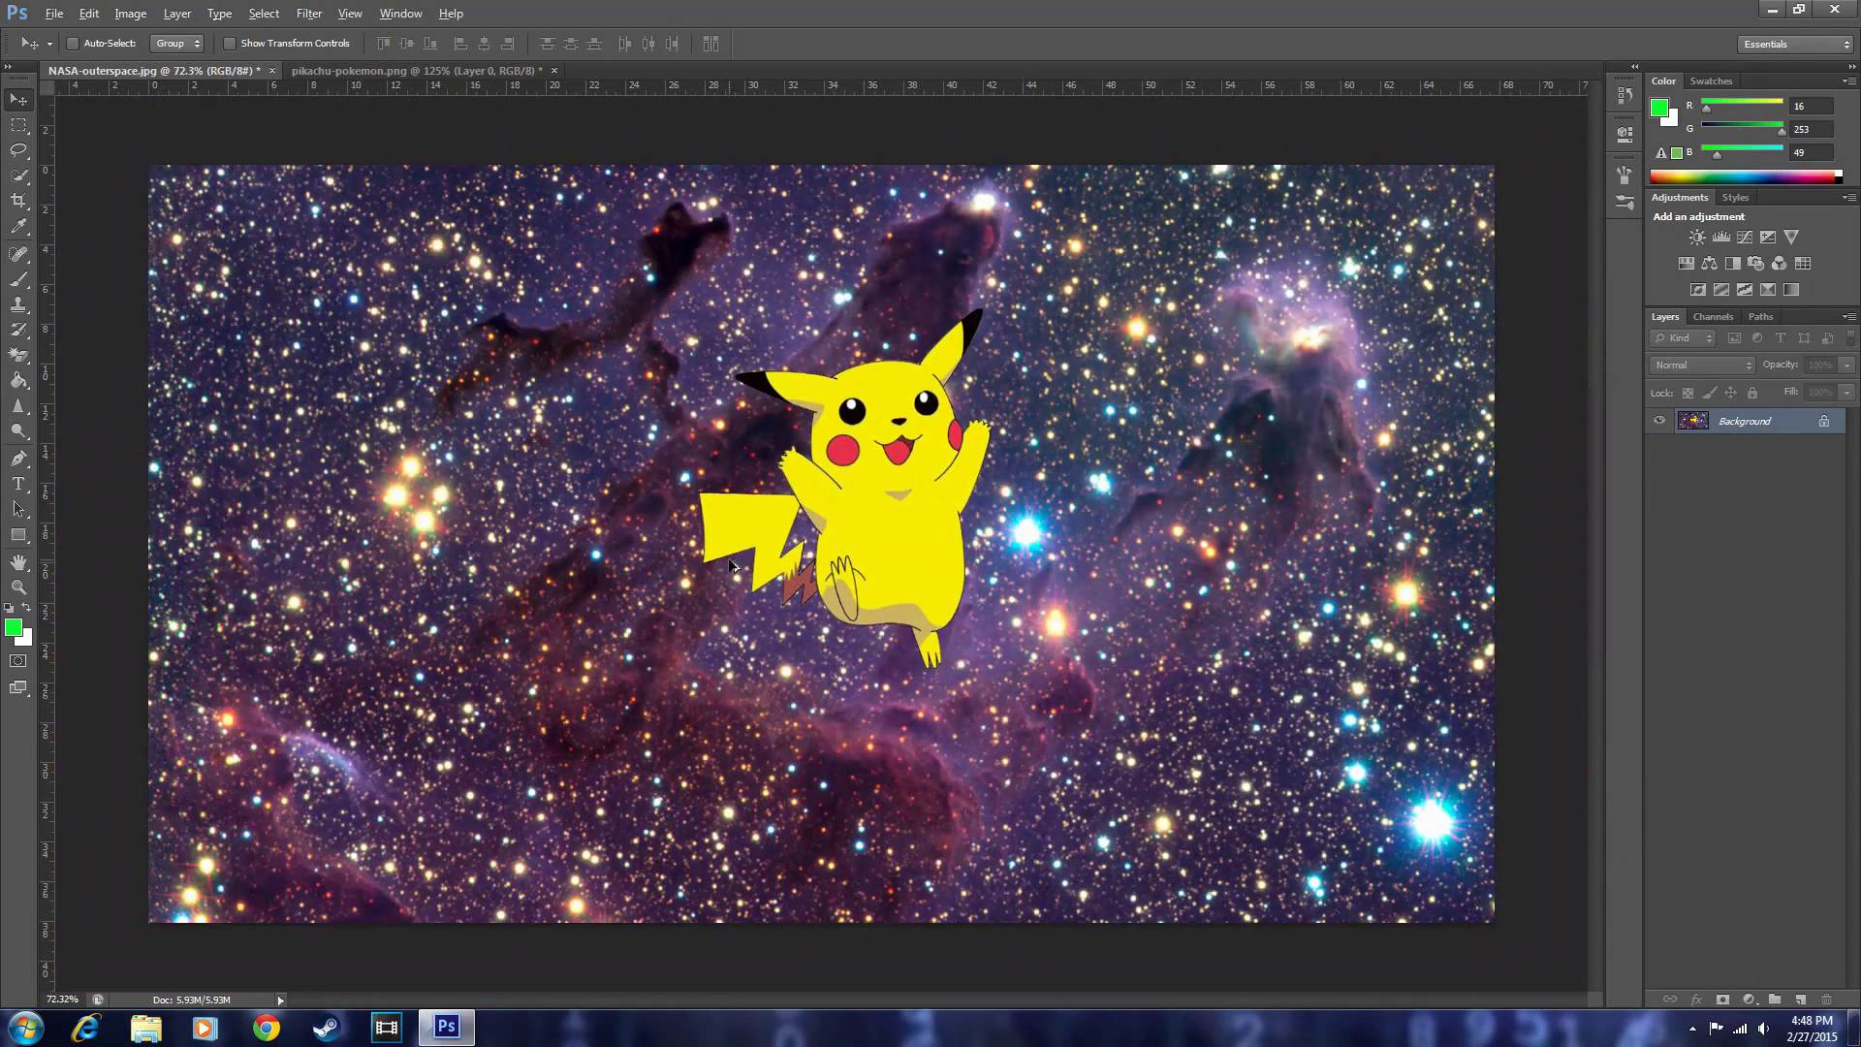
key("alt")
Step: Save the image to the Desktop as Pikachu.jpg, accepting the JPEG options
left_click(53, 11)
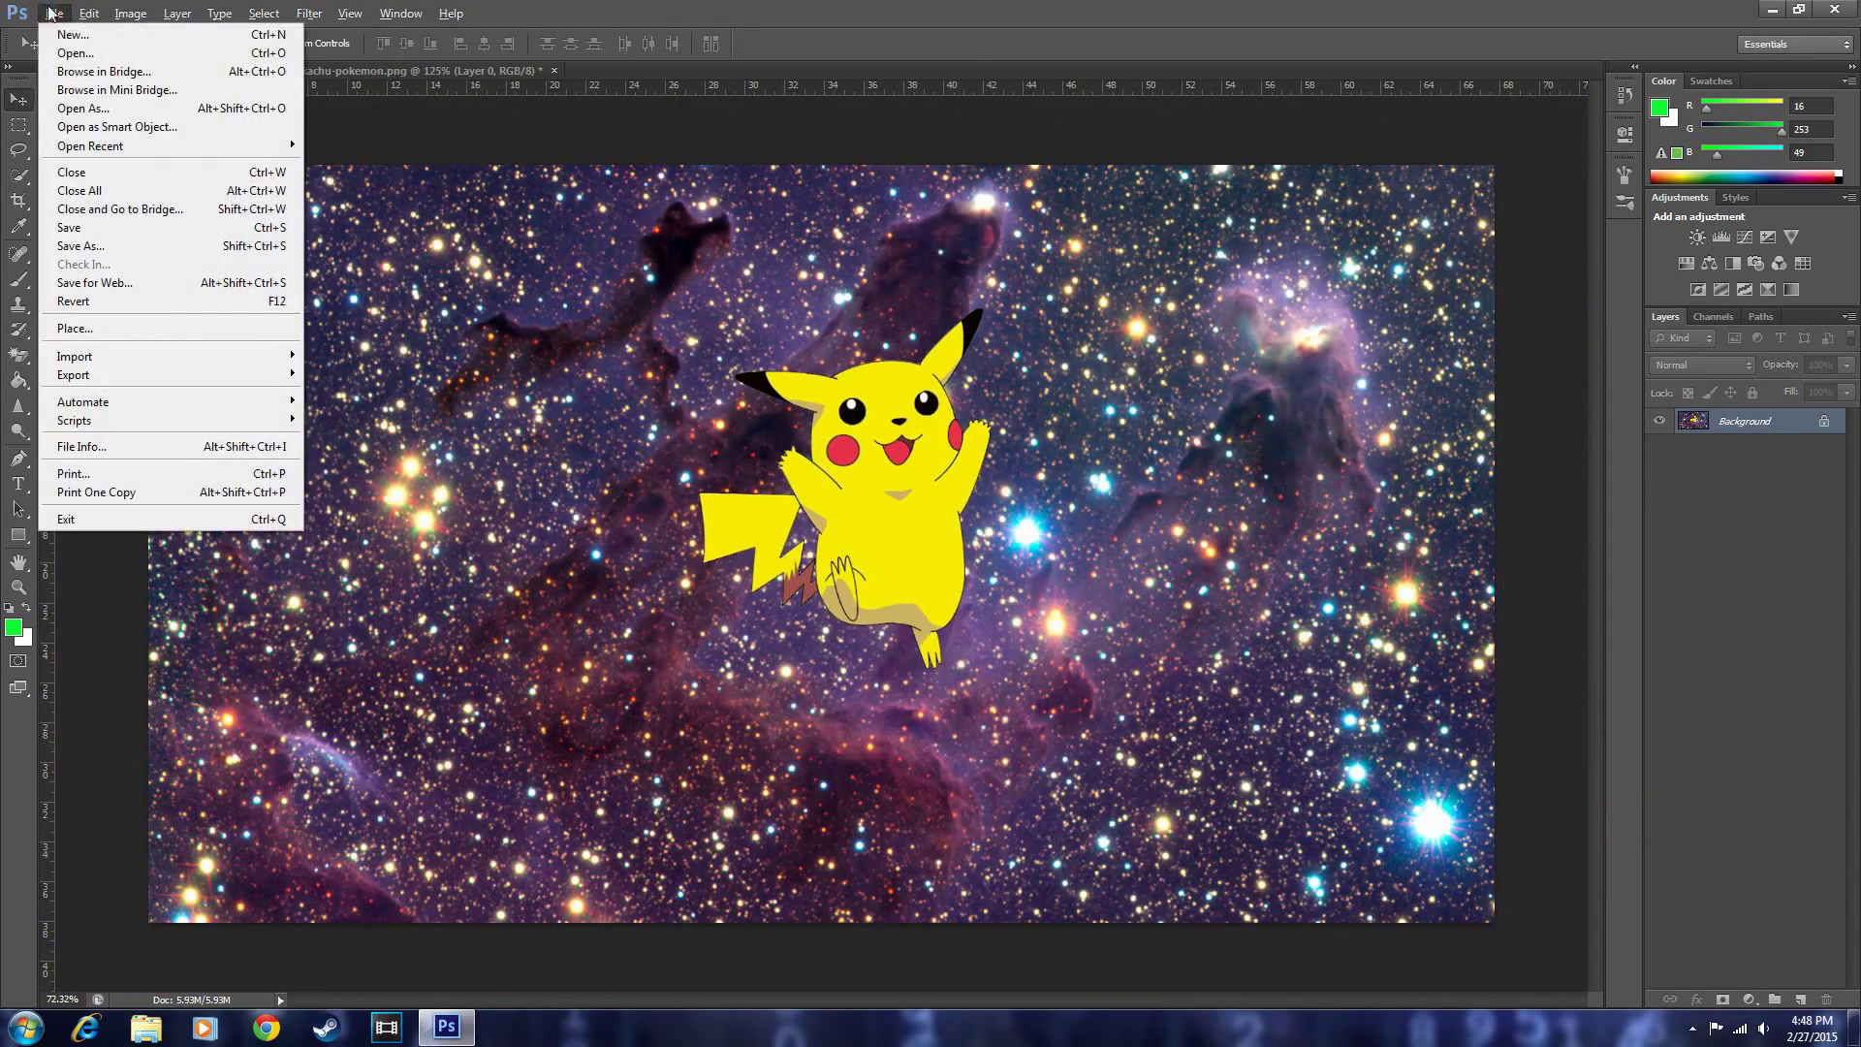
left_click(77, 249)
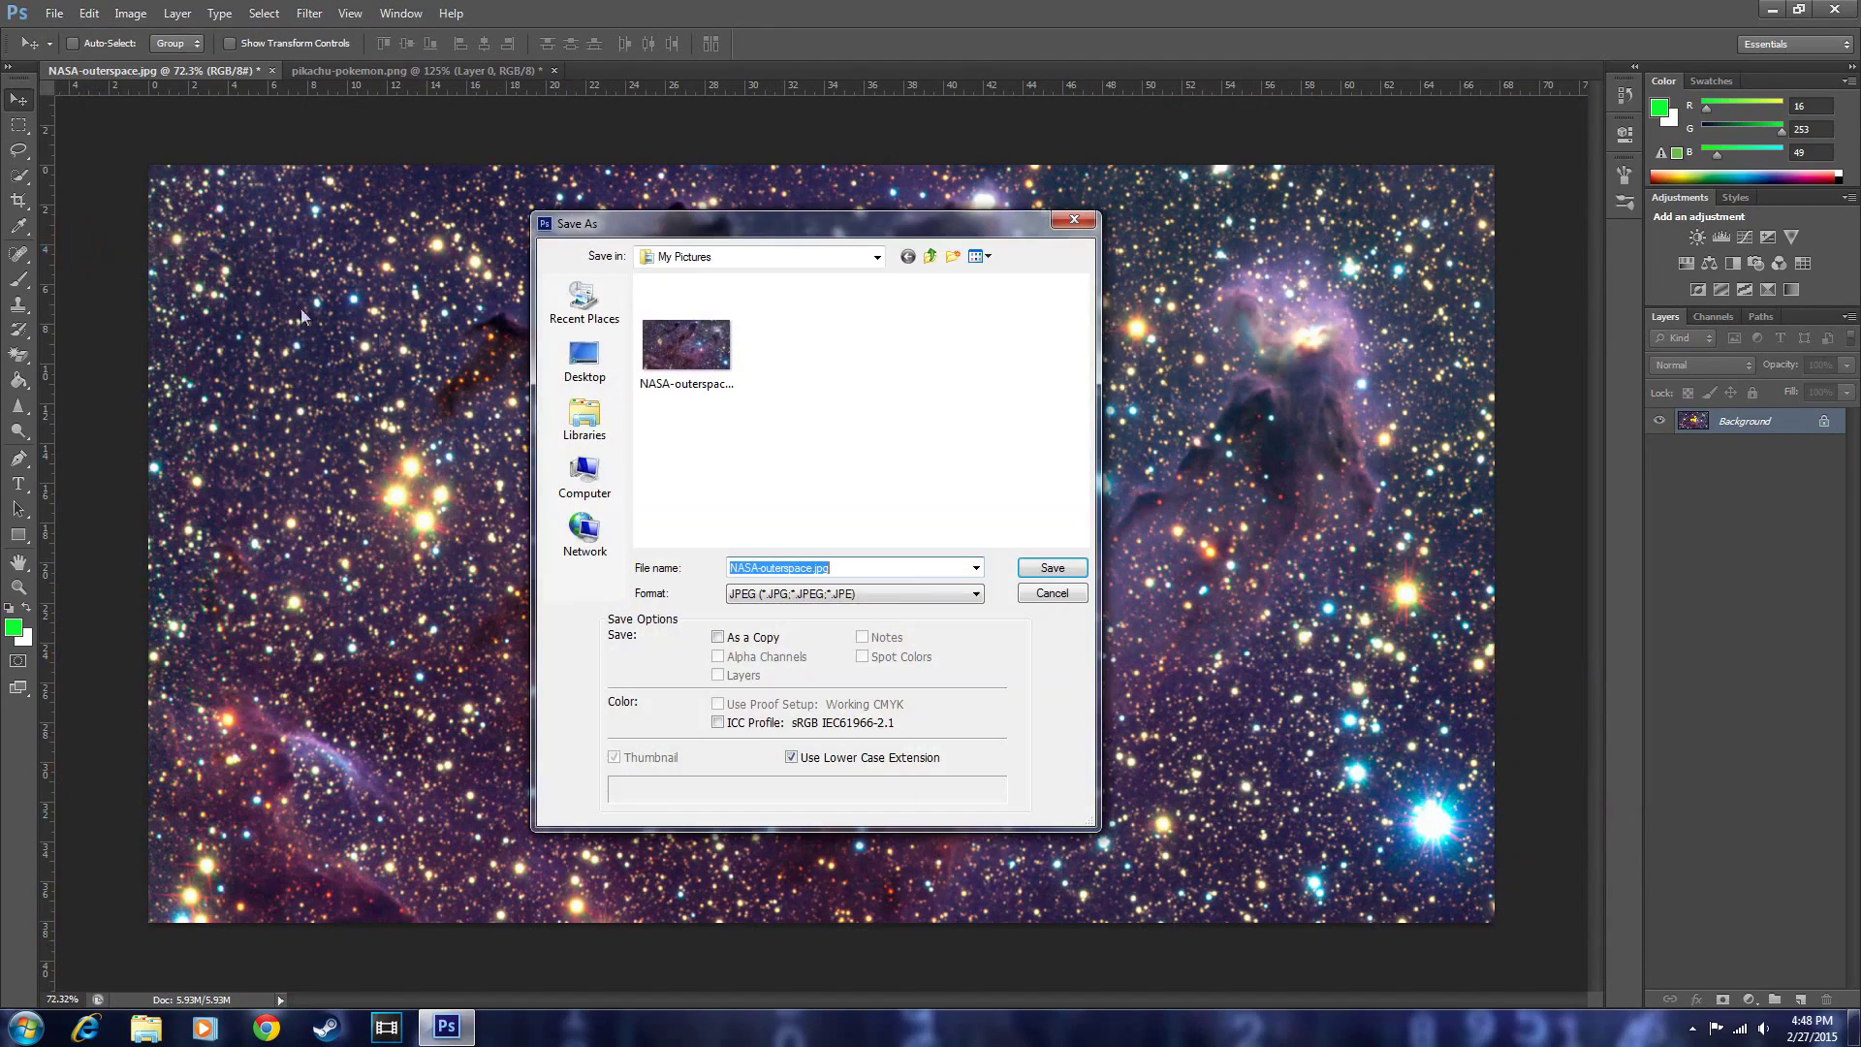
left_click(584, 360)
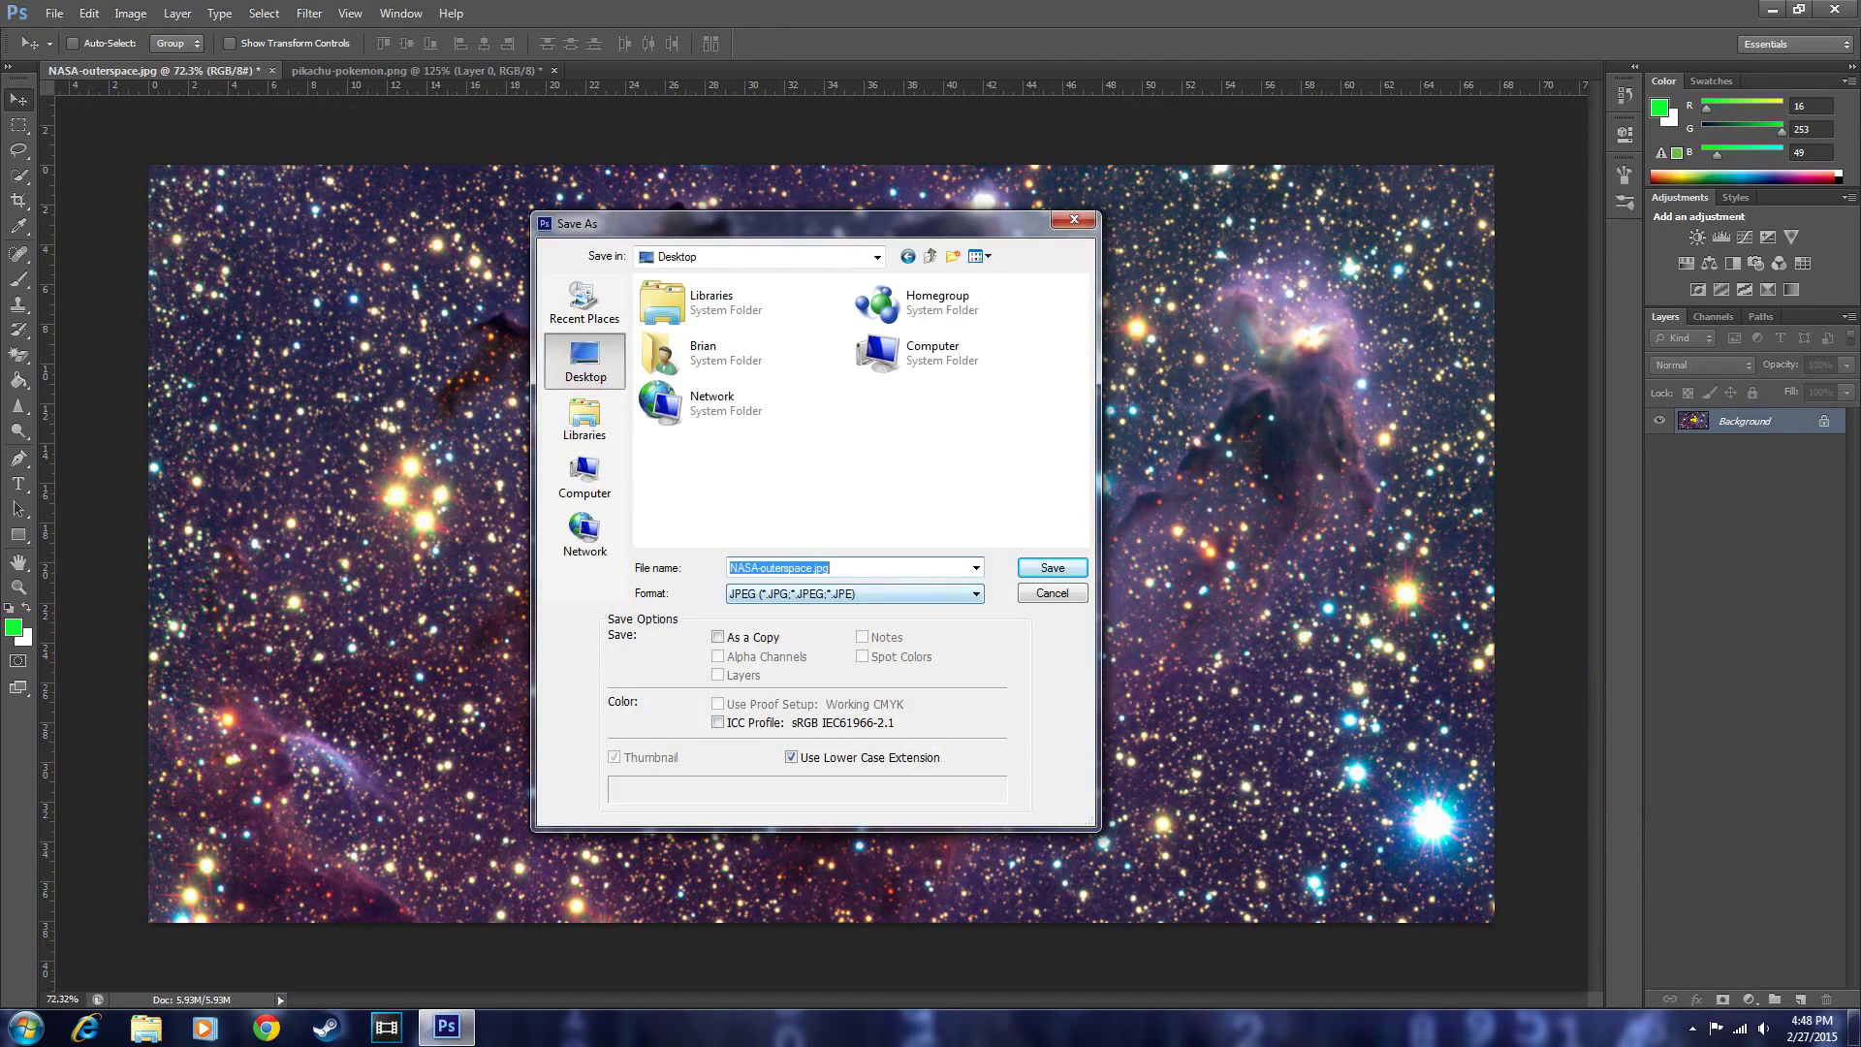
left_click(810, 567)
left_click(1039, 568)
left_click(1027, 282)
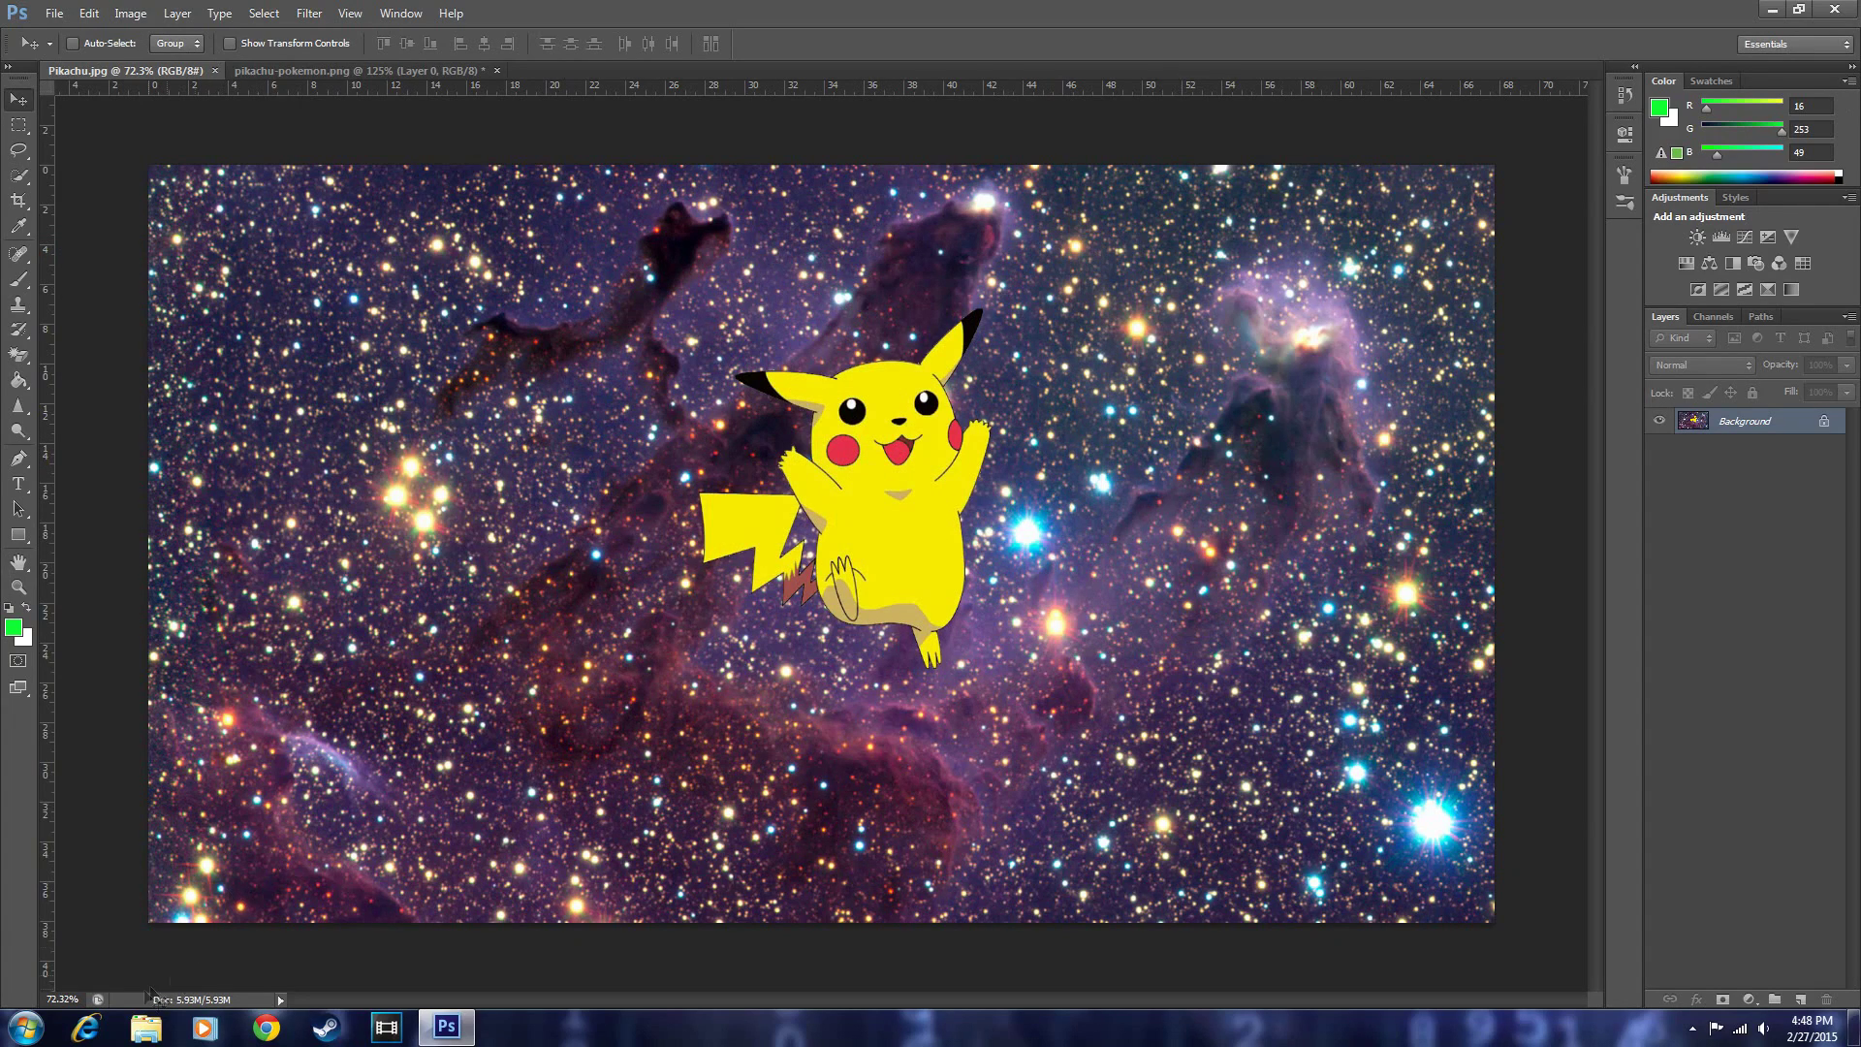
Step: Quit Photoshop without saving the Pikachu source, then move Pikachu.jpg to the desktop centre
left_click(1835, 9)
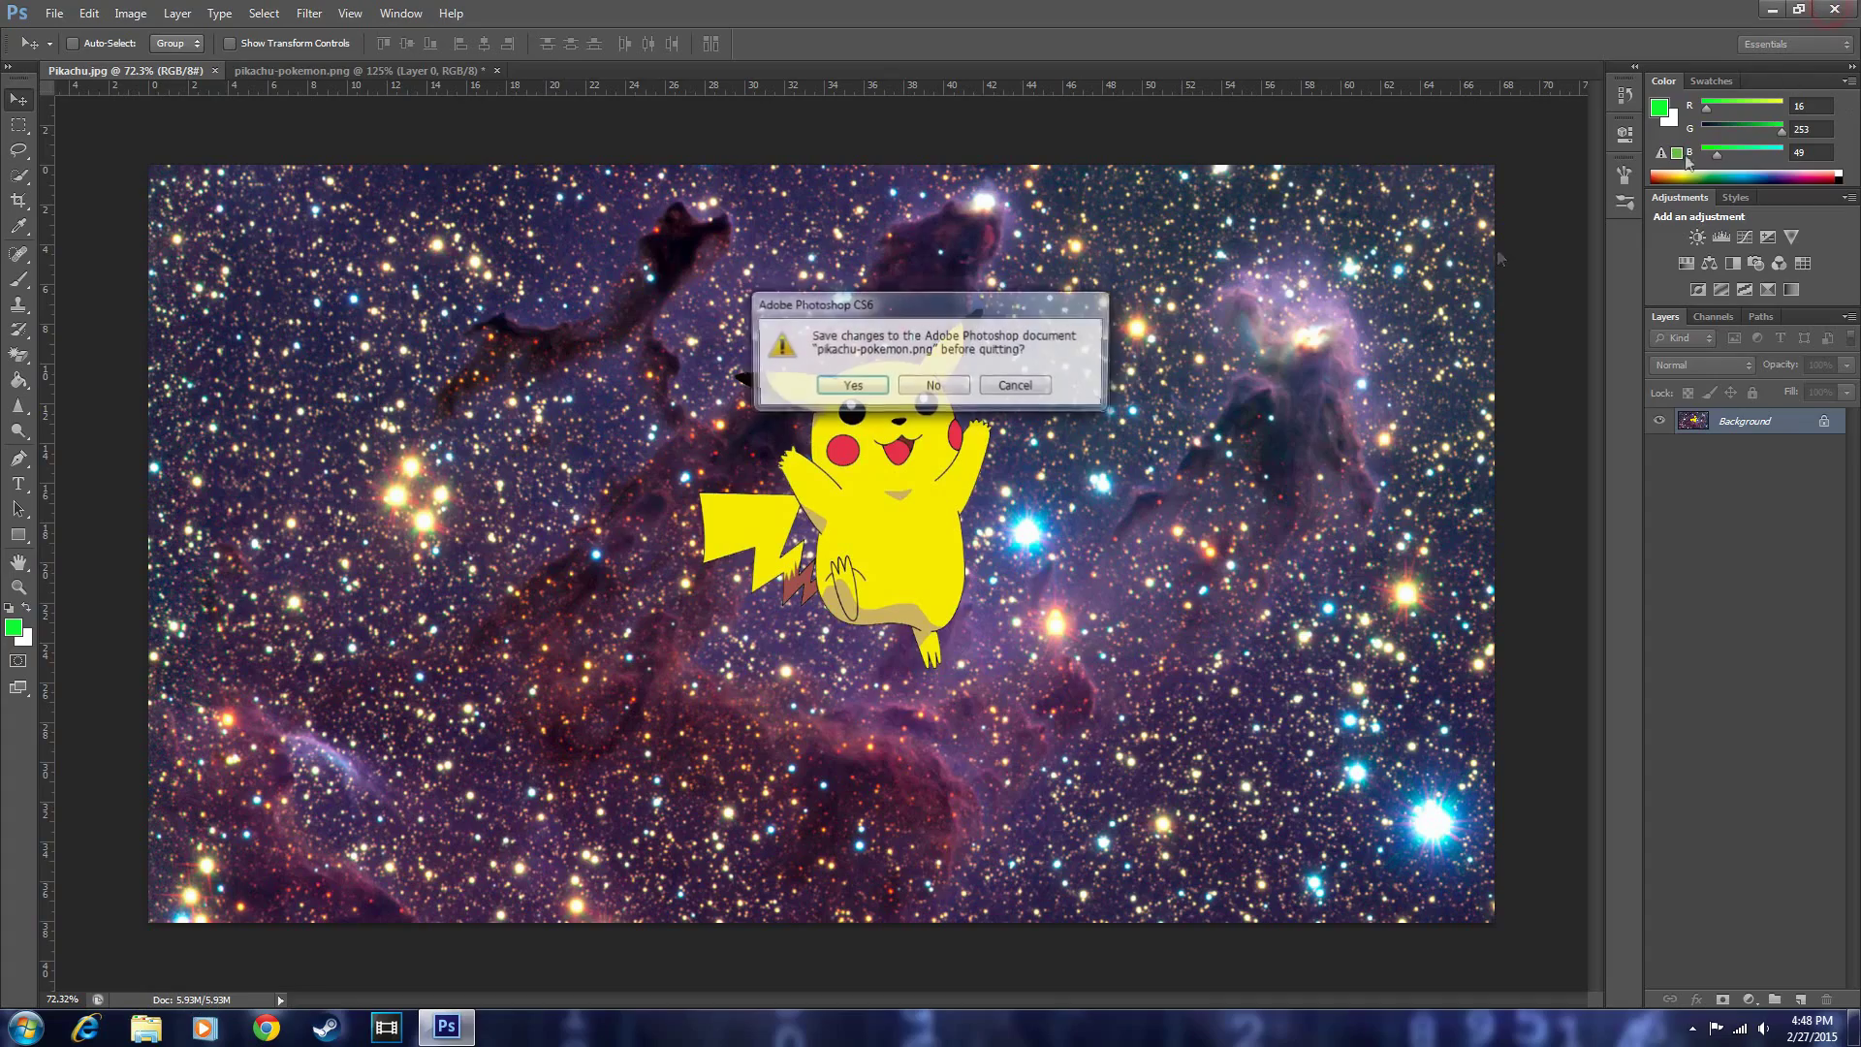
left_click(946, 397)
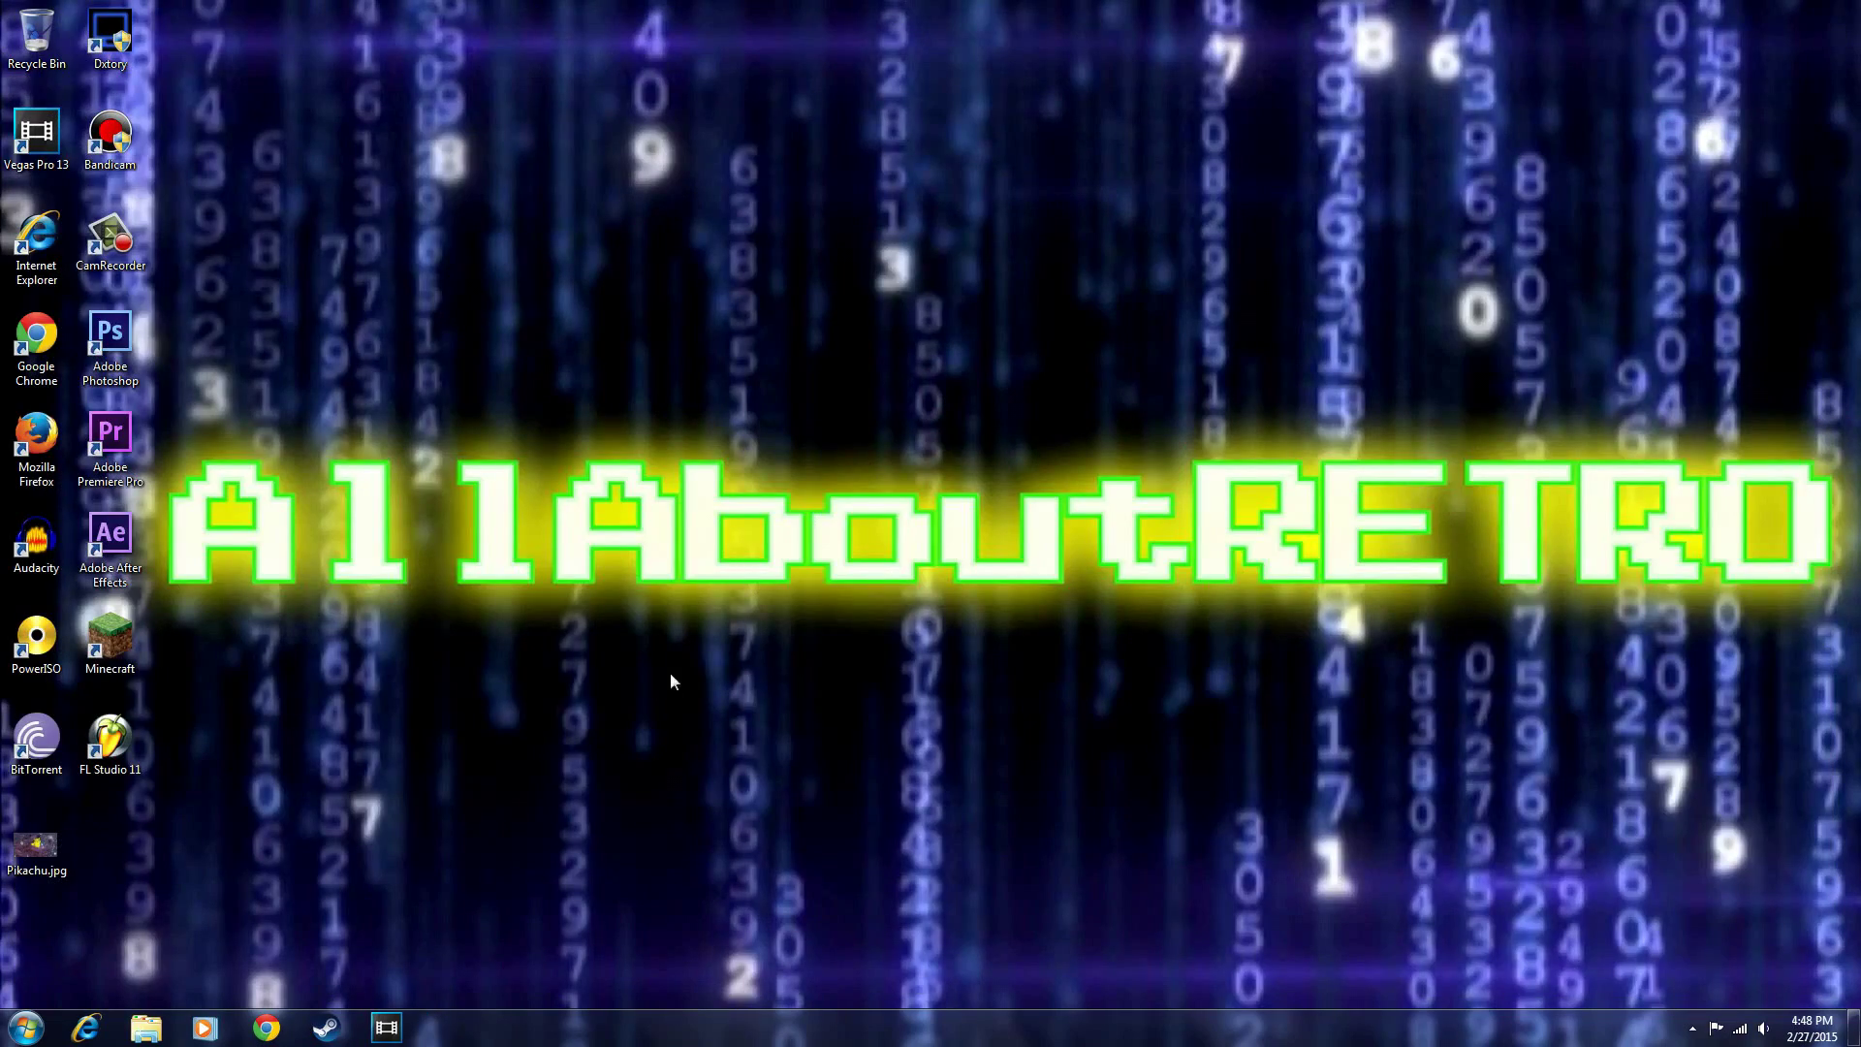
left_click_drag(36, 847, 636, 596)
double_click(627, 547)
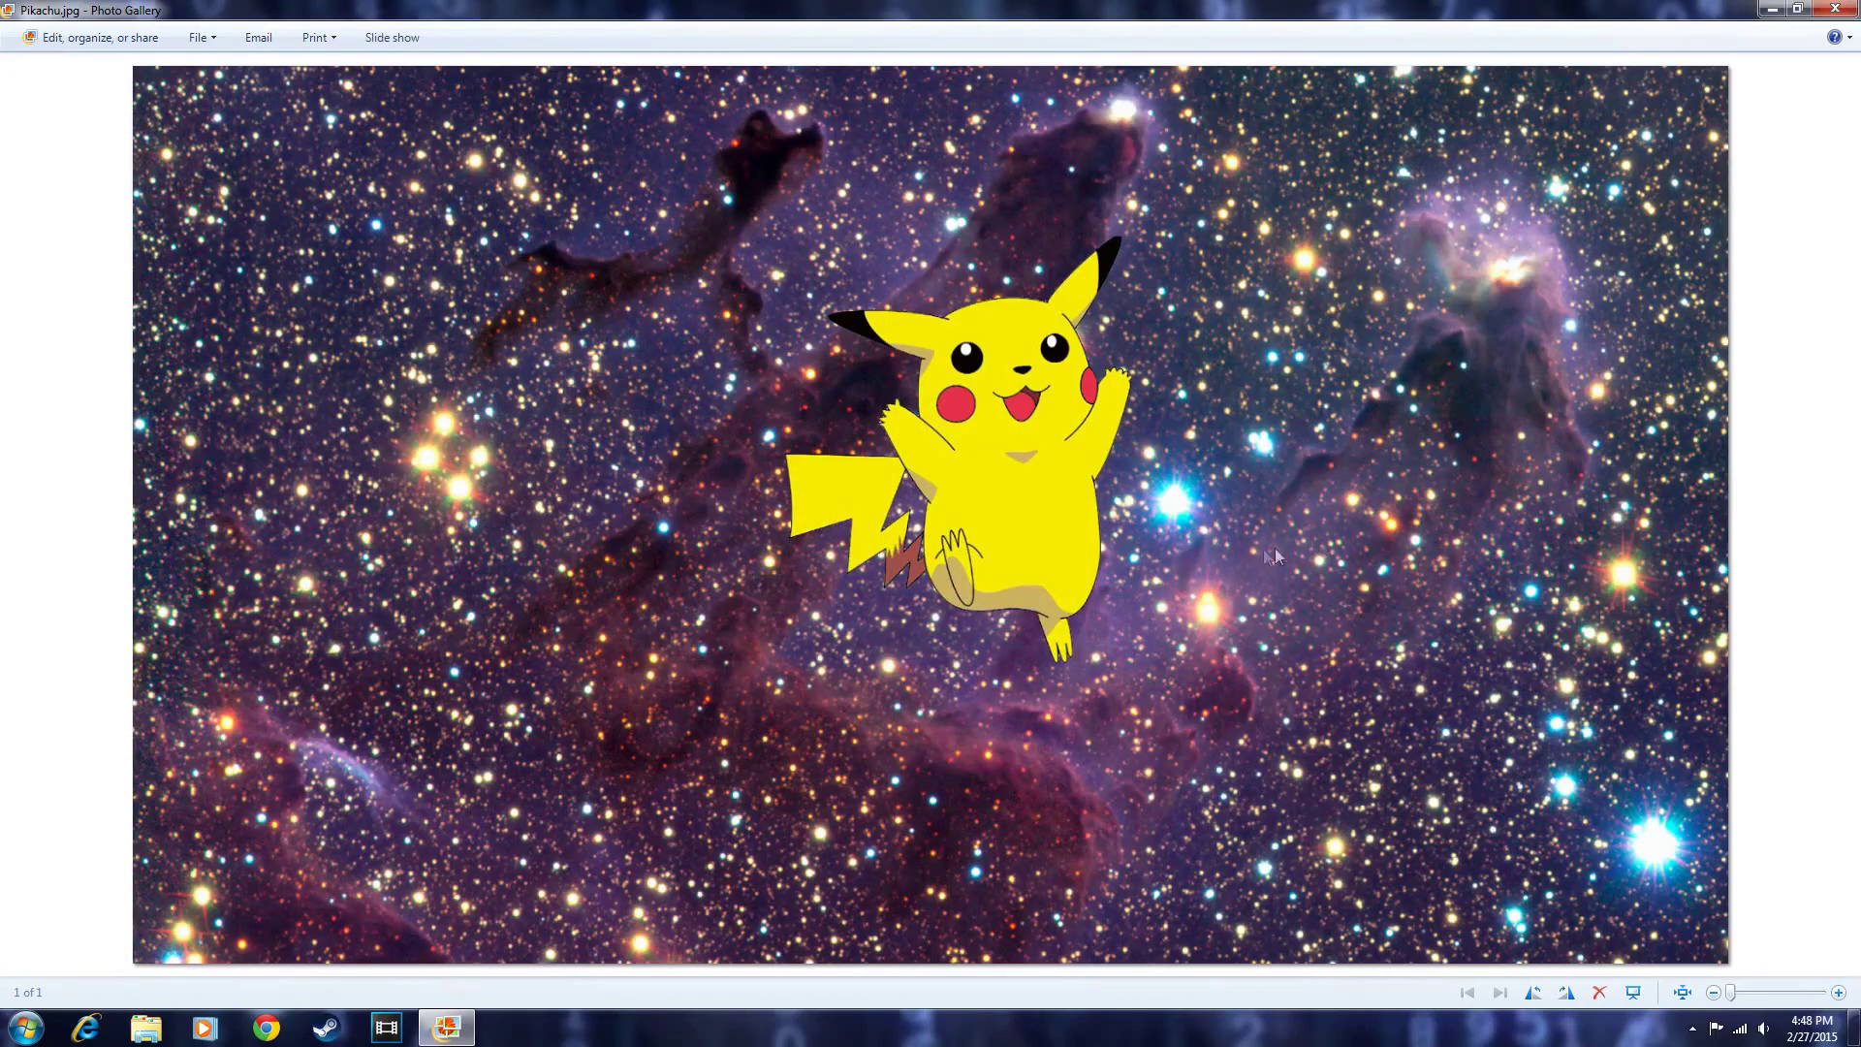
scroll(1251, 552, "up", 3)
scroll(1251, 551, "down", 2)
scroll(1252, 550, "up", 3)
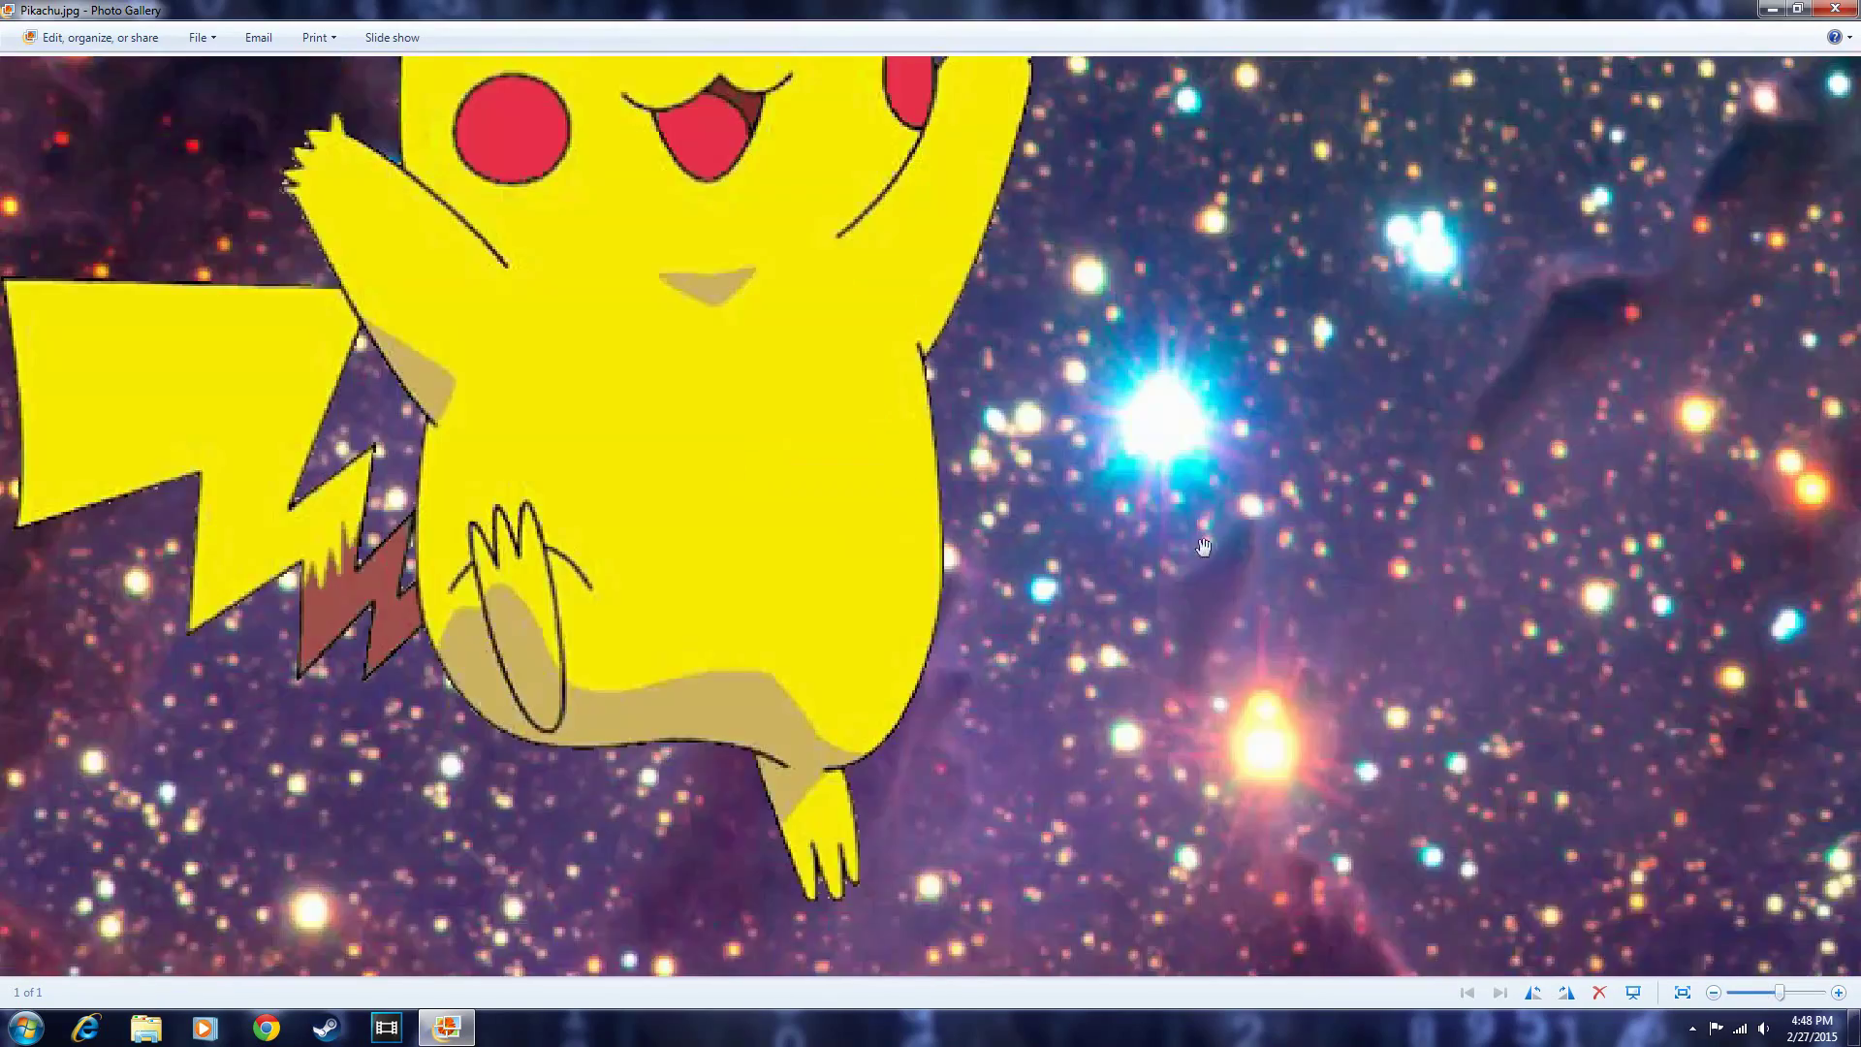
scroll(1202, 546, "up", 2)
scroll(1363, 681, "up", 2)
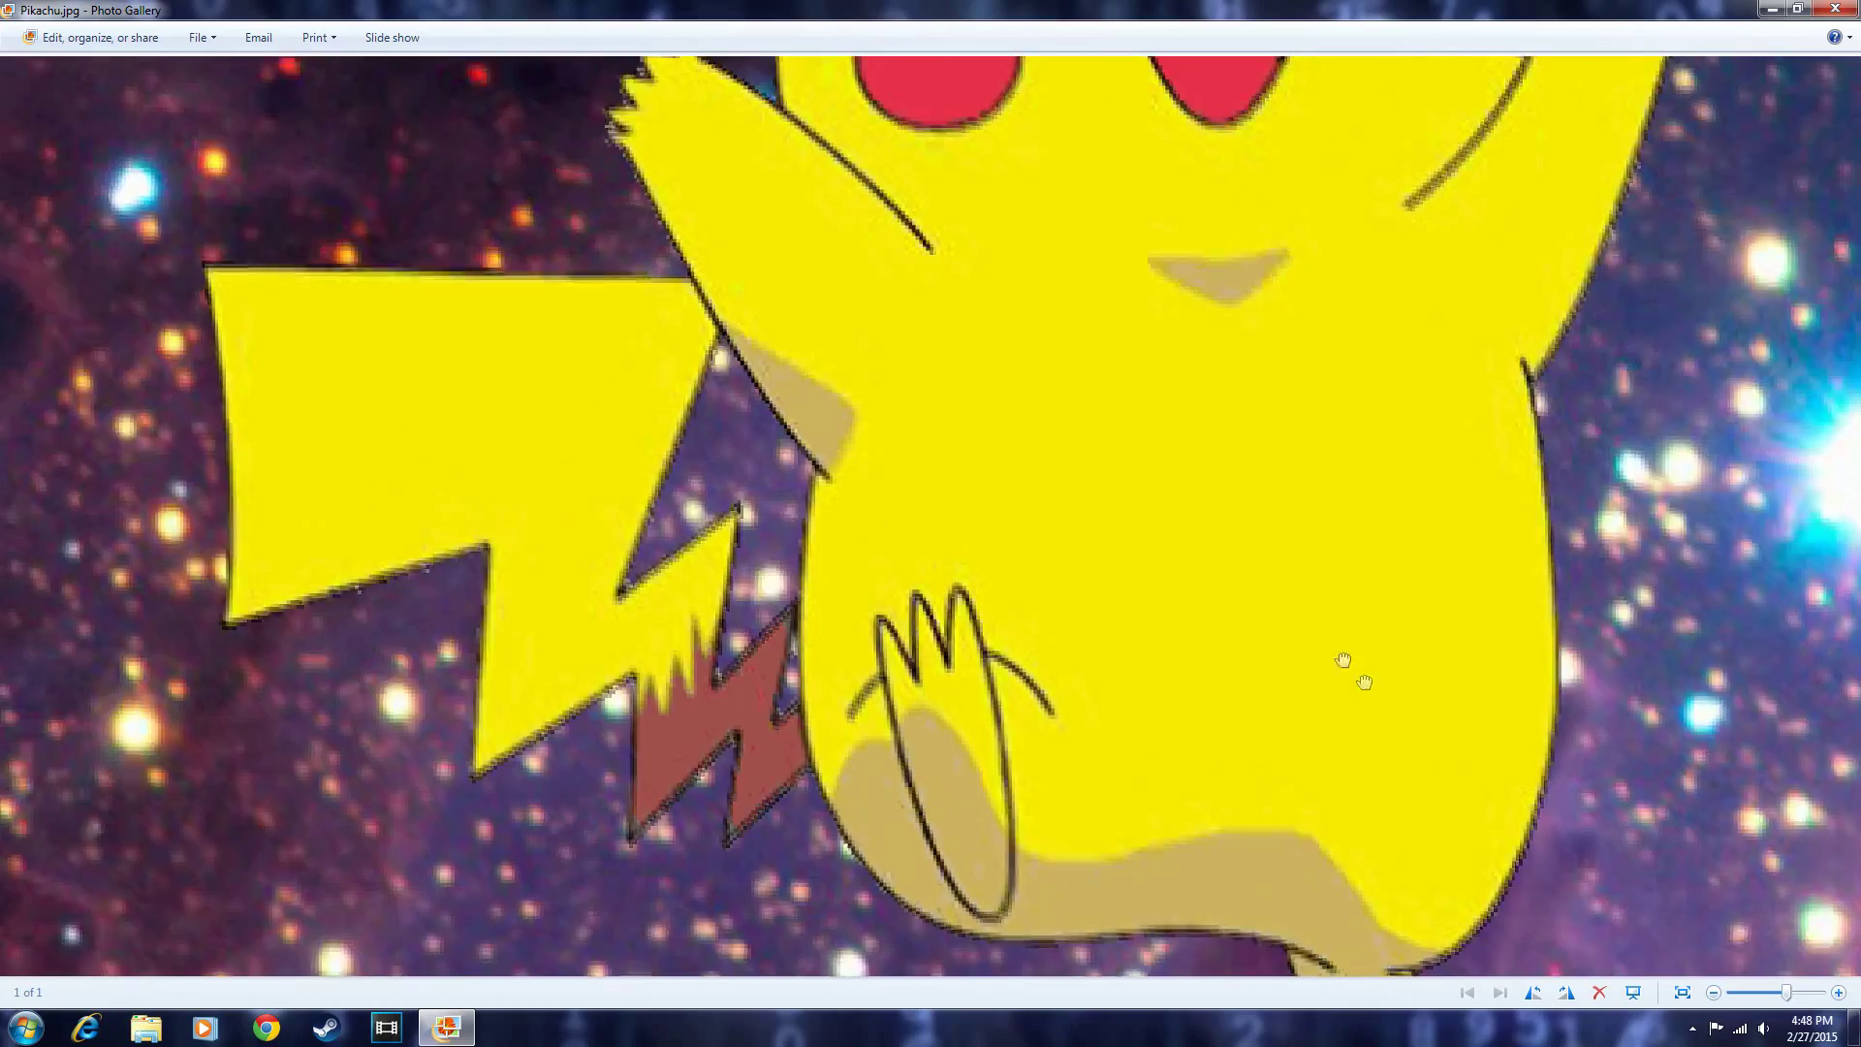
left_click_drag(1363, 681, 1072, 799)
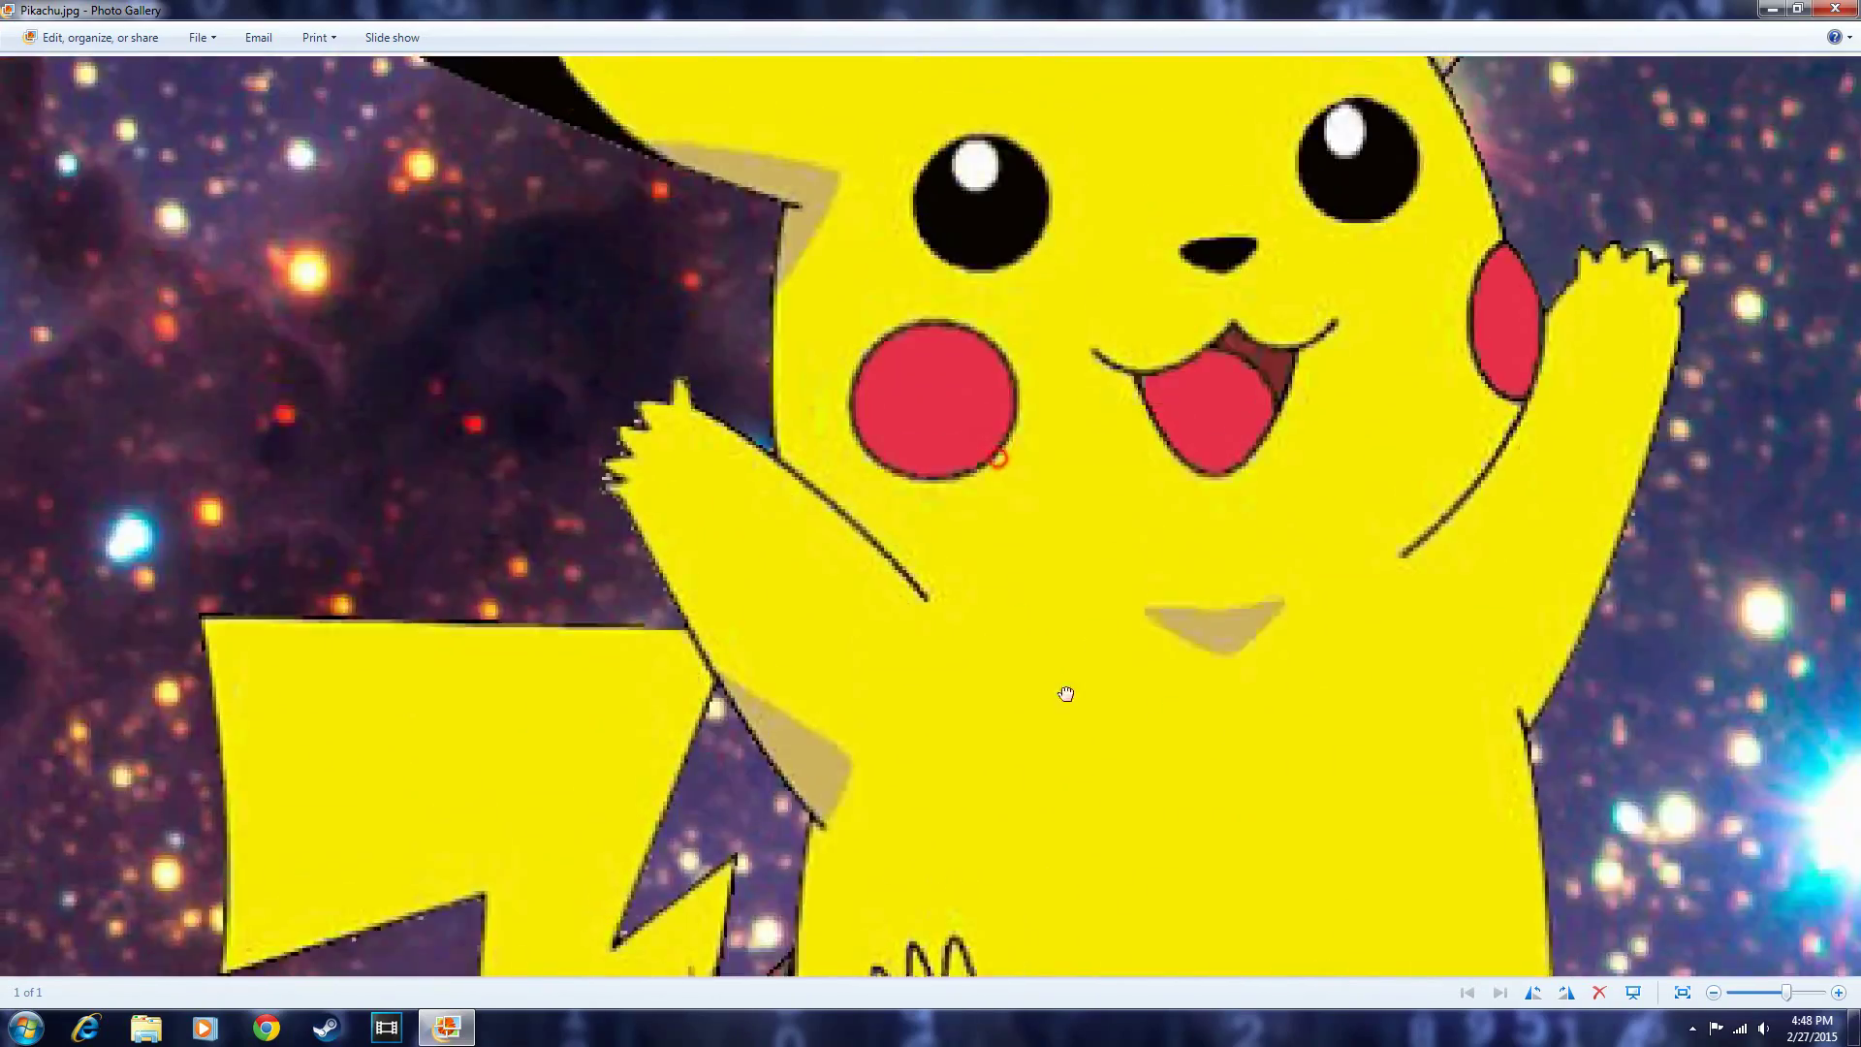
mouse_move(1067, 694)
left_mouse_down()
mouse_move(1148, 832)
mouse_move(868, 765)
left_mouse_up()
scroll(827, 572, "down", 3)
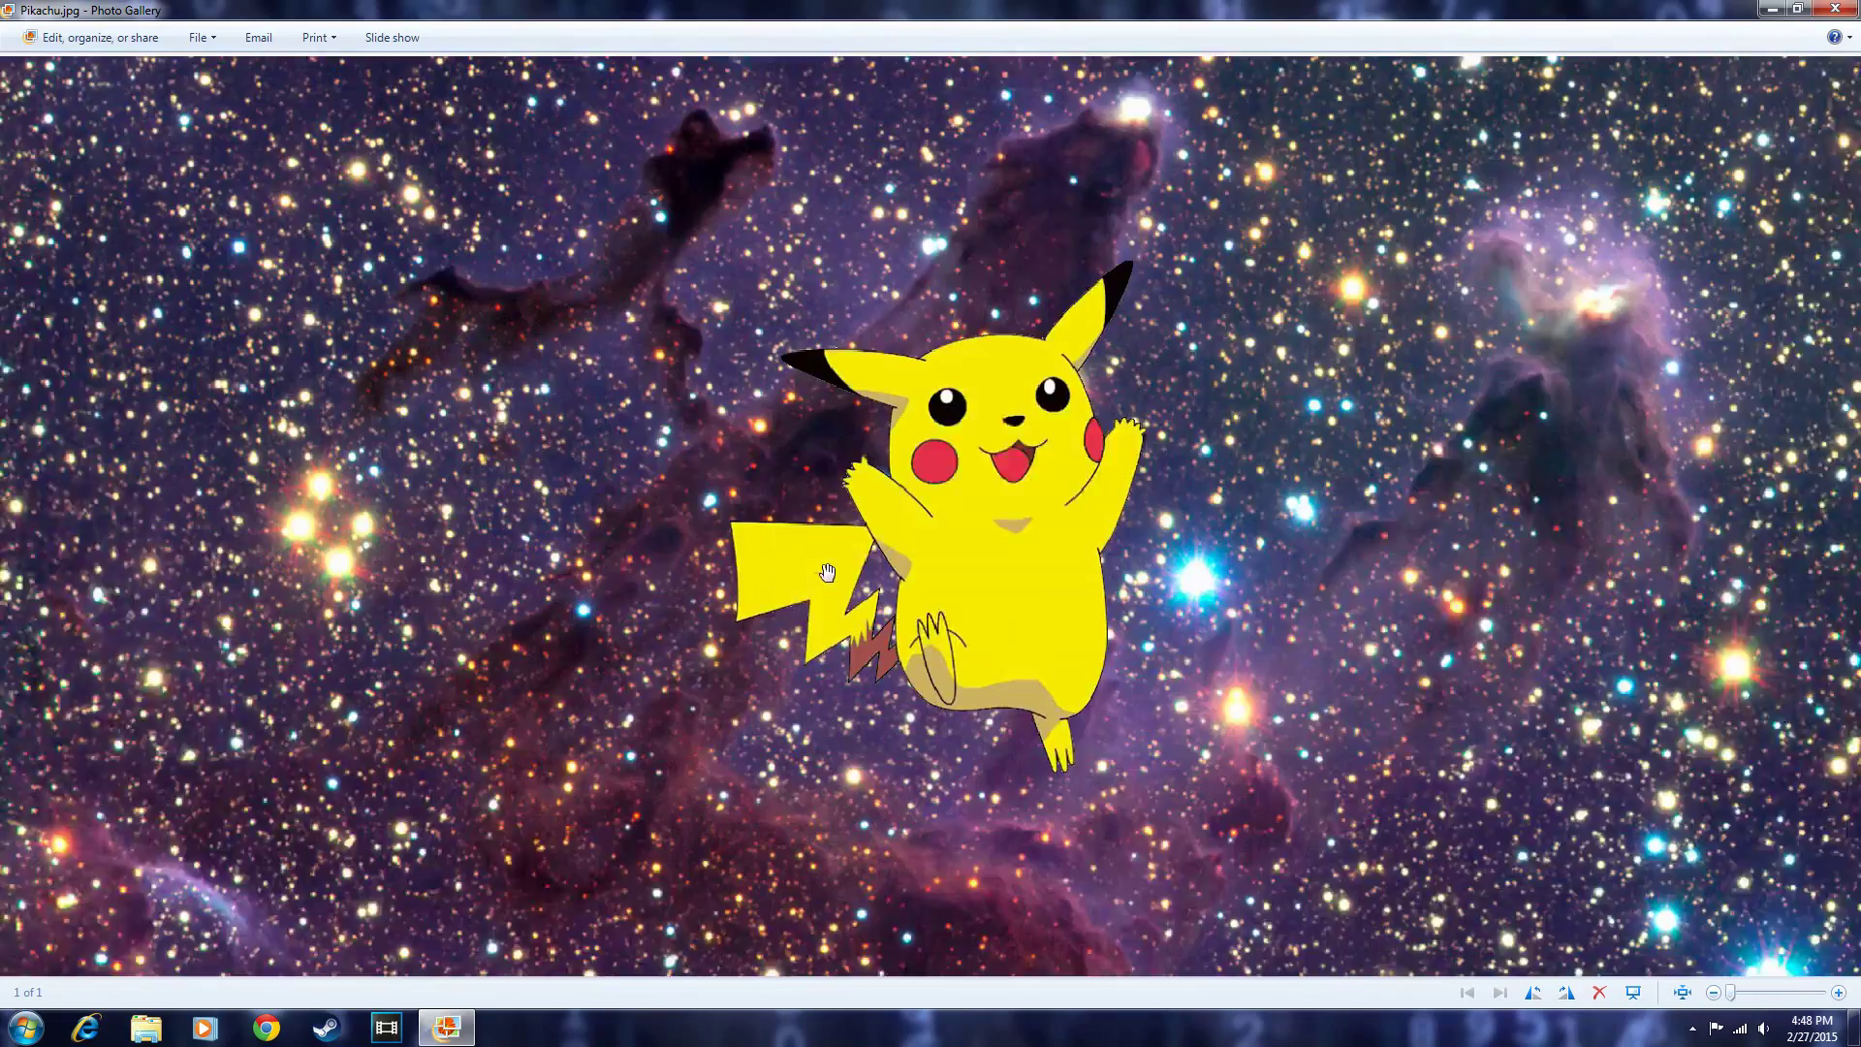
key("alt+F4")
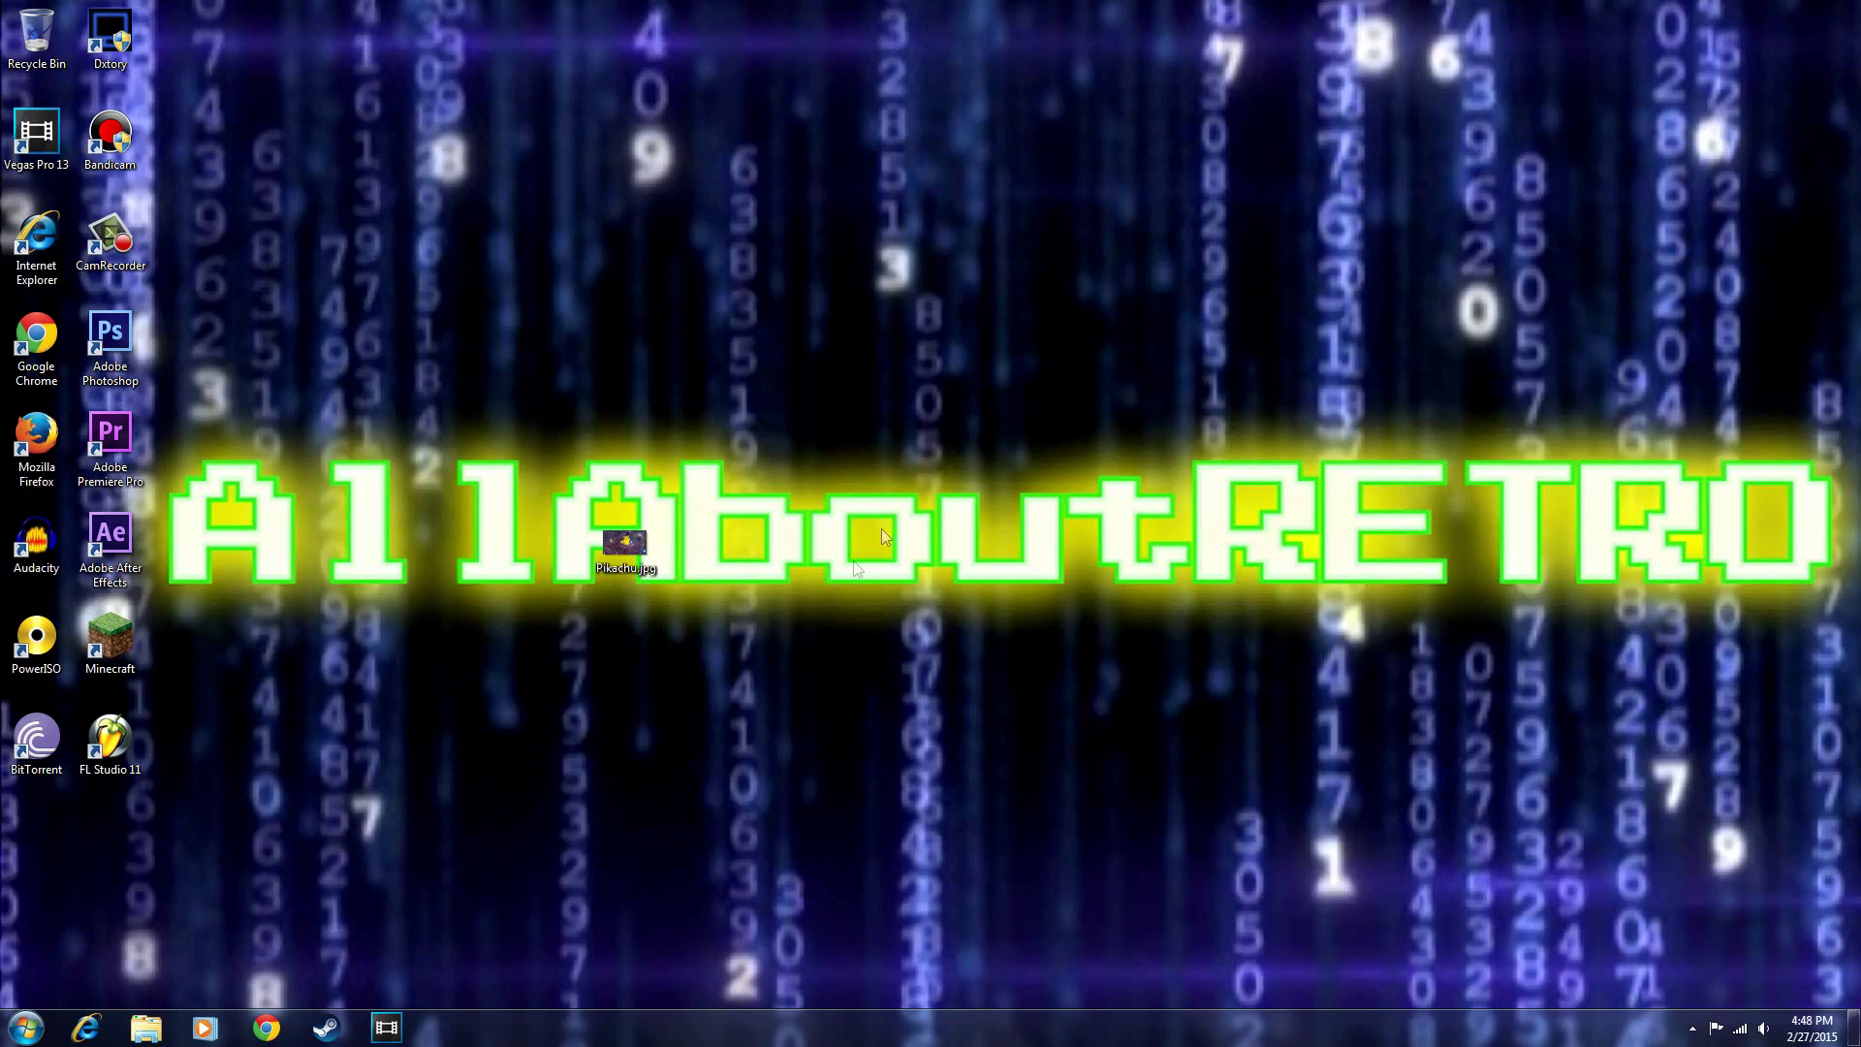